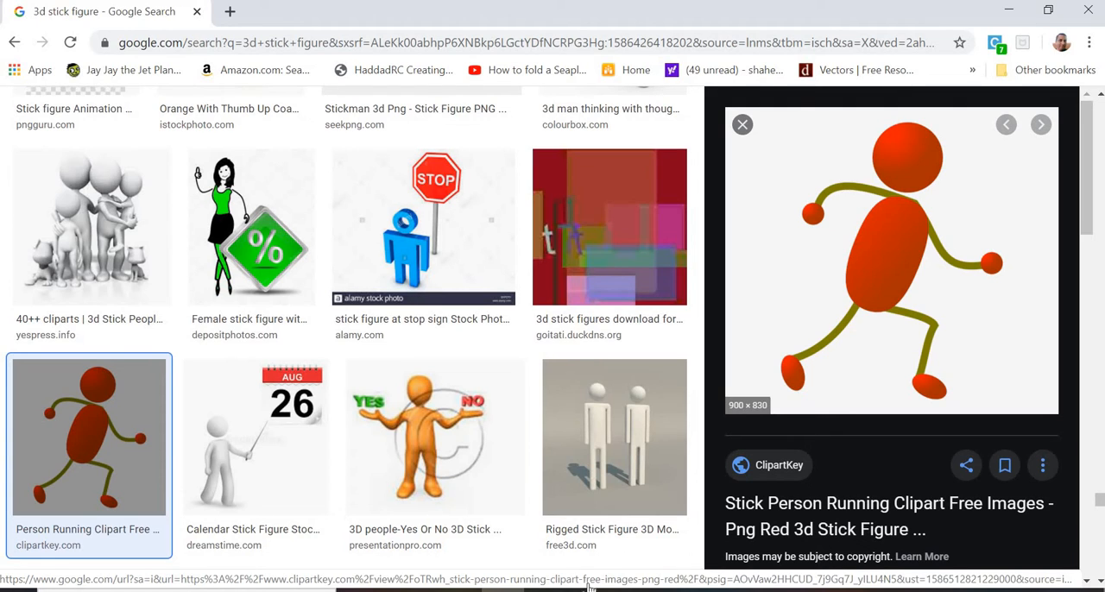
Step: Switch to Maya, create a polygon sphere and scale it vertically into an elongated ellipsoid for the body
mouse_move(549, 586)
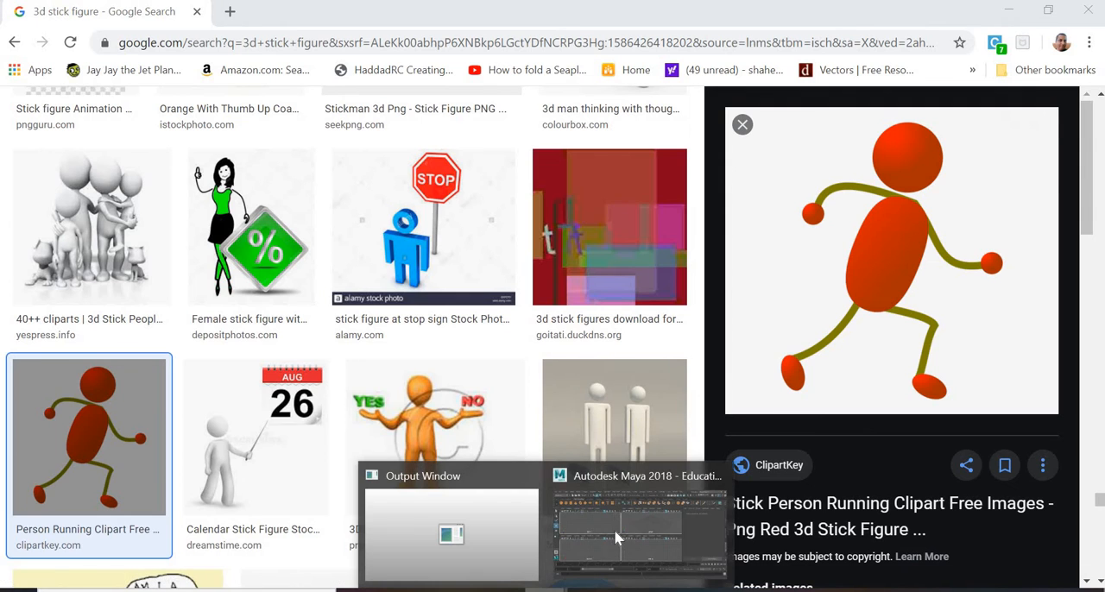
click(587, 471)
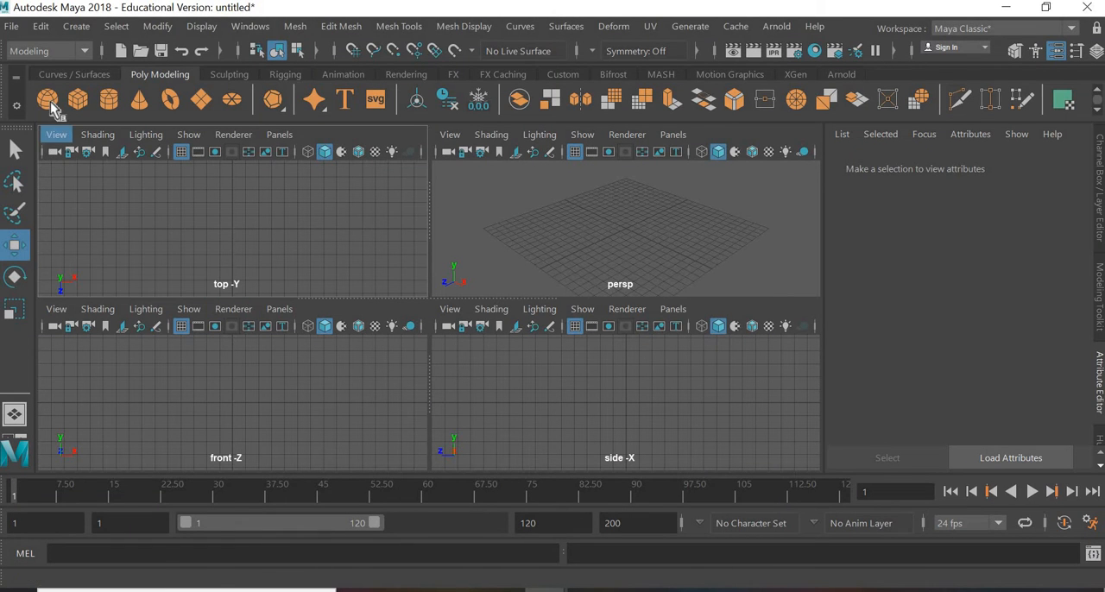
click(47, 100)
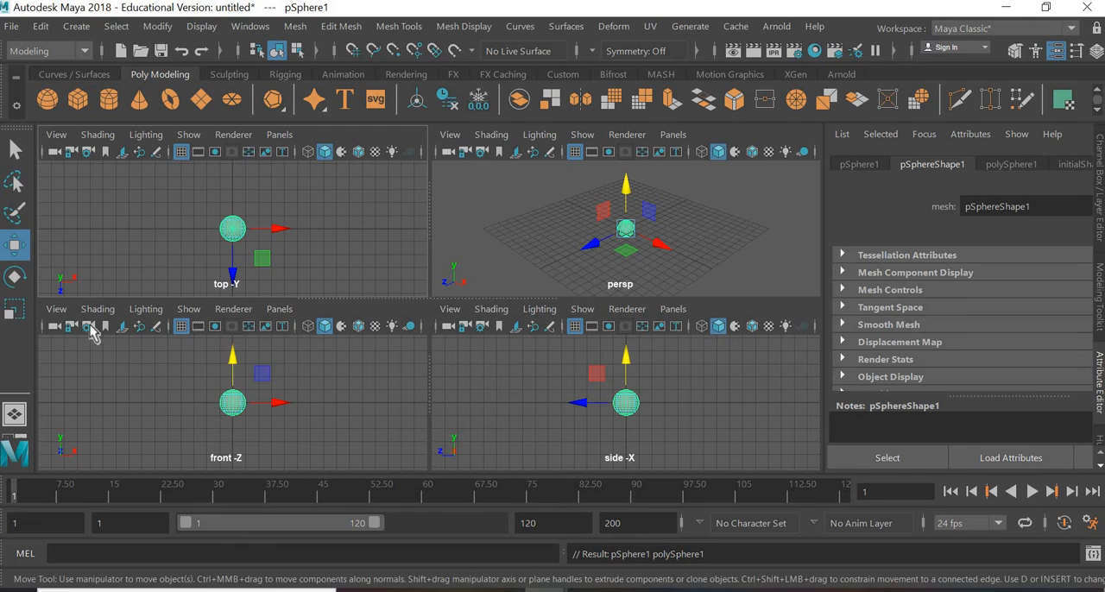
key(r)
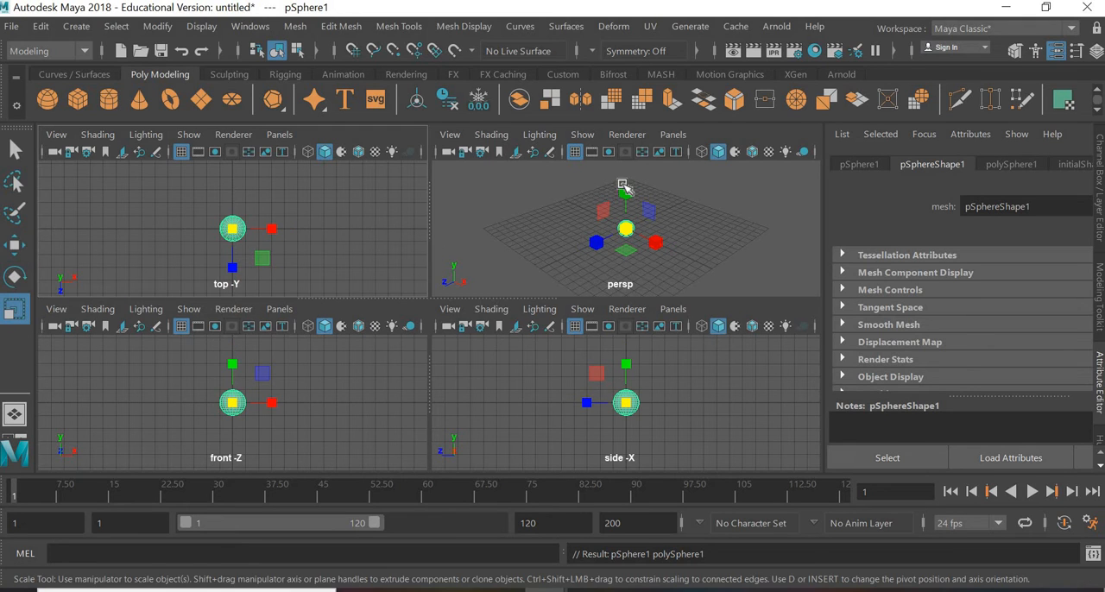
drag(624, 187, 626, 161)
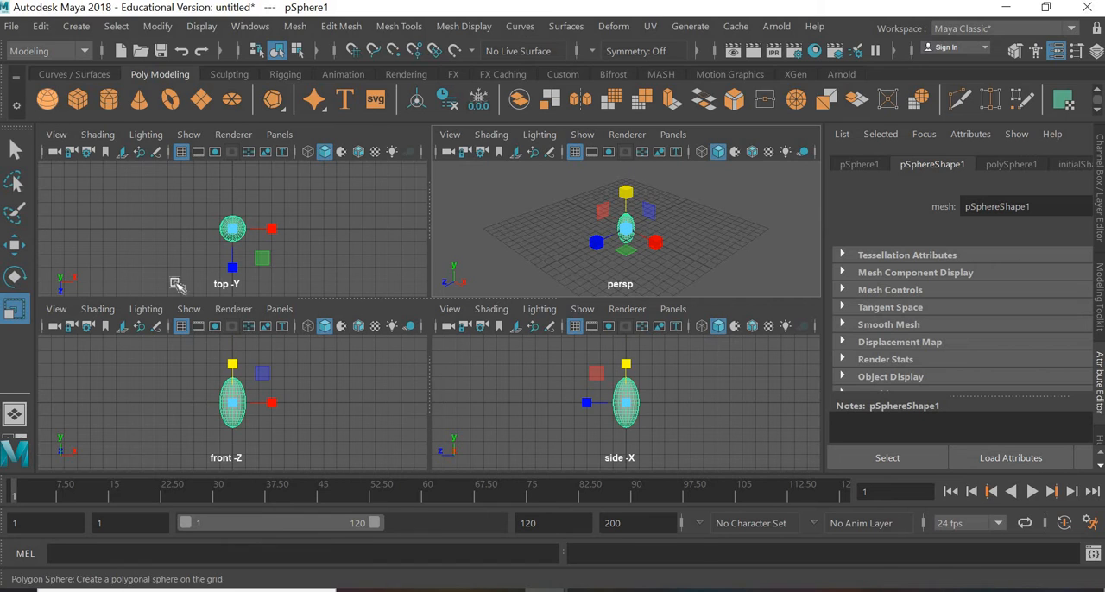
Step: Add a second polygon sphere and move it up about 3.32 cm onto the top of the body as the head
key(ctrl+d)
key(w)
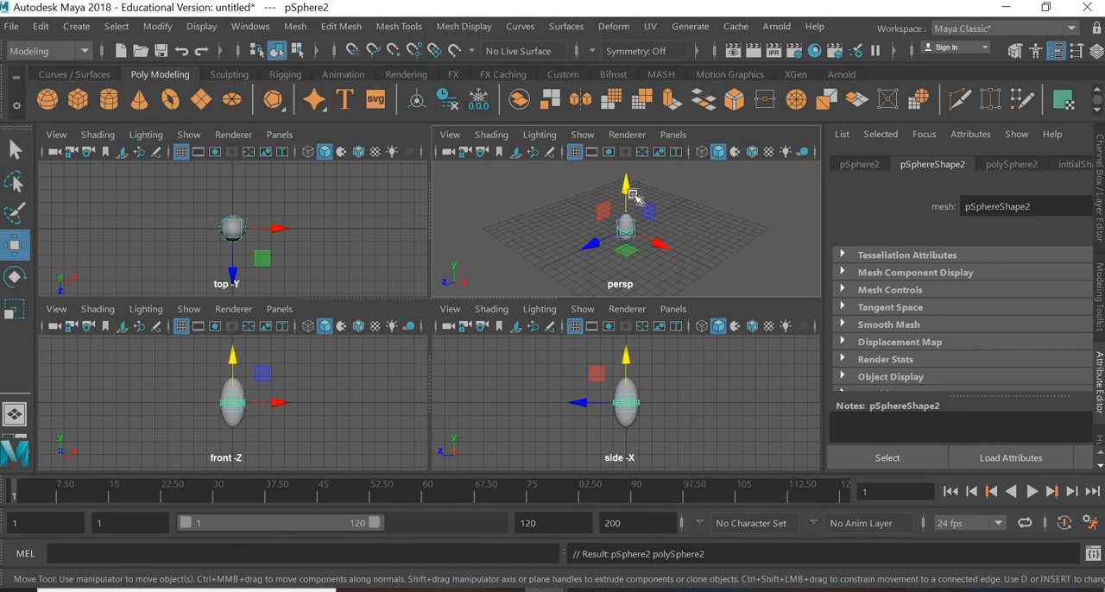
drag(631, 194, 632, 163)
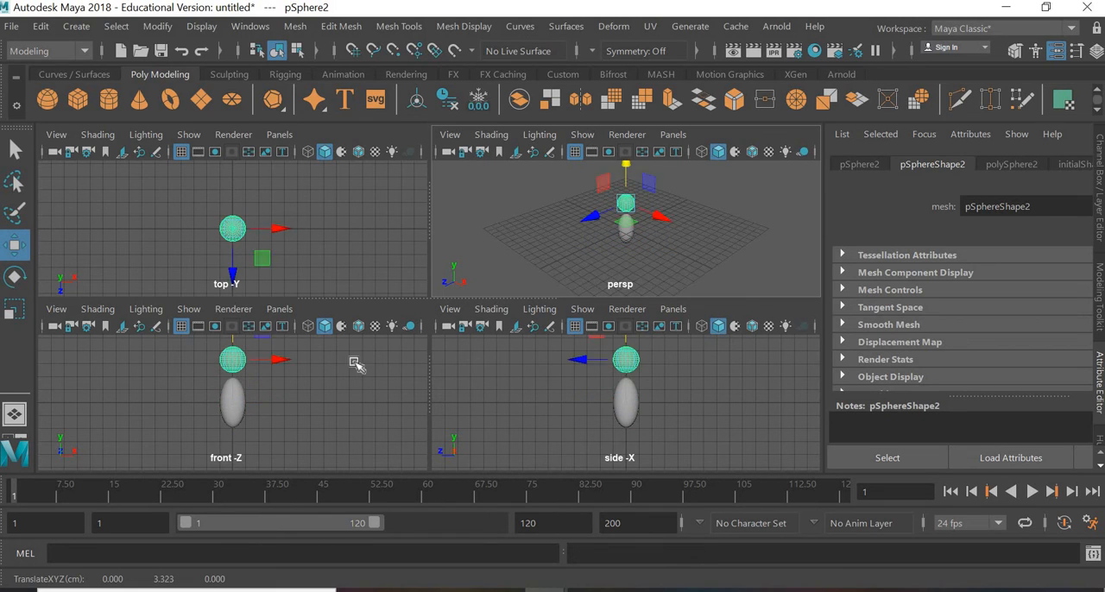
Step: Raise the head and body together above the grid to make room for the legs, and deselect them
drag(334, 360, 234, 325)
click(592, 248)
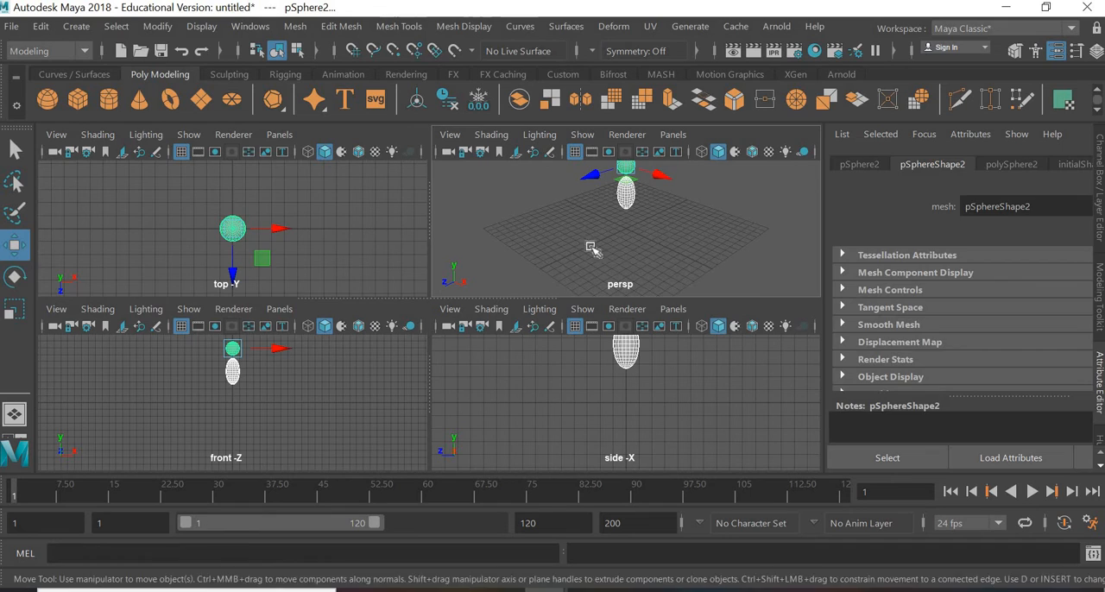
click(591, 248)
Step: Create a polygon cylinder and scale it into a thin, tall leg
click(108, 99)
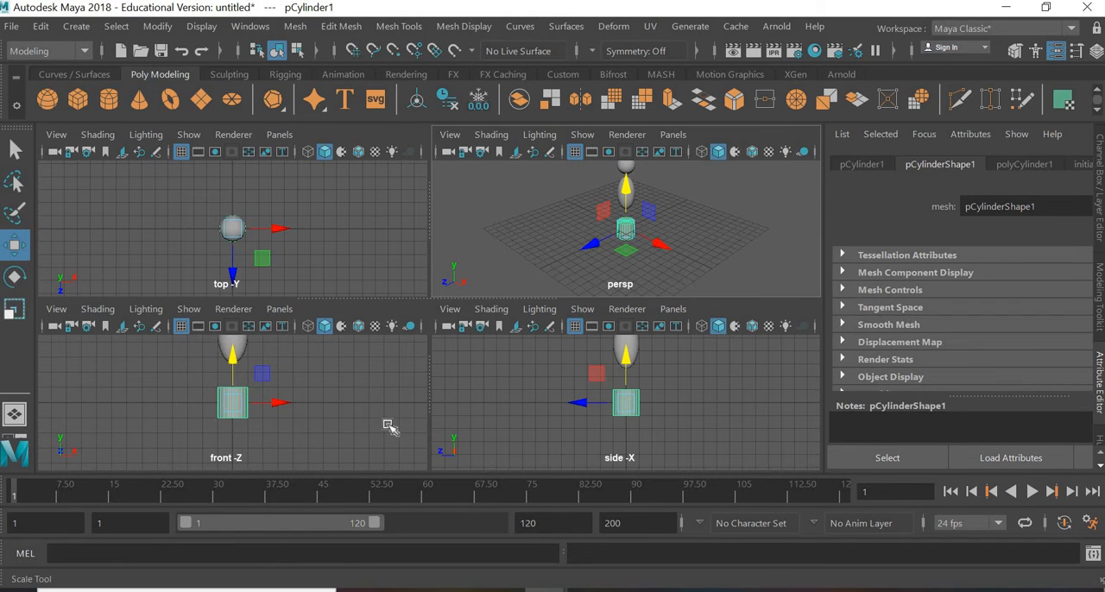
key(r)
drag(205, 433, 221, 413)
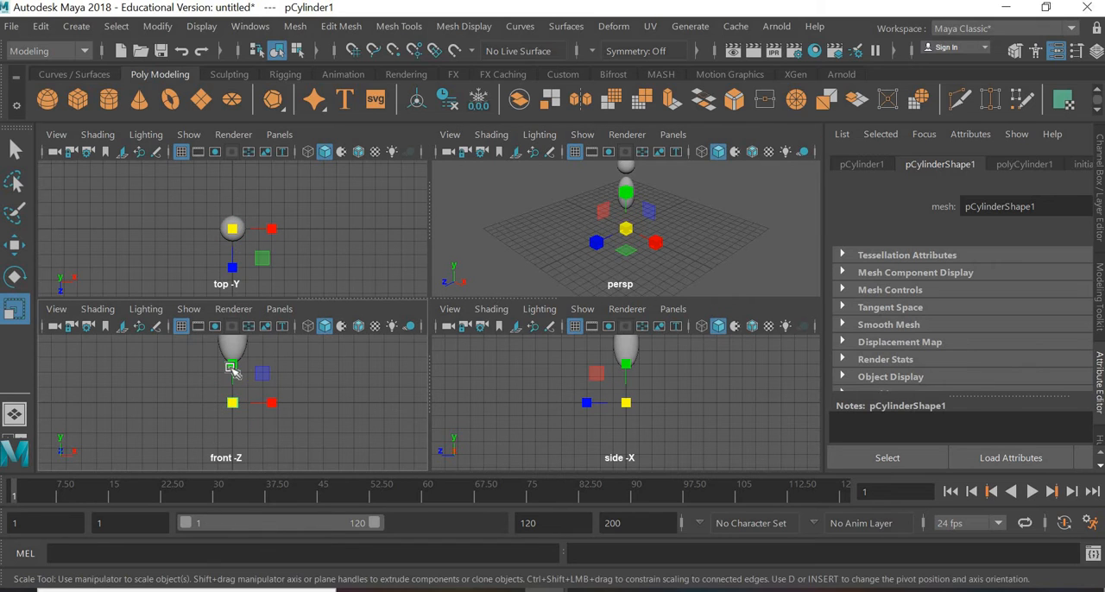
drag(233, 363, 218, 246)
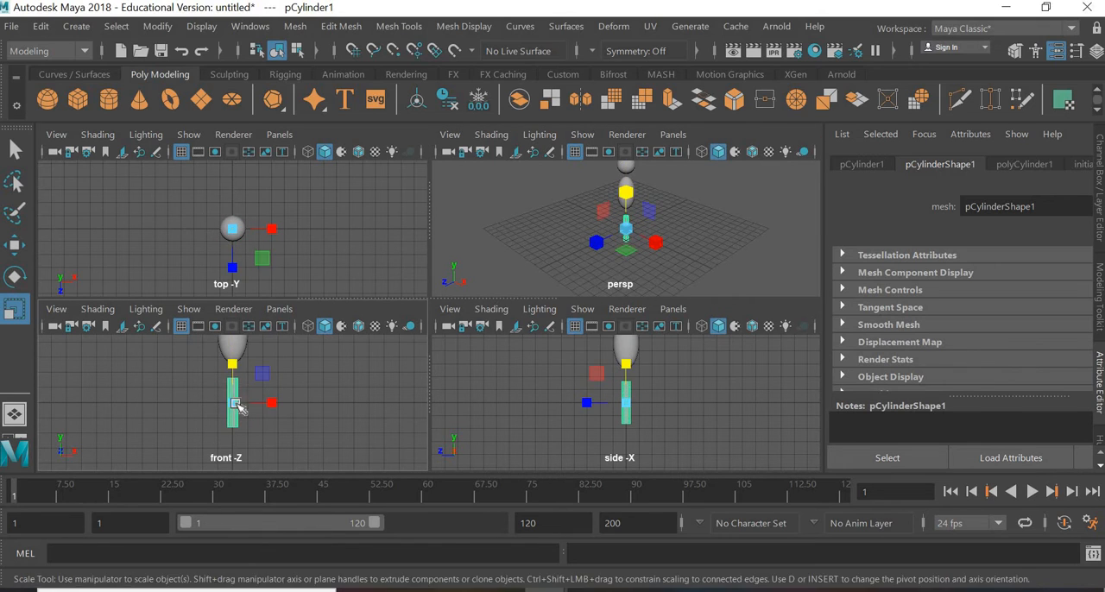
drag(233, 402, 214, 412)
drag(233, 363, 233, 320)
Step: Move the leg cylinder under one side of the body, at about X 0.479 and Y 1.564
click(13, 245)
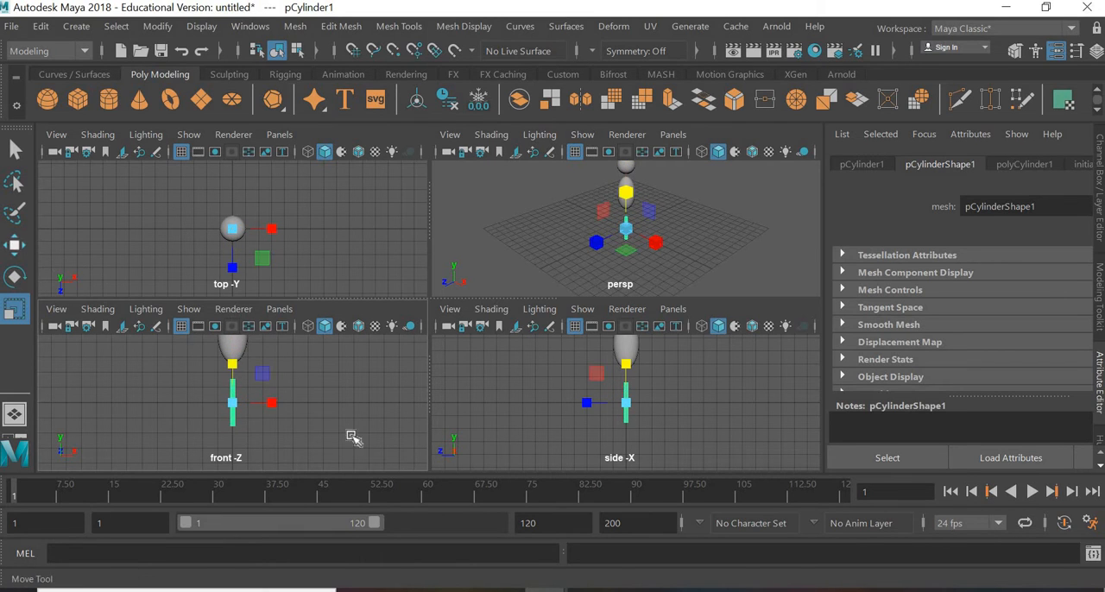
drag(262, 373, 314, 263)
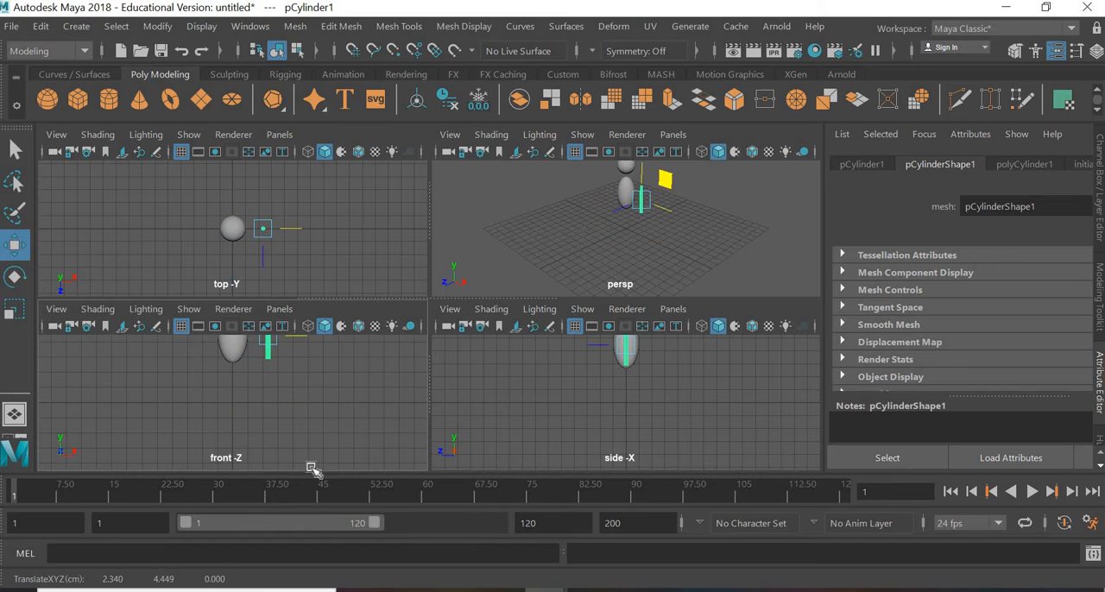
alt+middle_drag(314, 378, 375, 439)
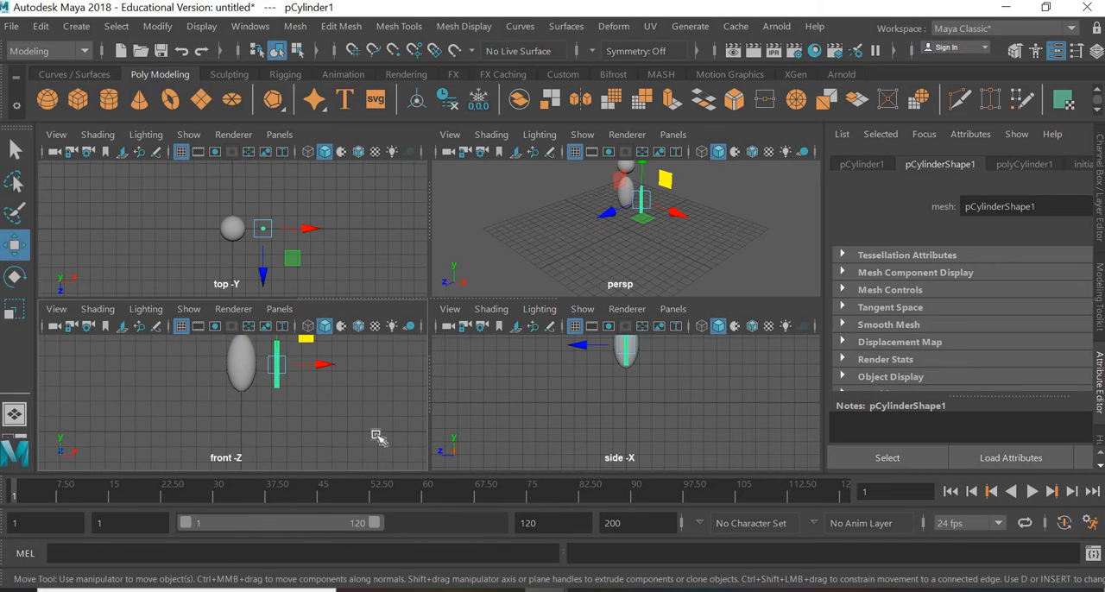
key(space)
alt+middle_drag(519, 315, 433, 360)
scroll(443, 291, up, 2)
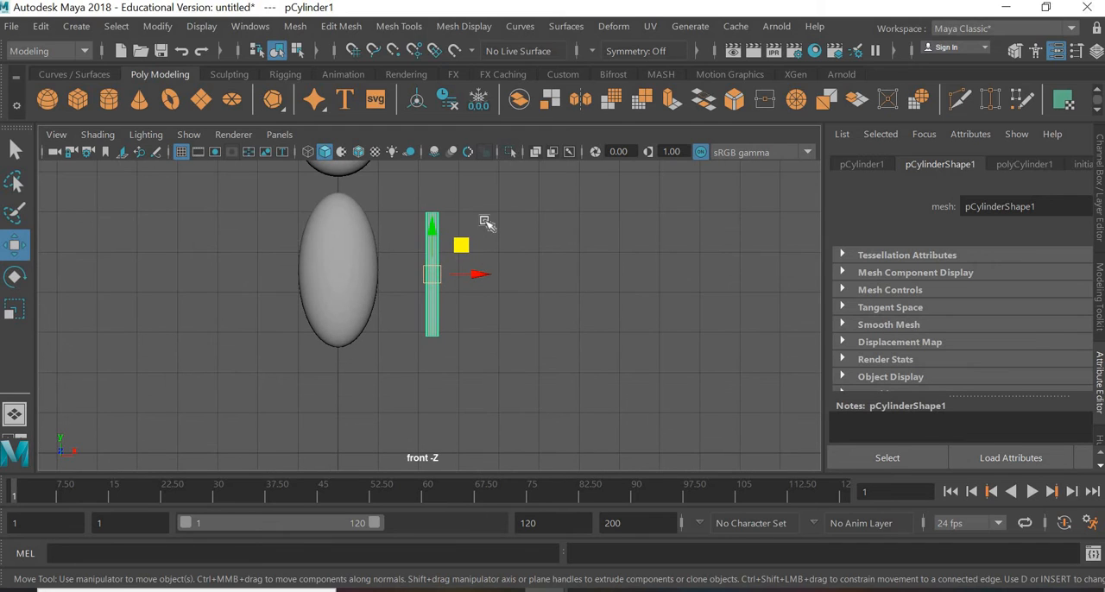
drag(466, 241, 398, 362)
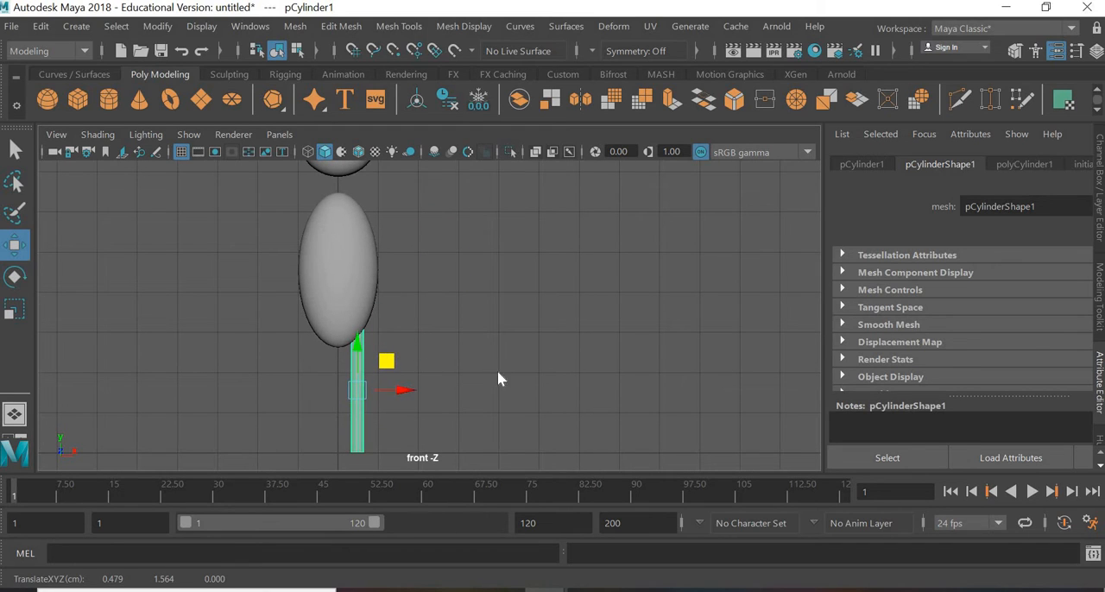
Step: Check the leg's alignment in the side view, and set the front view to wireframe display
key(space)
key(space)
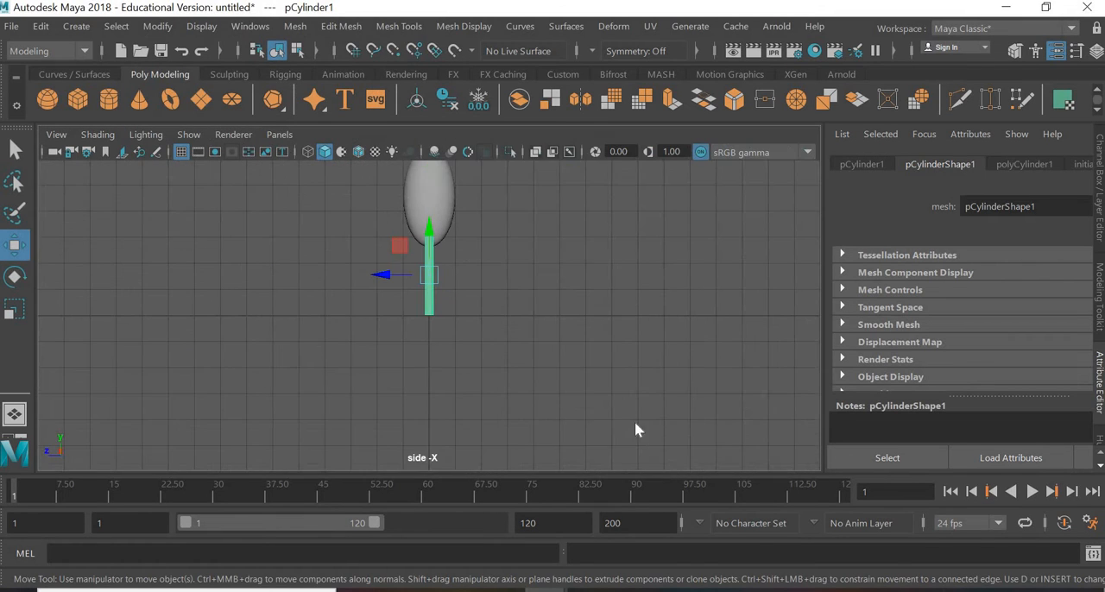
key(space)
key(space)
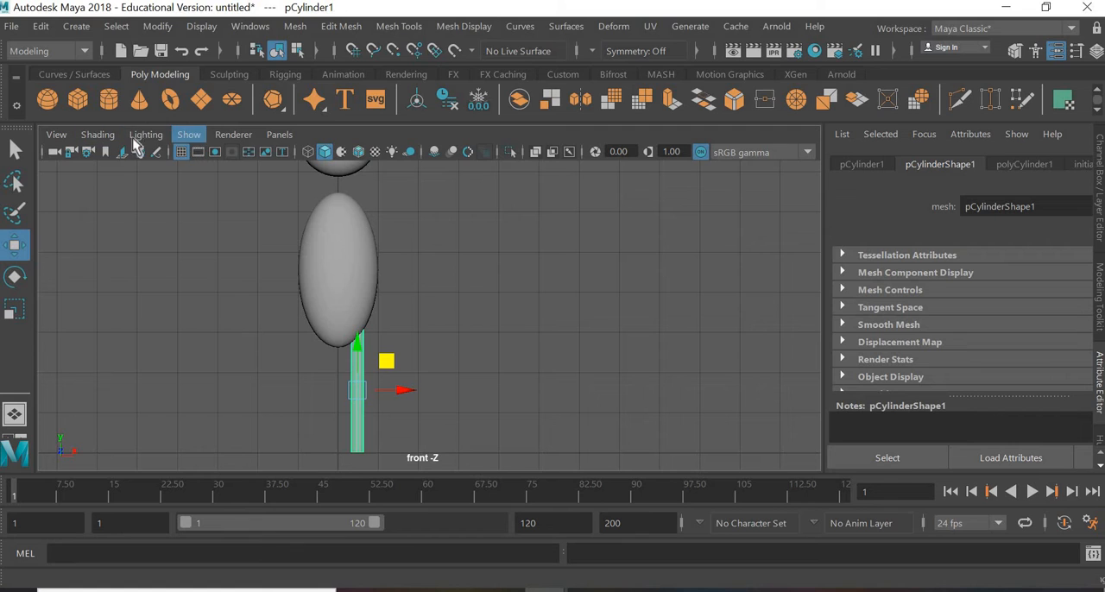
click(100, 136)
click(118, 168)
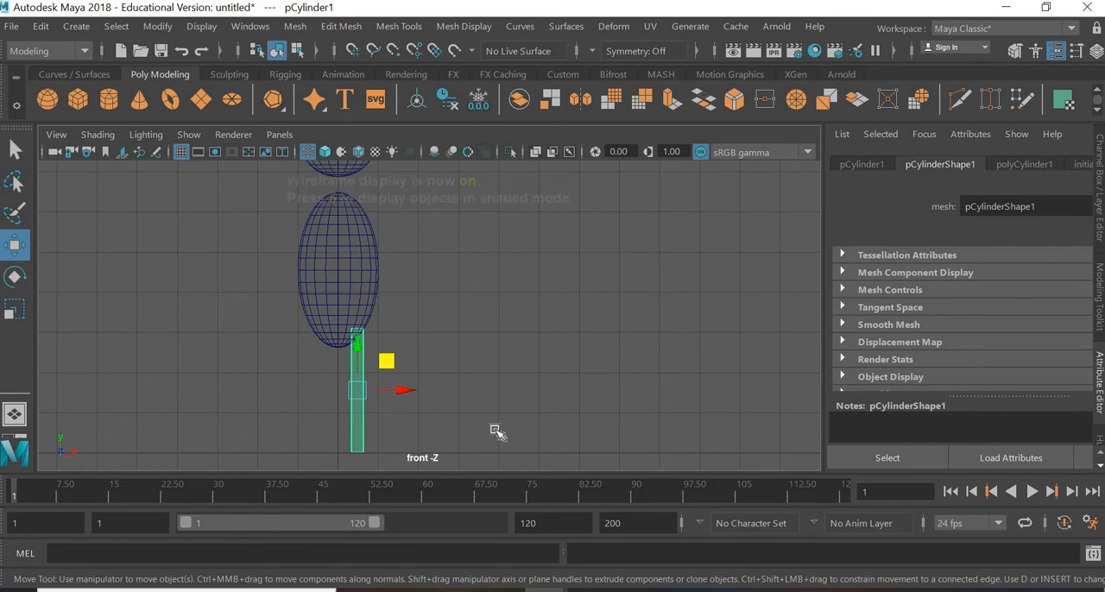
Step: Nudge the leg cylinder slightly toward the body's centre line in the front view
click(365, 415)
scroll(369, 415, up, 3)
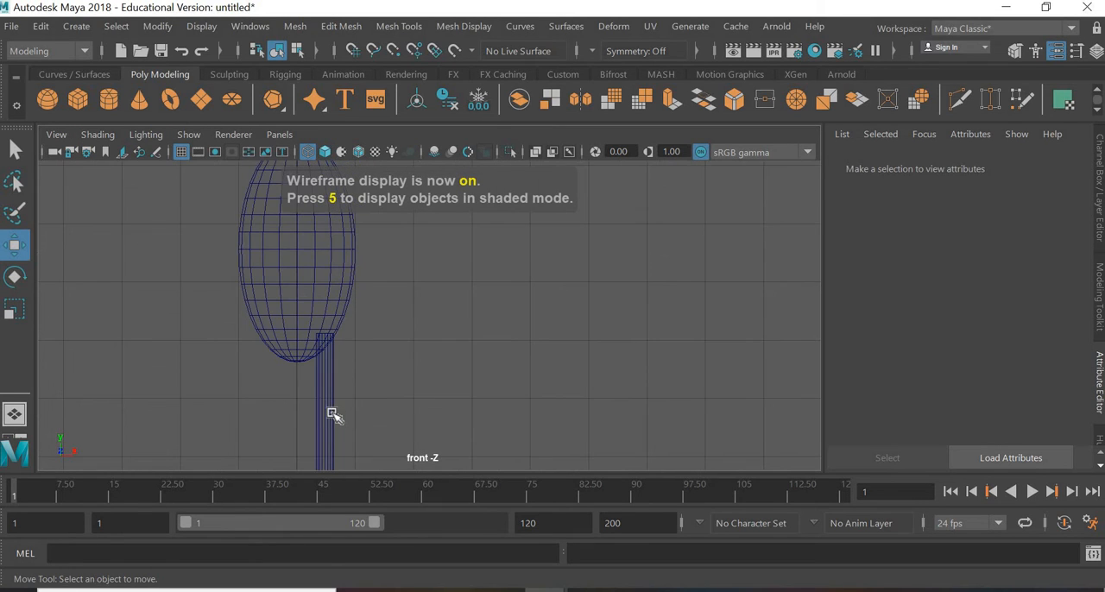
click(333, 414)
drag(367, 431, 363, 430)
click(345, 288)
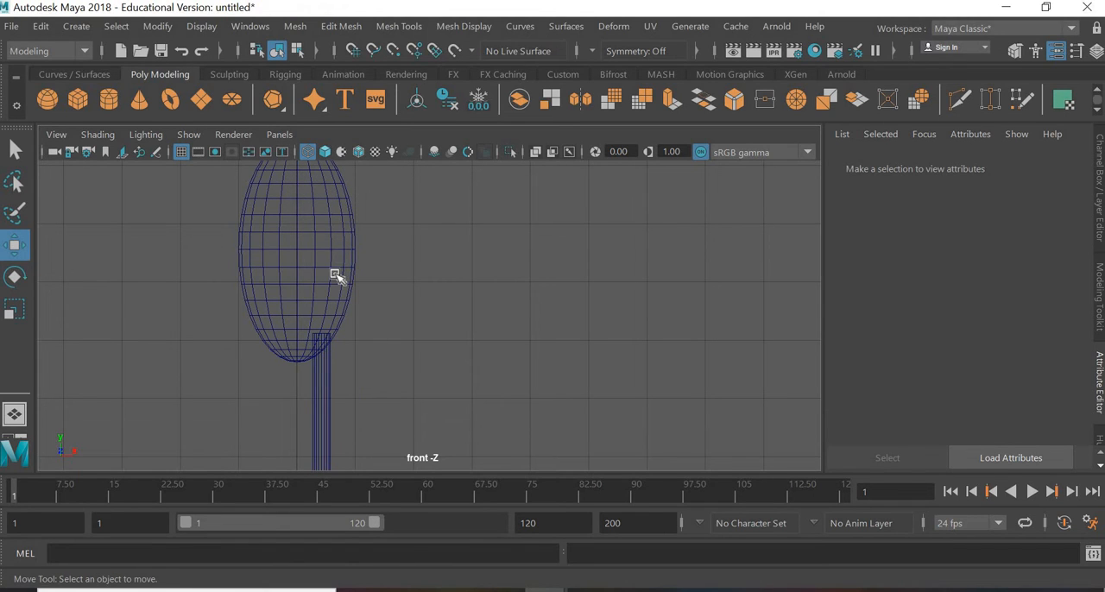
Step: Scale the body ellipsoid slightly wider along X
click(309, 250)
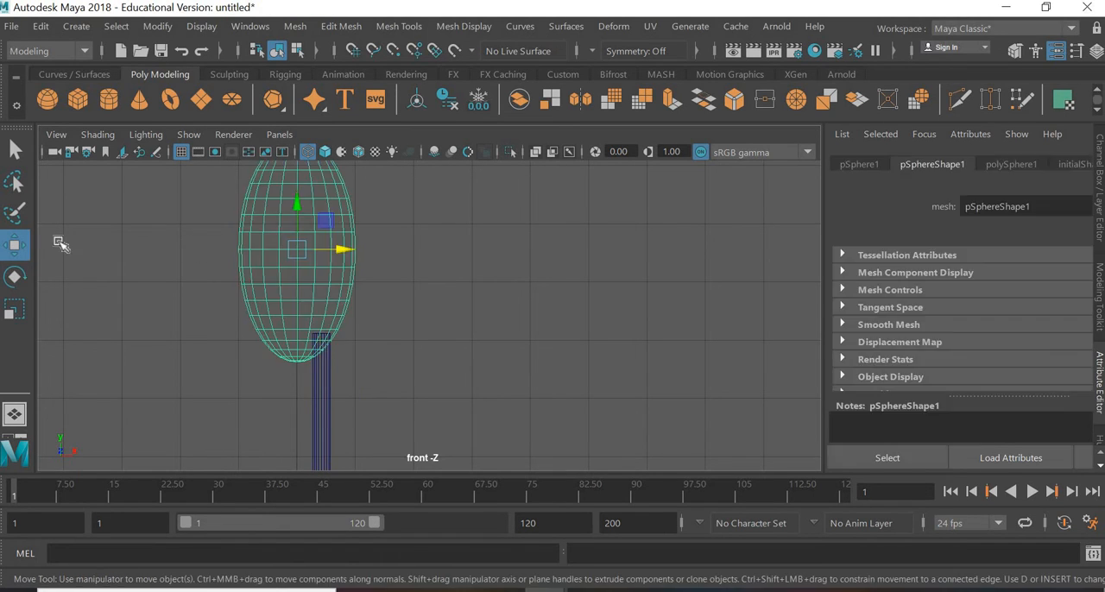
key(r)
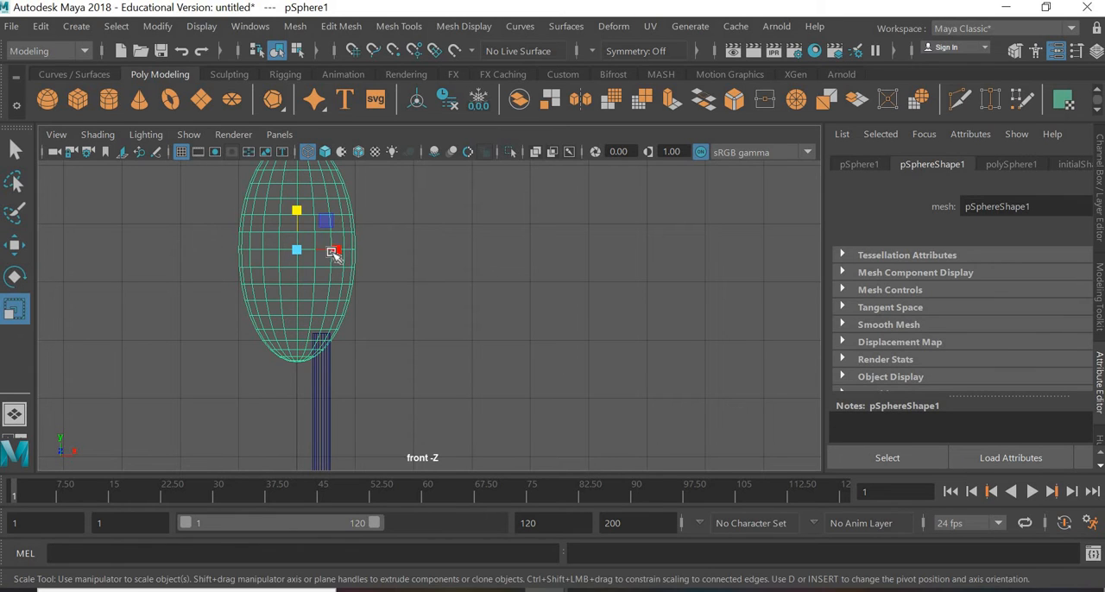
drag(336, 254, 342, 251)
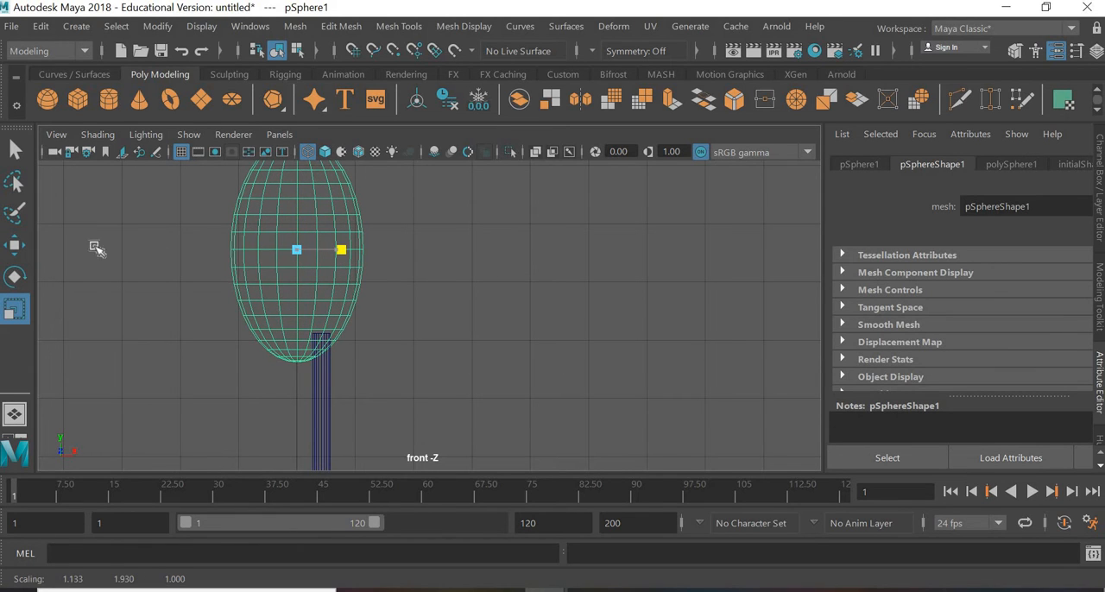
Step: Set the leg cylinder's height subdivisions to 6
click(329, 408)
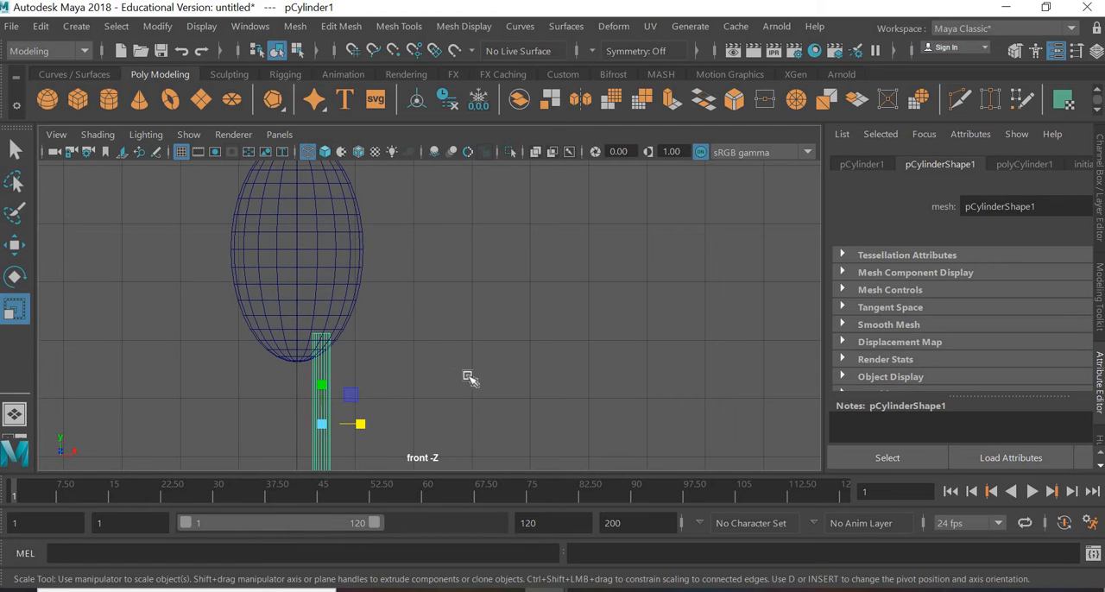
scroll(440, 432, down, 3)
key(f)
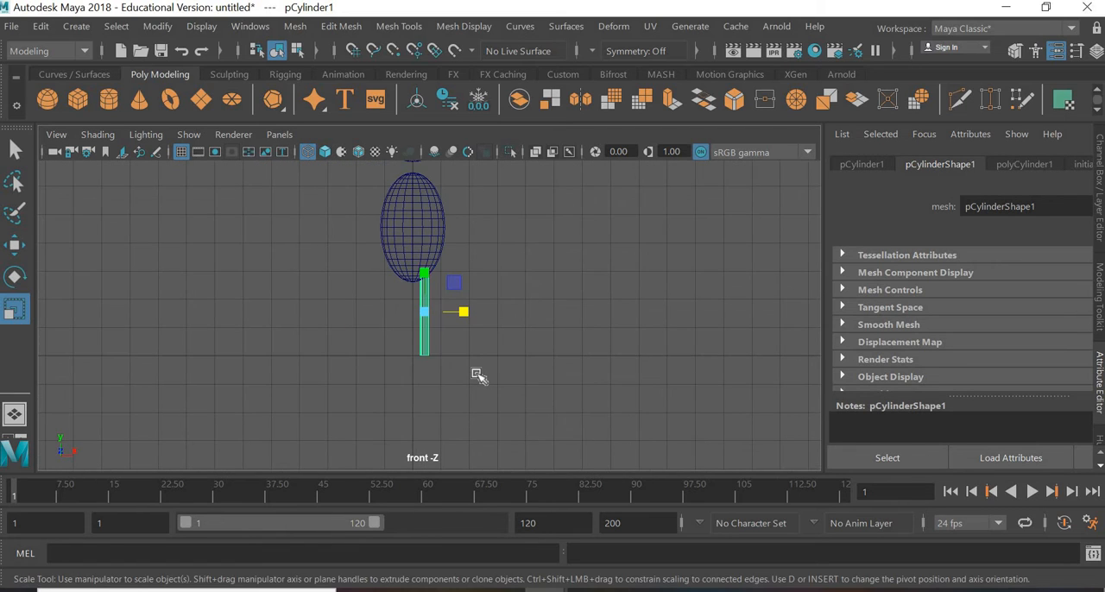
scroll(476, 373, up, 2)
scroll(477, 374, up, 1)
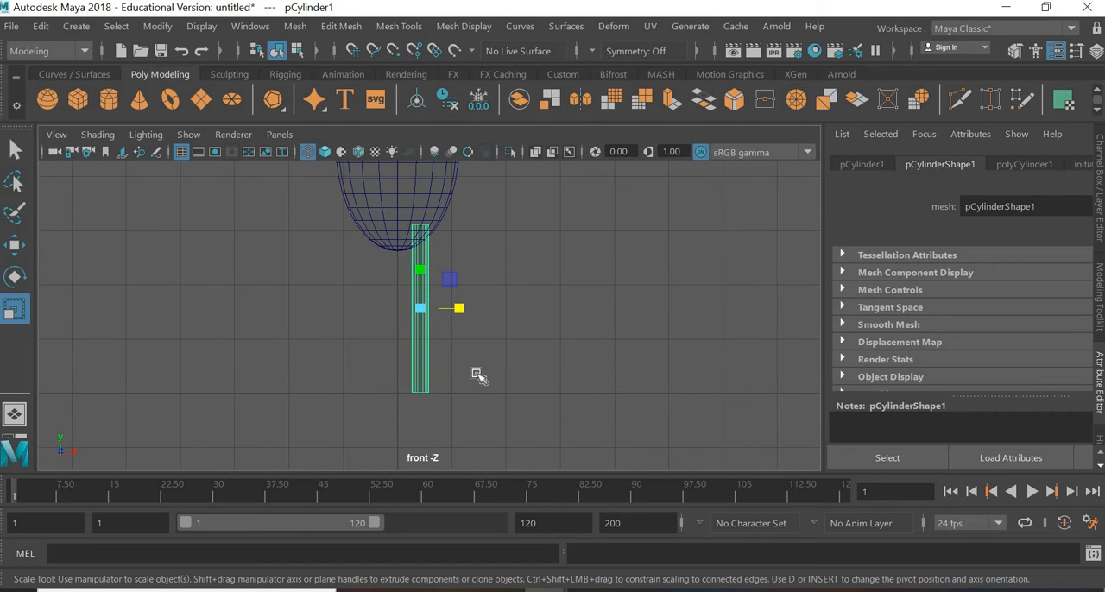
scroll(457, 328, up, 2)
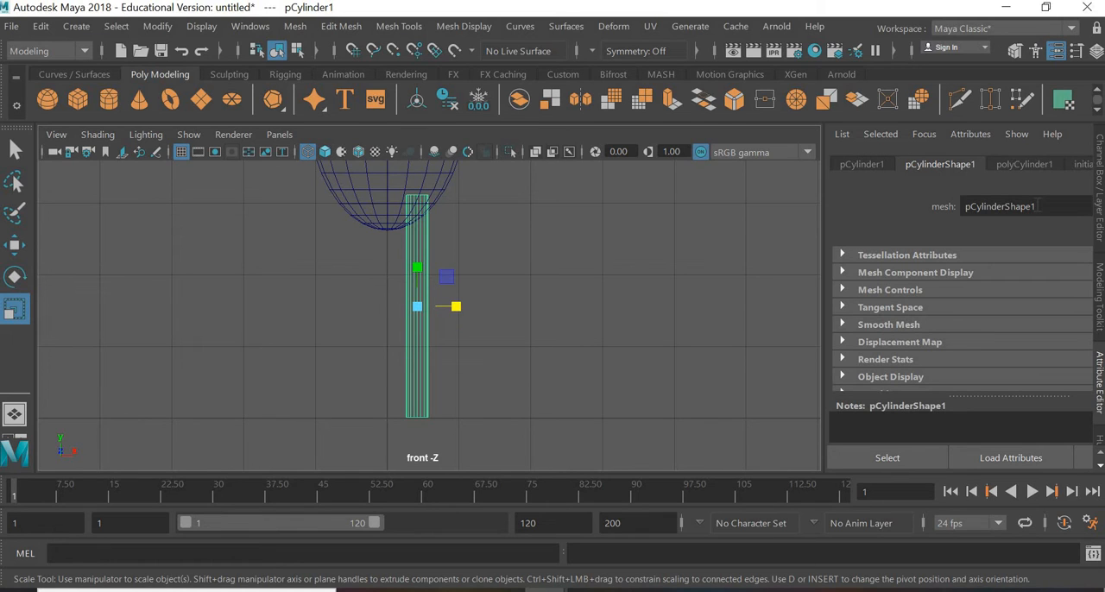
click(1031, 161)
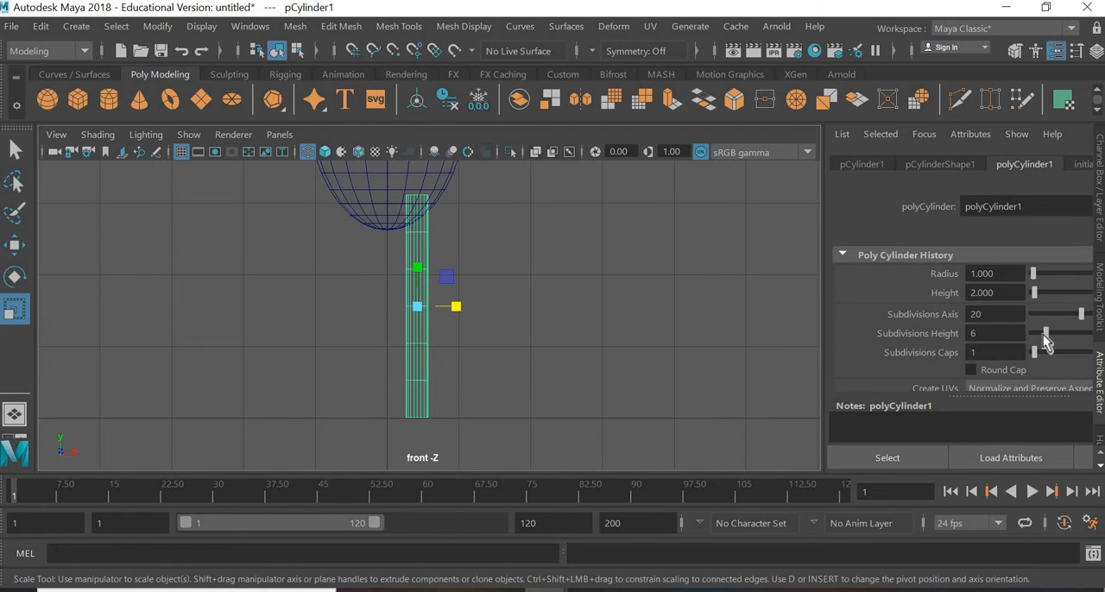
Step: In vertex mode, scale the leg's three middle vertex rings vertically closer together at the knee
right_click(421, 309)
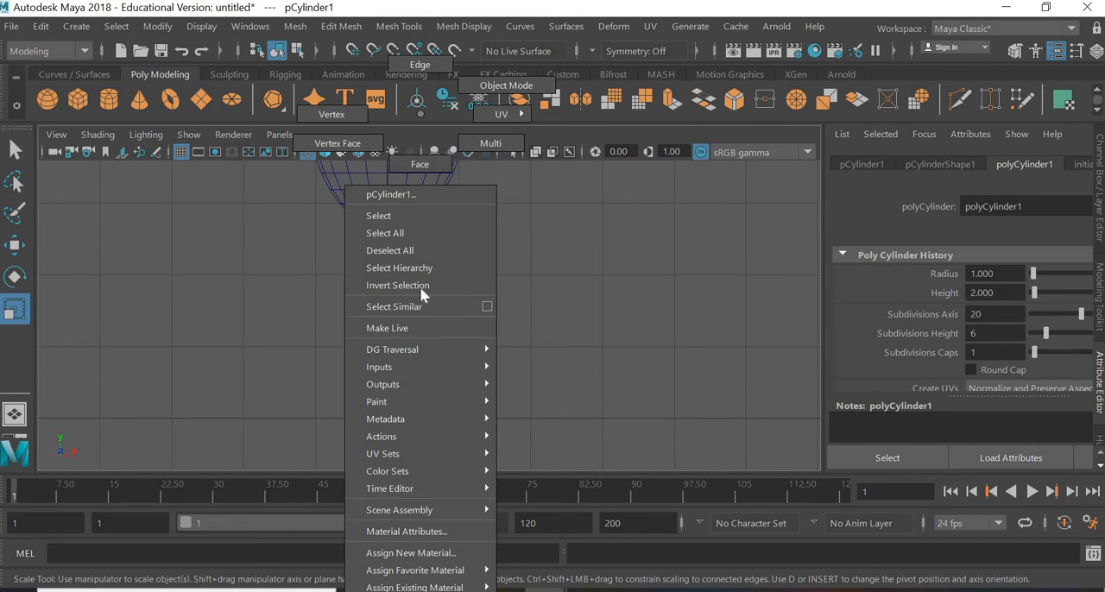
click(337, 125)
drag(473, 258, 415, 304)
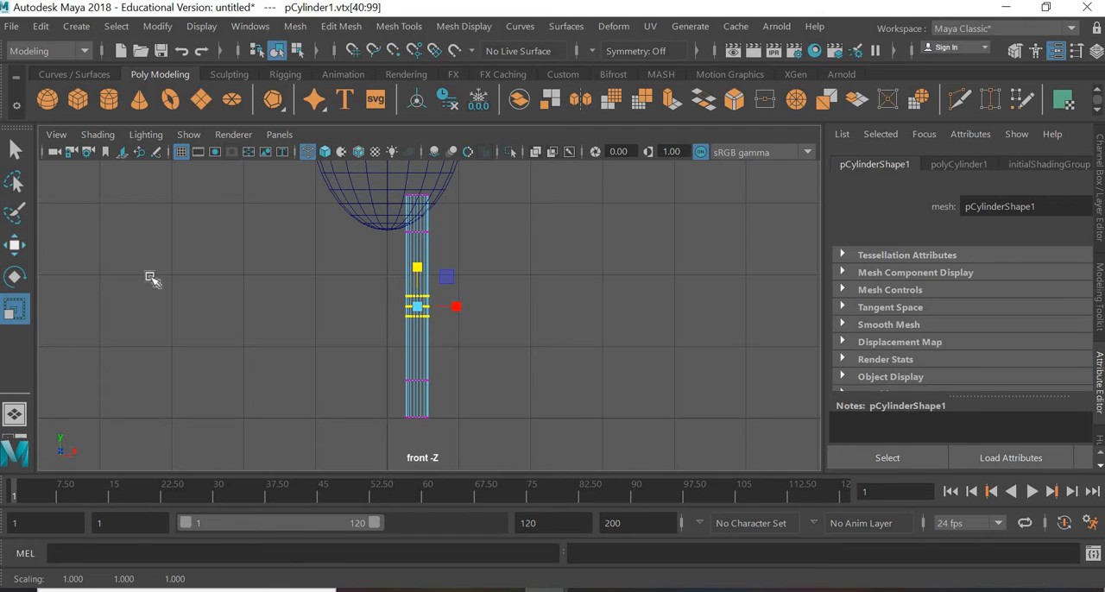
Step: Scale the leg's central vertex ring inward to pinch the knee, and clear the vertex selection
click(451, 306)
drag(439, 304, 399, 294)
scroll(417, 321, up, 5)
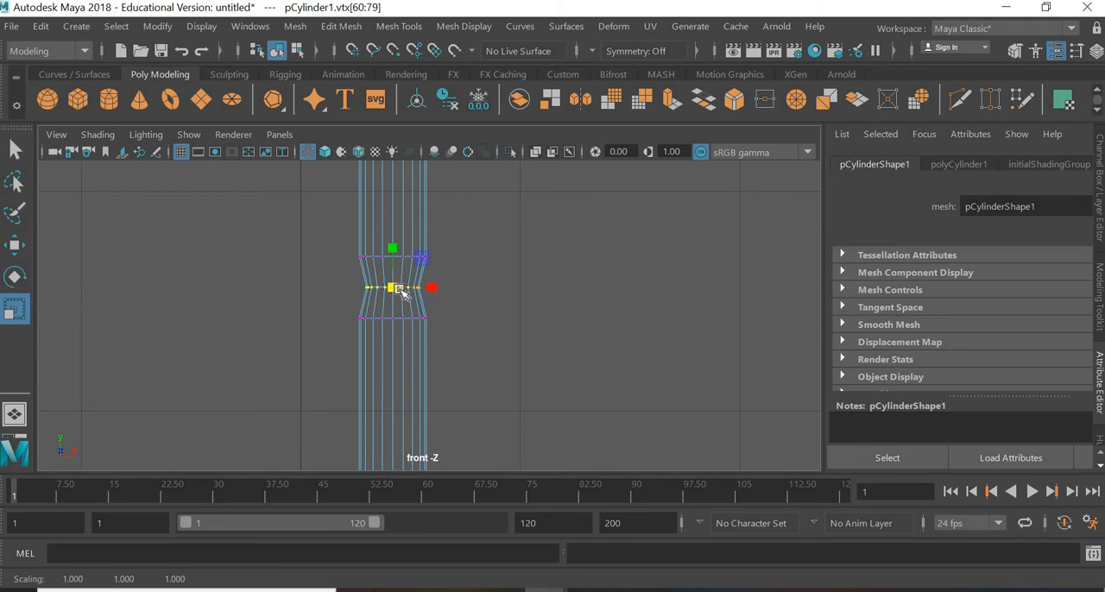
key(q)
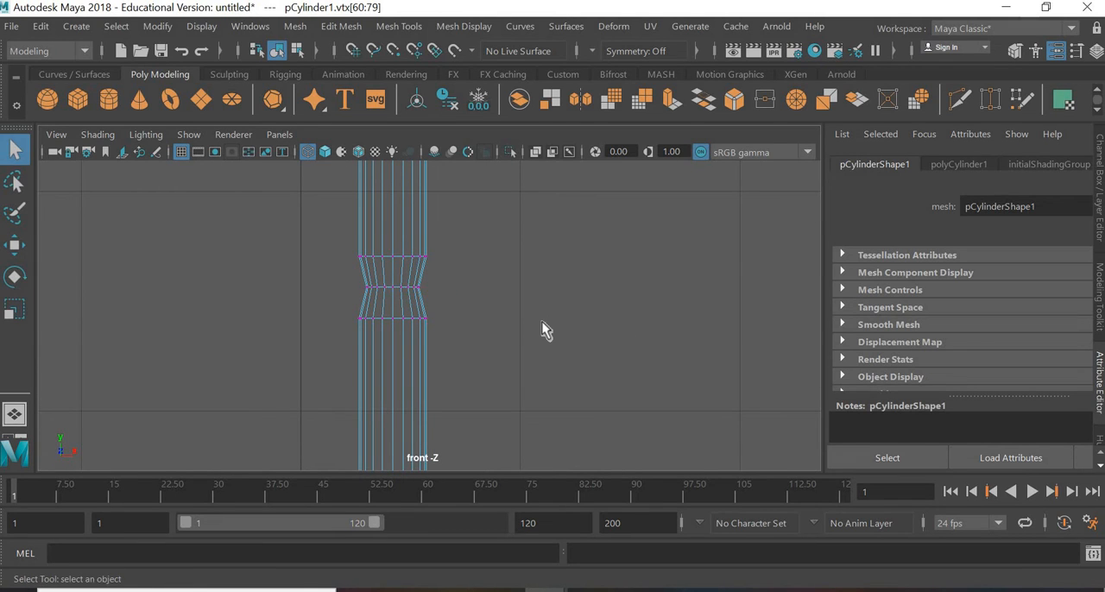
click(542, 323)
scroll(542, 323, down, 5)
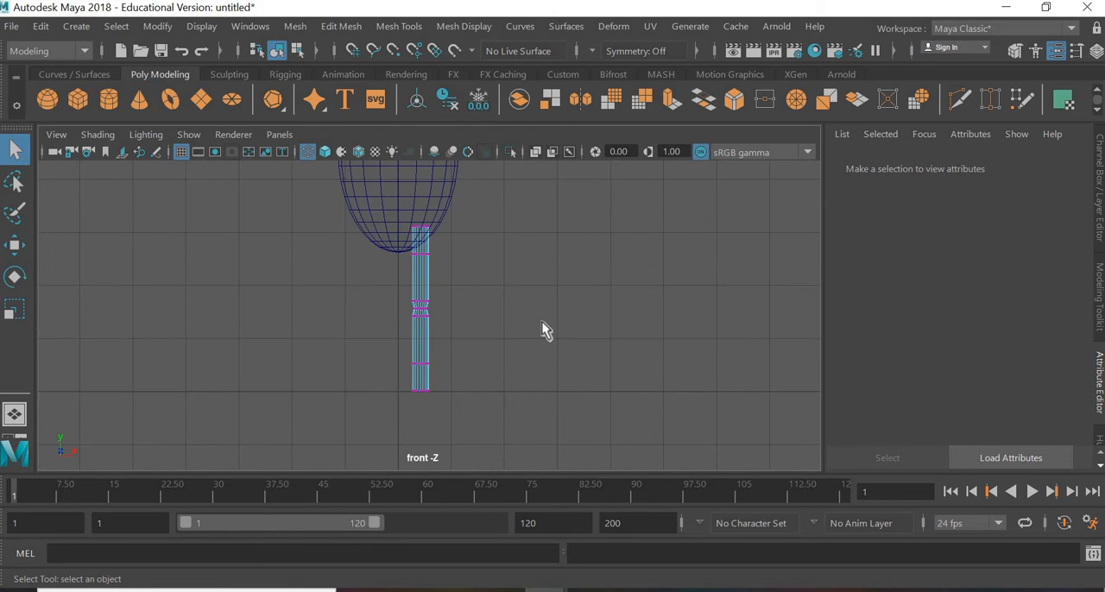
scroll(542, 322, up, 5)
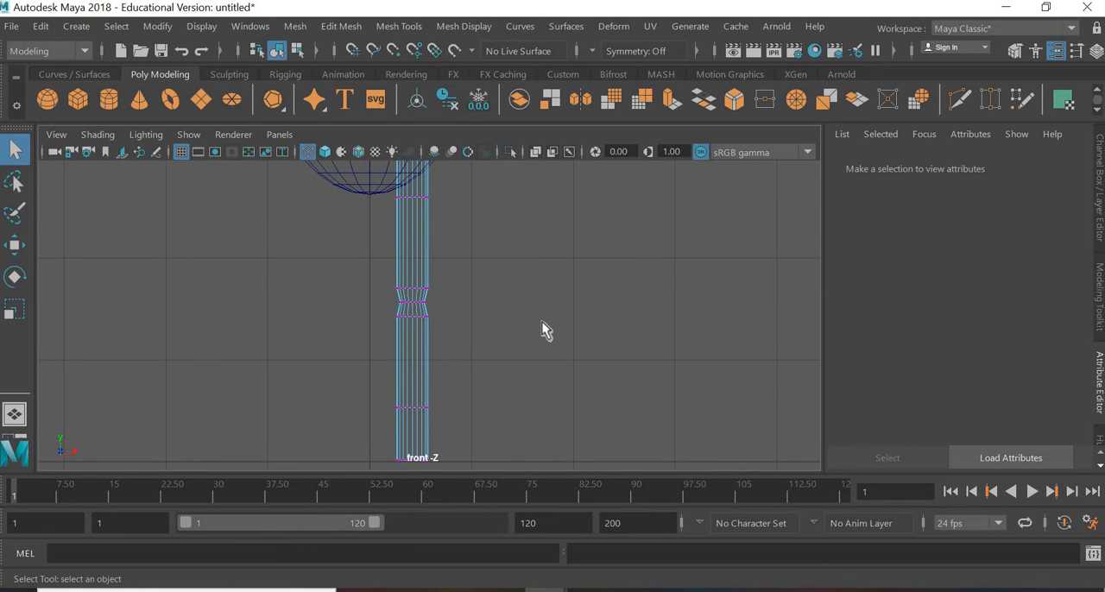
Step: Scale the leg's central knee vertex ring outward so it bulges past the shaft, and clear the vertex selection
drag(436, 296, 346, 313)
key(r)
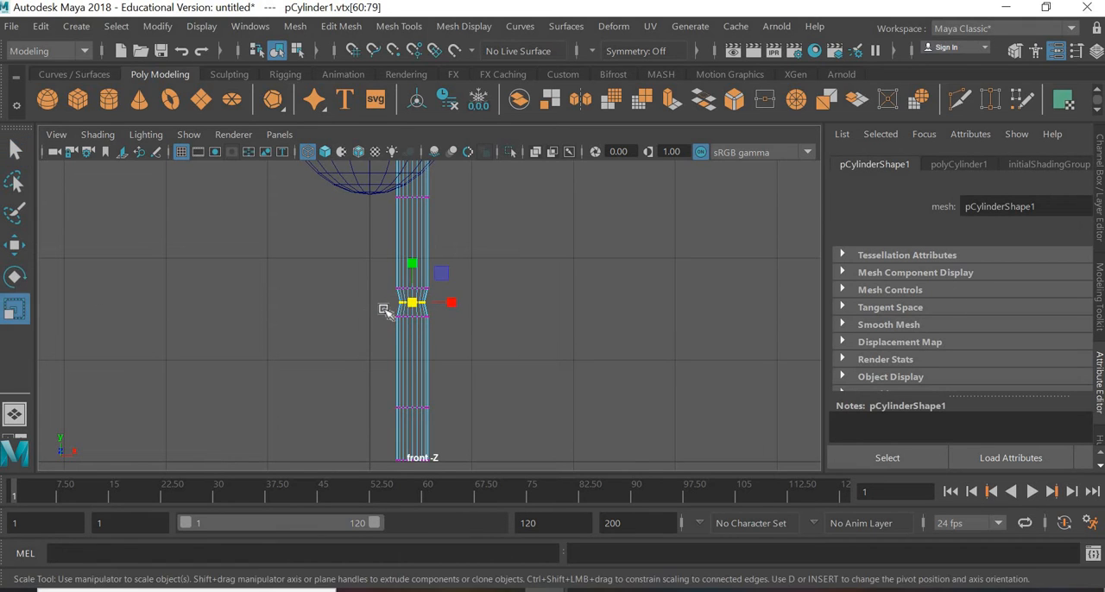
drag(413, 303, 425, 276)
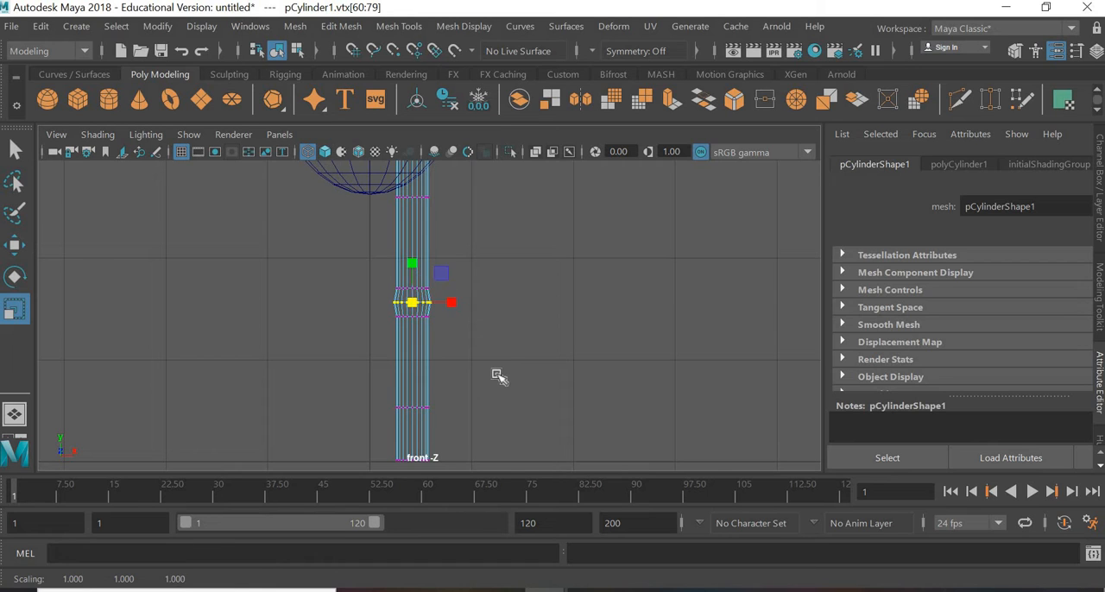
click(481, 370)
scroll(469, 348, down, 5)
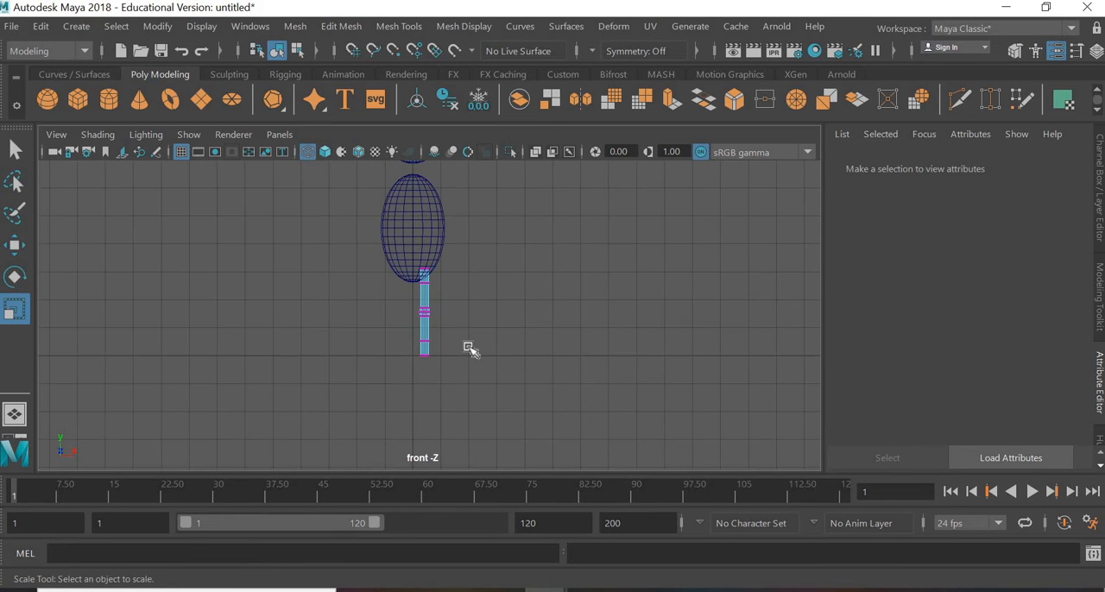
scroll(468, 348, up, 5)
scroll(471, 349, down, 5)
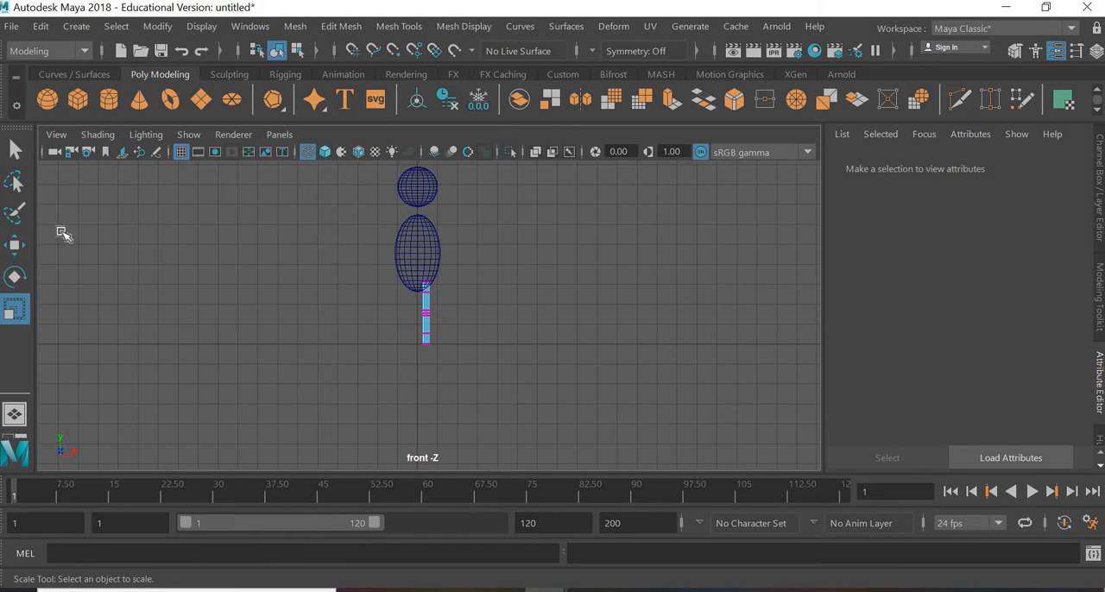
Step: Return the leg cylinder from vertex mode to object mode and clear the selection
click(14, 151)
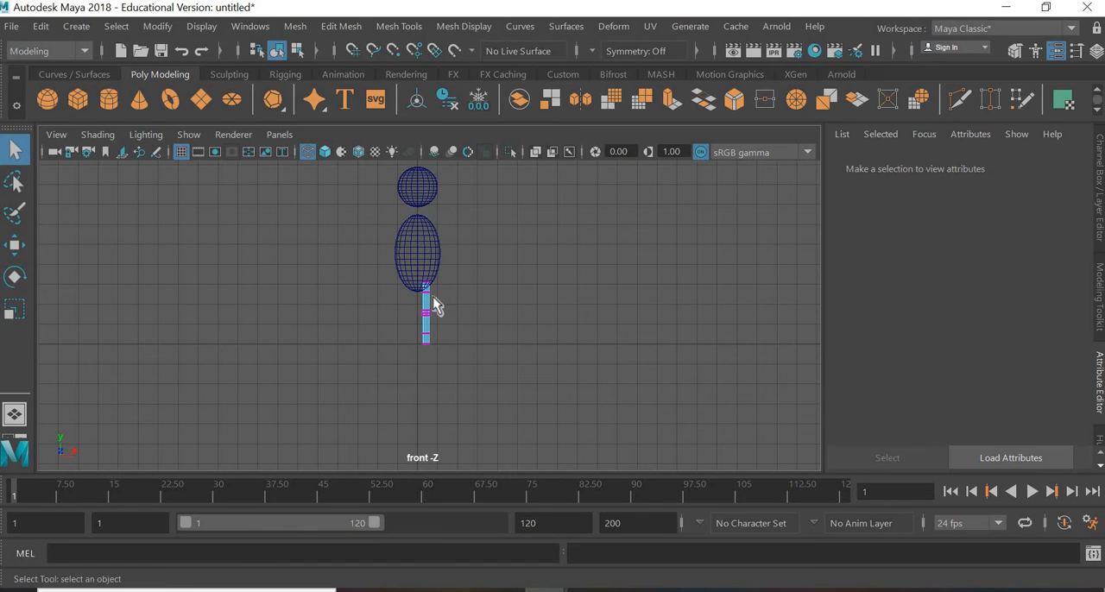
right_drag(433, 319, 506, 88)
click(397, 339)
scroll(421, 321, up, 3)
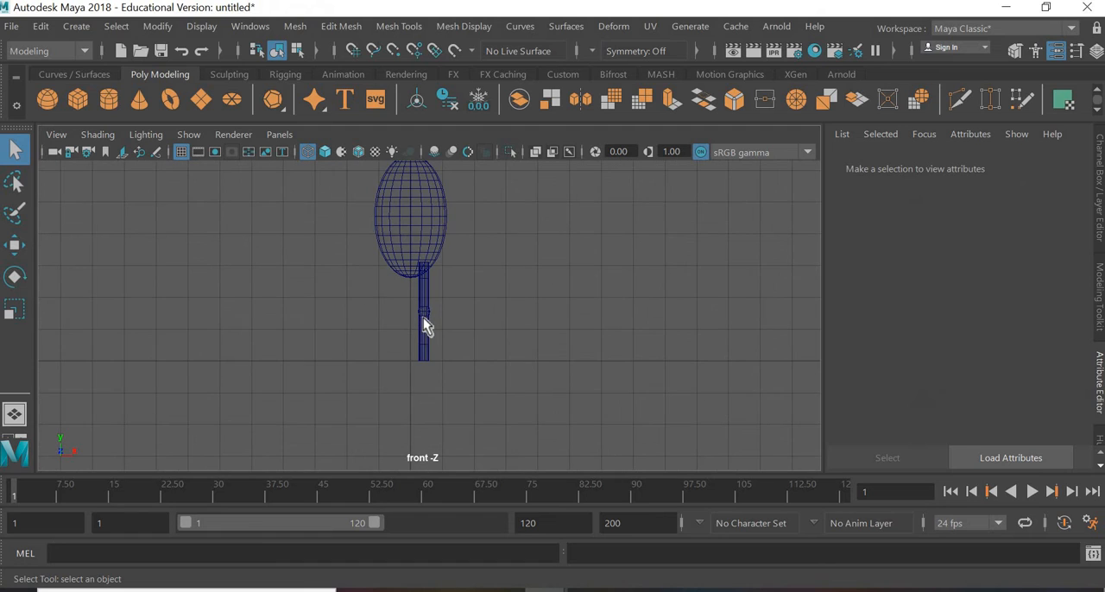
Step: Duplicate the leg cylinder and move the copy along X to about -0.43 for the opposite leg
click(423, 318)
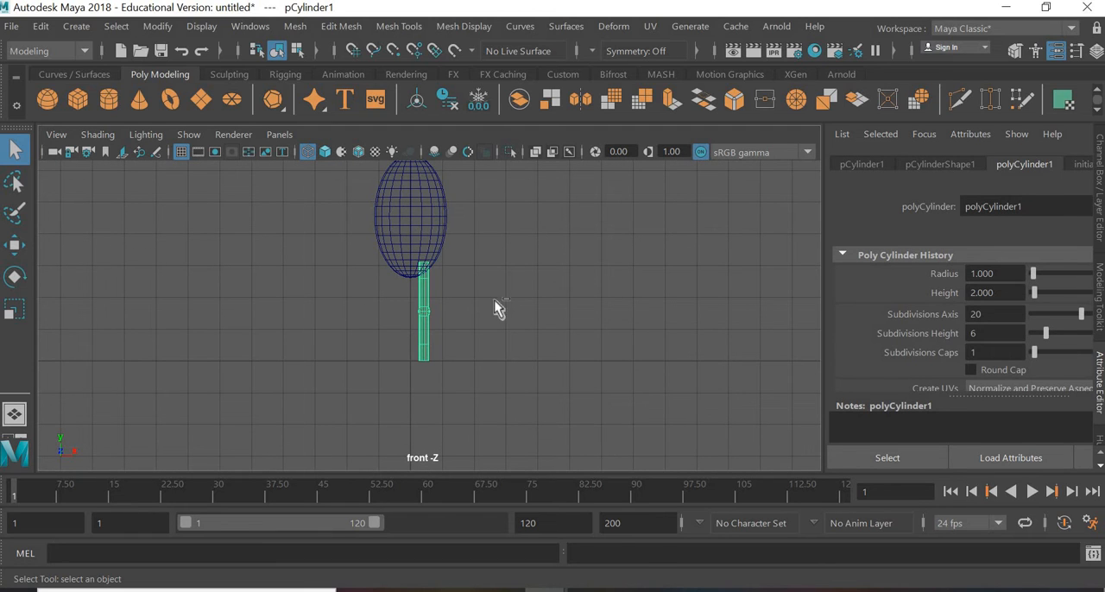
key(ctrl+d)
click(19, 248)
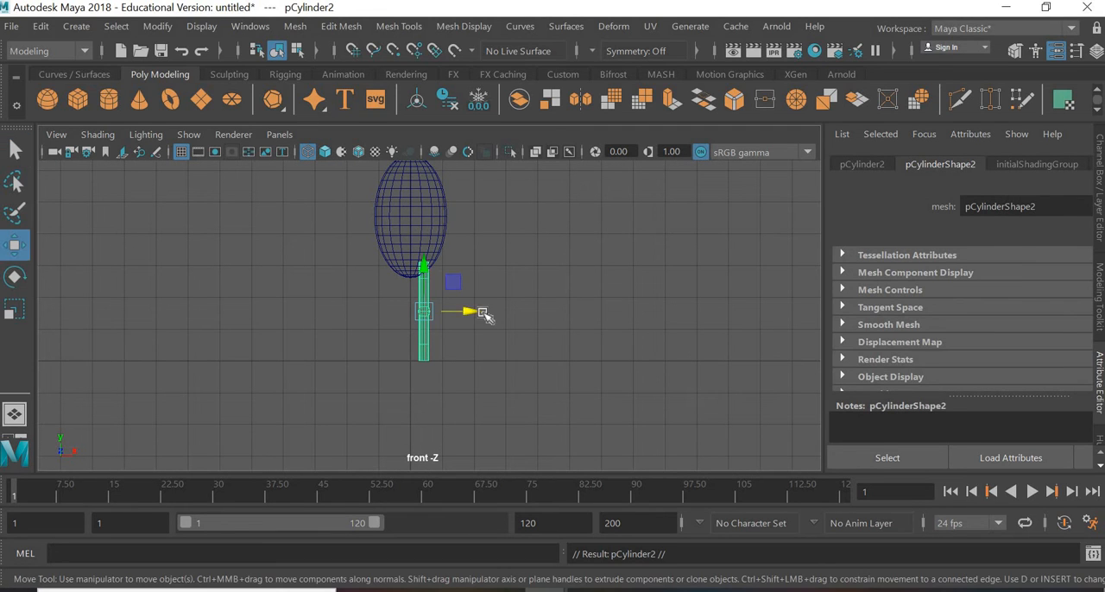
scroll(464, 323, up, 2)
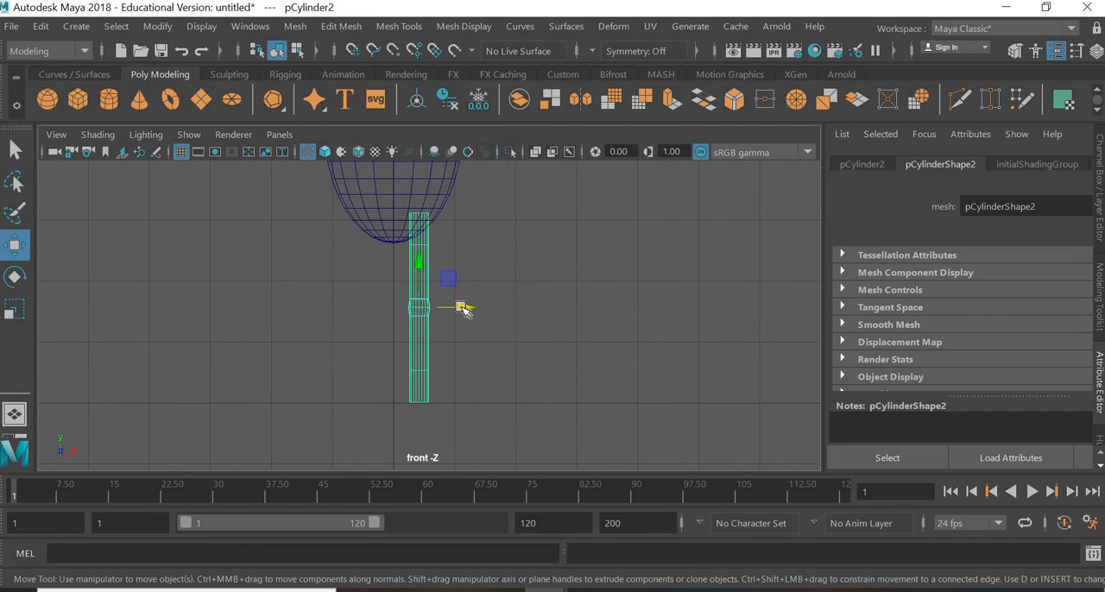
drag(451, 308, 413, 309)
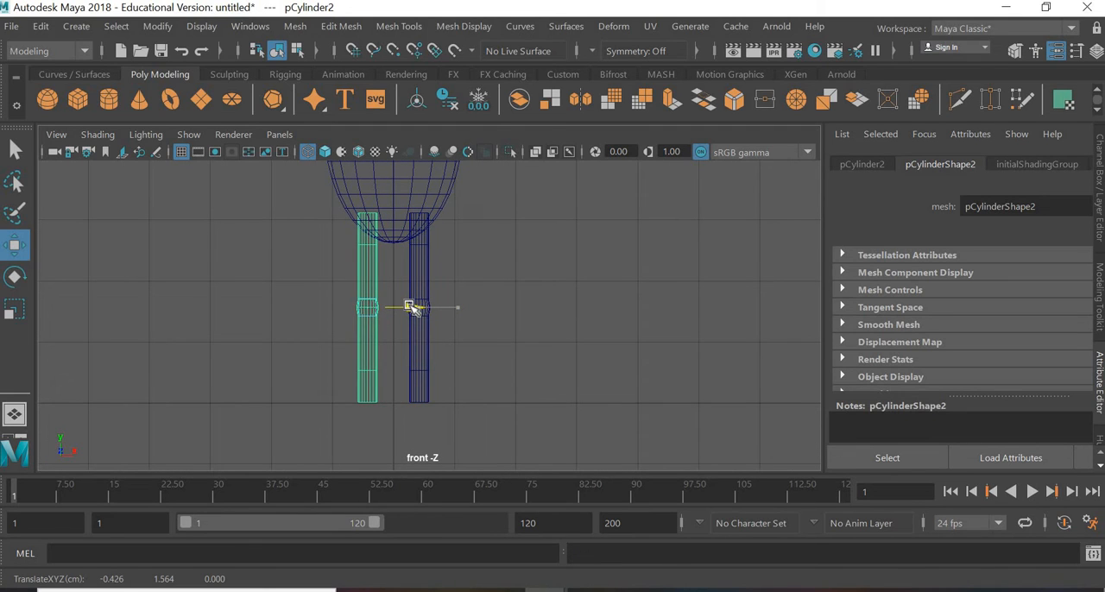
Step: Spread the two legs slightly farther apart along X, placing the original leg at about 0.505
drag(413, 309, 472, 311)
click(427, 298)
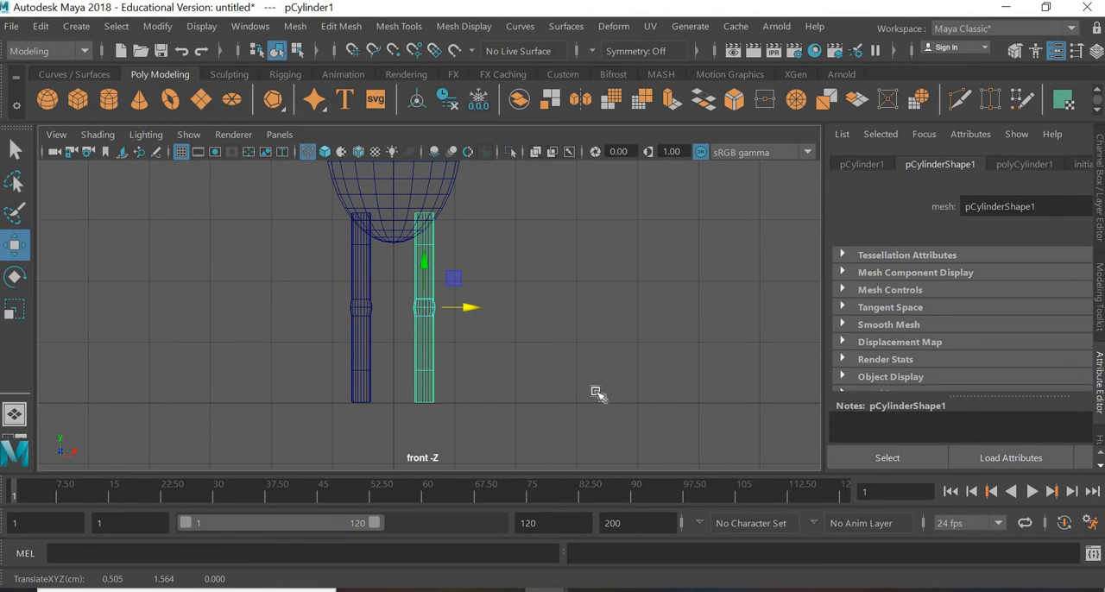
click(597, 390)
Step: Duplicate the original leg as an arm and move the copy beside the upper body, to about X 1.668, Y 5.986
scroll(409, 363, down, 5)
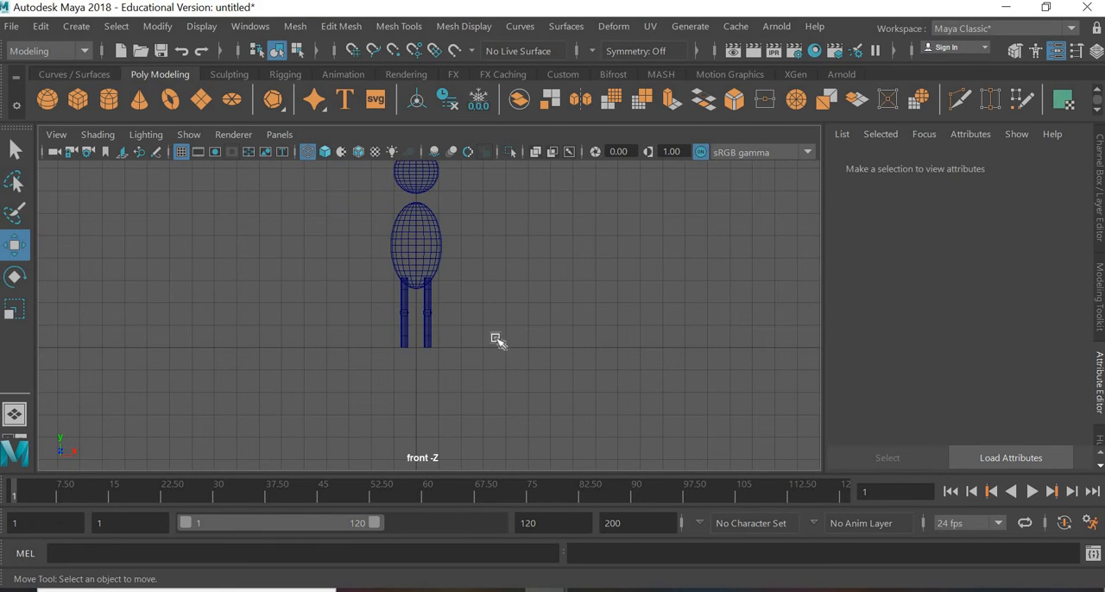
alt+middle_drag(497, 345, 501, 410)
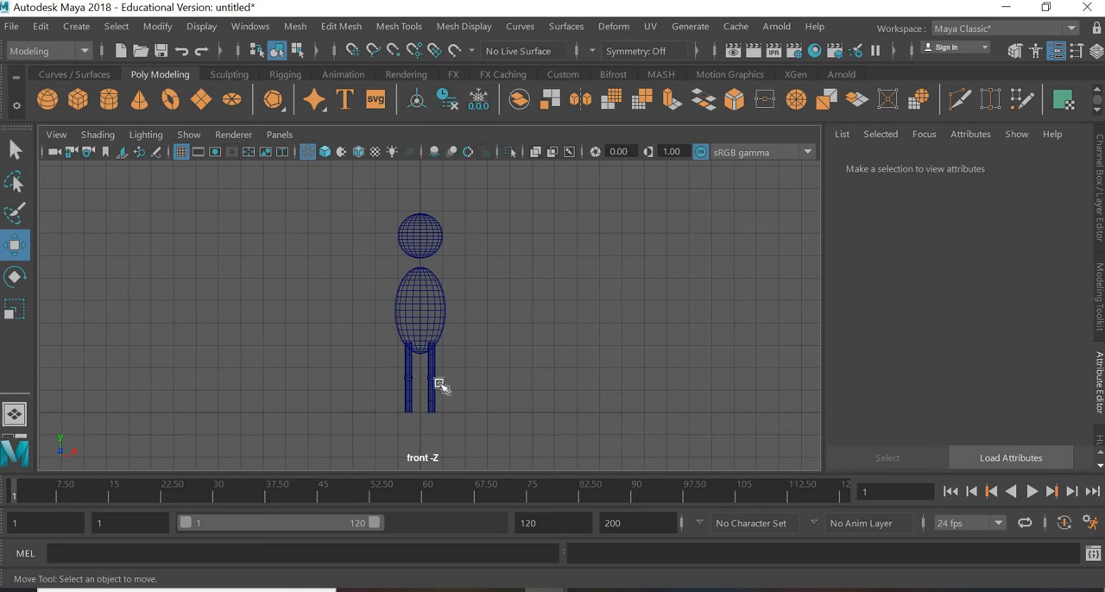
click(436, 386)
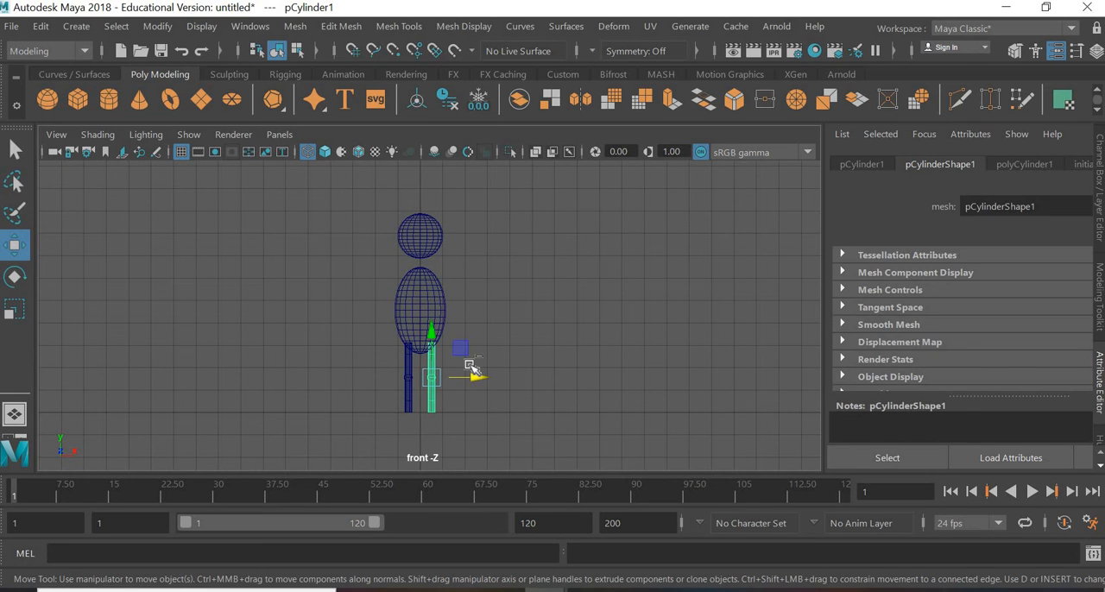
key(ctrl+d)
drag(461, 349, 490, 271)
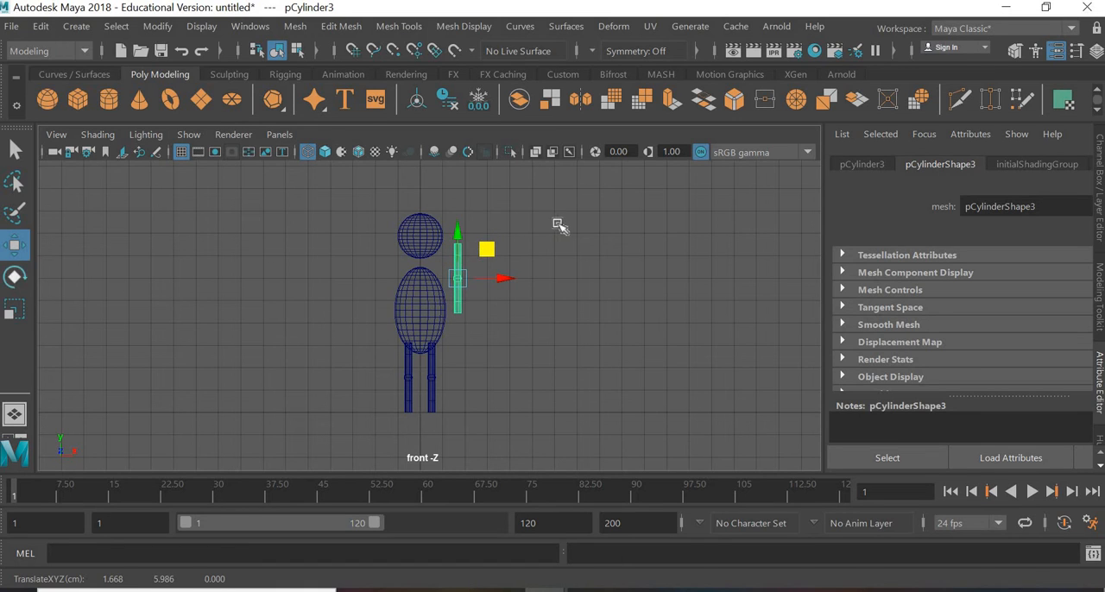
Step: Rotate the arm cylinder to horizontal by setting its Z rotation to 90 degrees
key(e)
drag(499, 271, 485, 333)
click(862, 166)
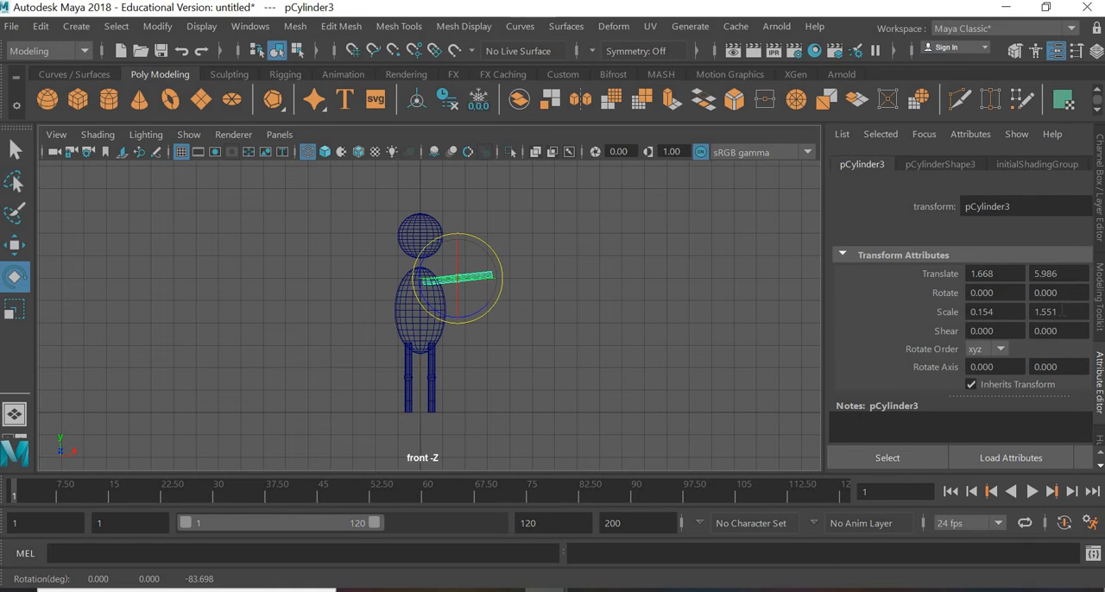
drag(825, 326, 777, 327)
double_click(1066, 293)
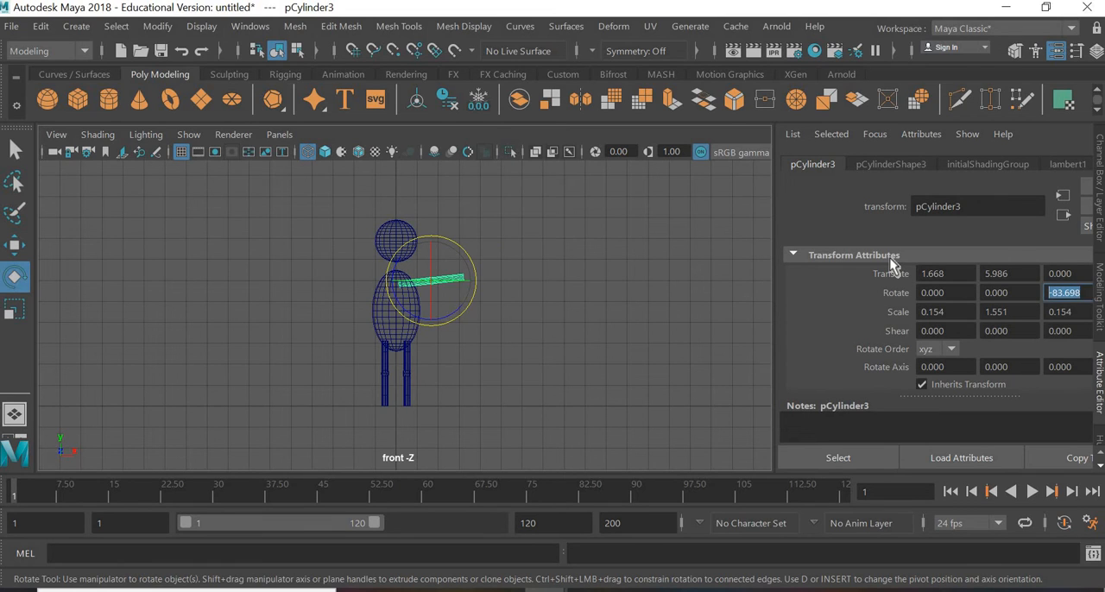
text(90)
key(Return)
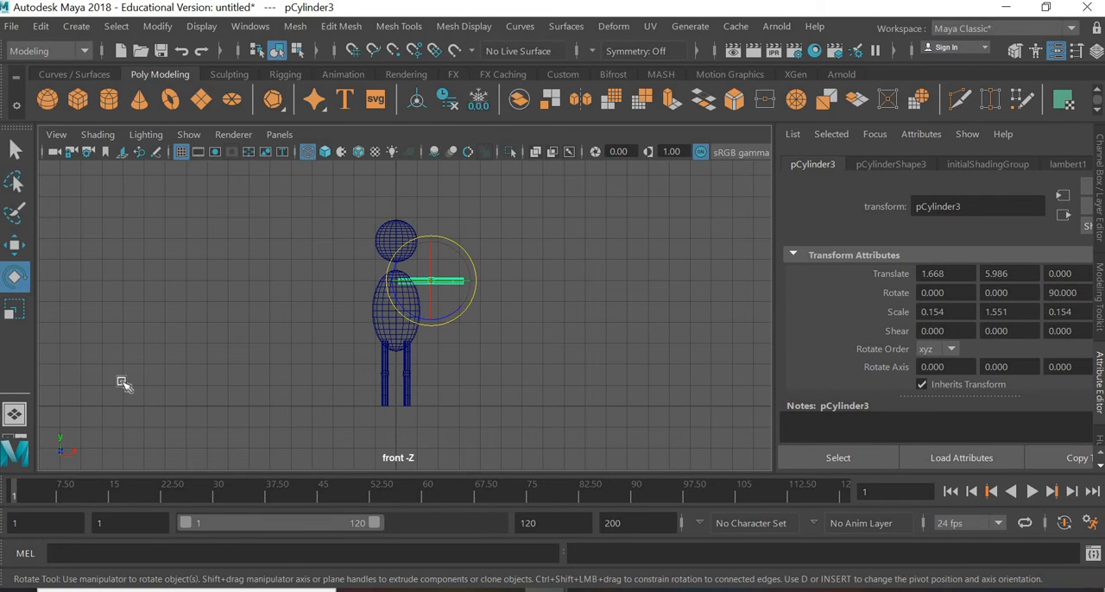
key(q)
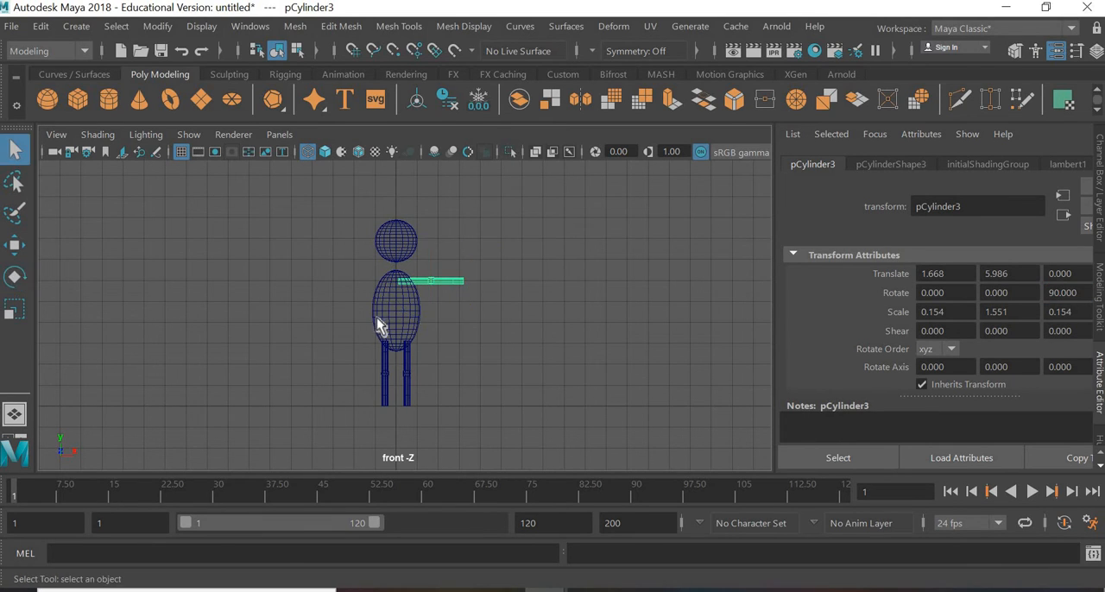
Step: Move the arm outward along X to about 2.051 so its inner end sits just inside the body
scroll(493, 247, up, 5)
scroll(501, 239, up, 1)
key(w)
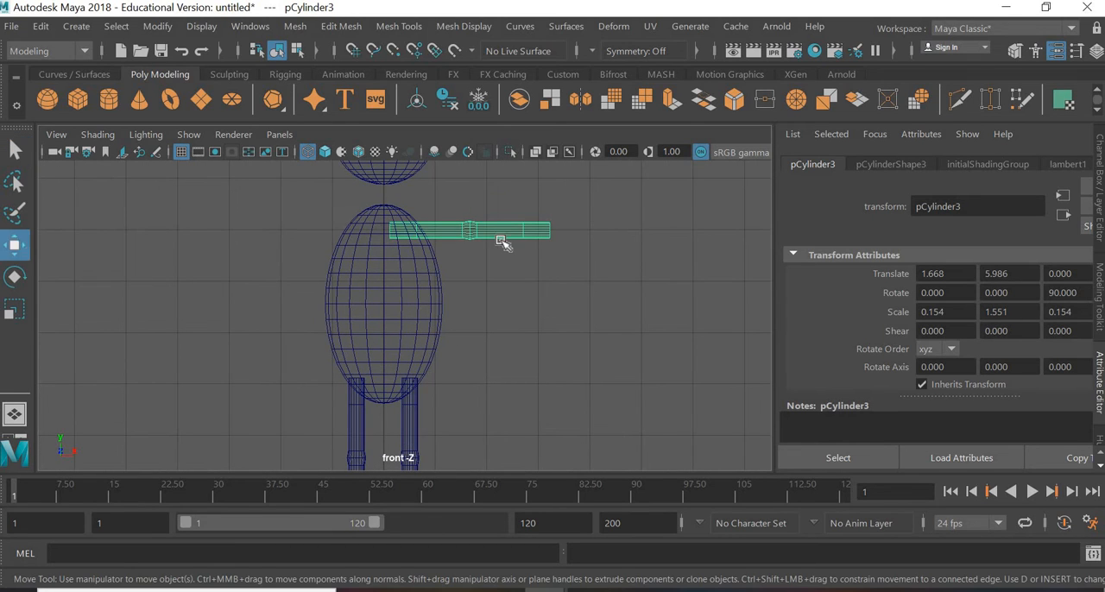
drag(535, 233, 536, 236)
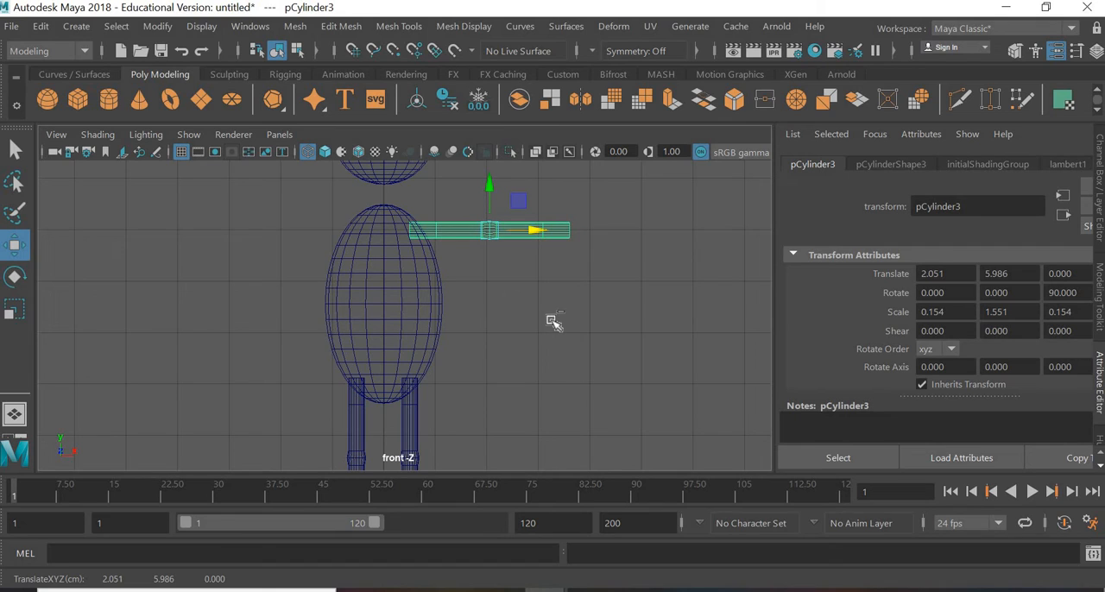
Step: Duplicate the arm and move the copy along X to about -2.066, on the opposite side of the body
key(ctrl+d)
drag(533, 234, 320, 238)
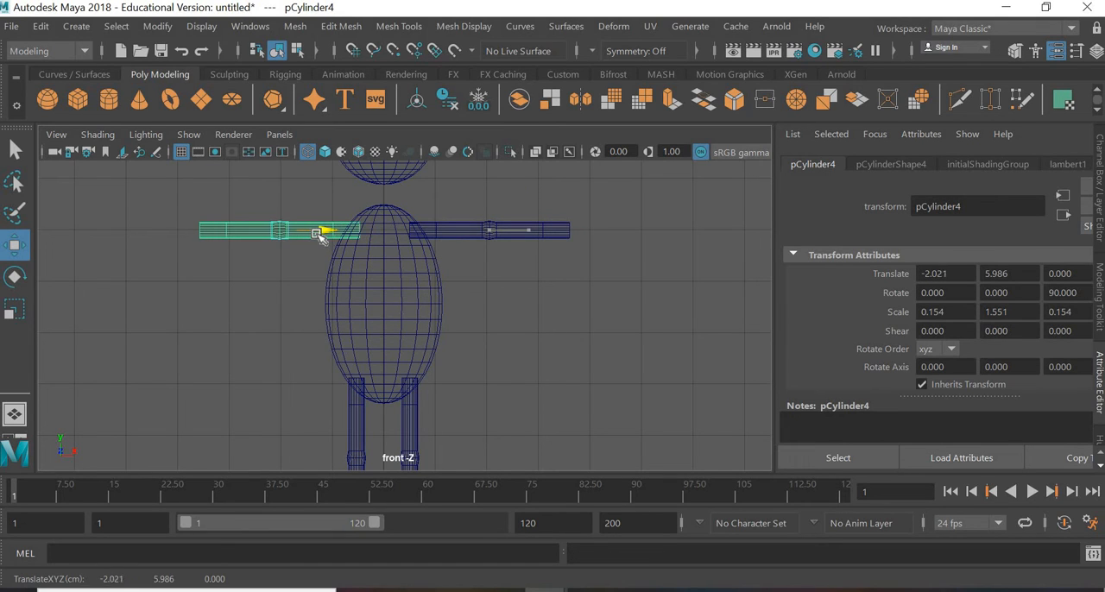
click(527, 297)
scroll(526, 299, down, 3)
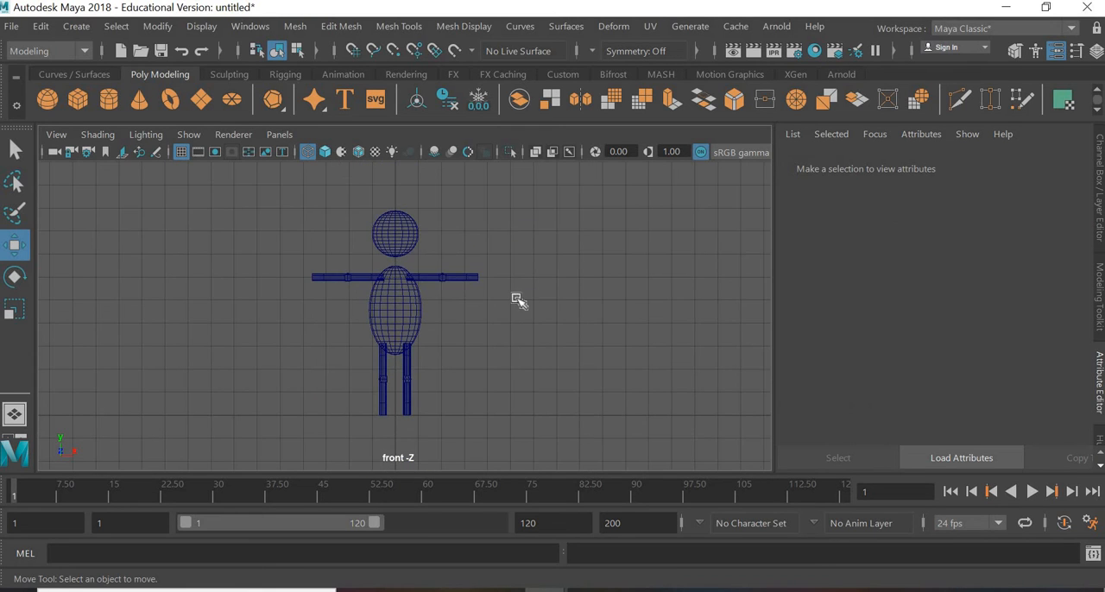
Step: Create a polygon cylinder for the neck and raise it between the head and body, to about Y 6.679
scroll(488, 300, up, 3)
click(110, 97)
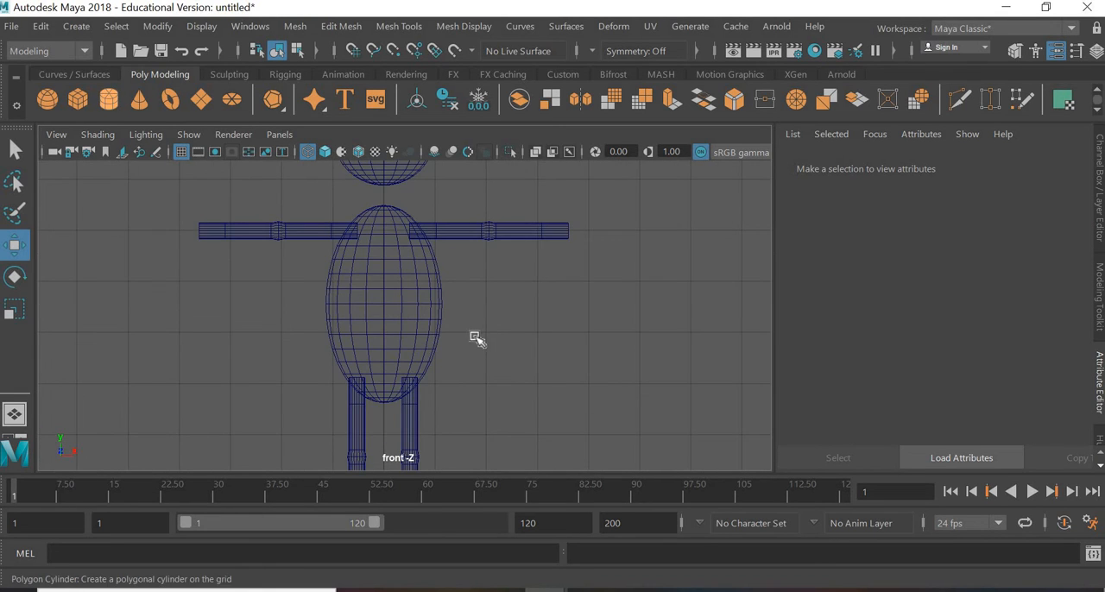
scroll(430, 367, down, 3)
drag(394, 377, 395, 209)
scroll(345, 285, up, 4)
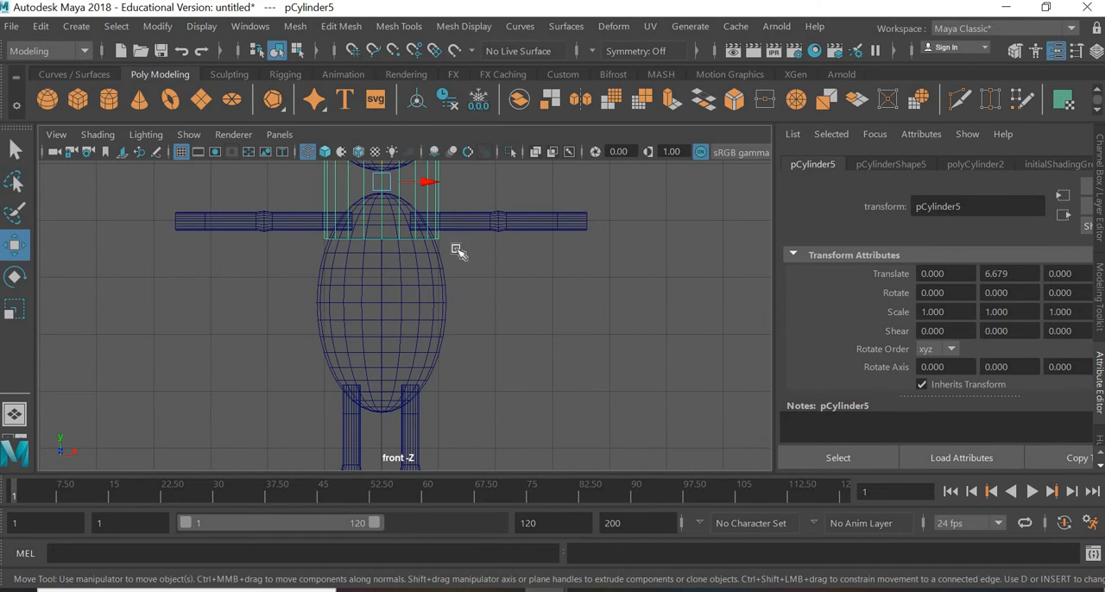
alt+middle_drag(492, 371, 528, 490)
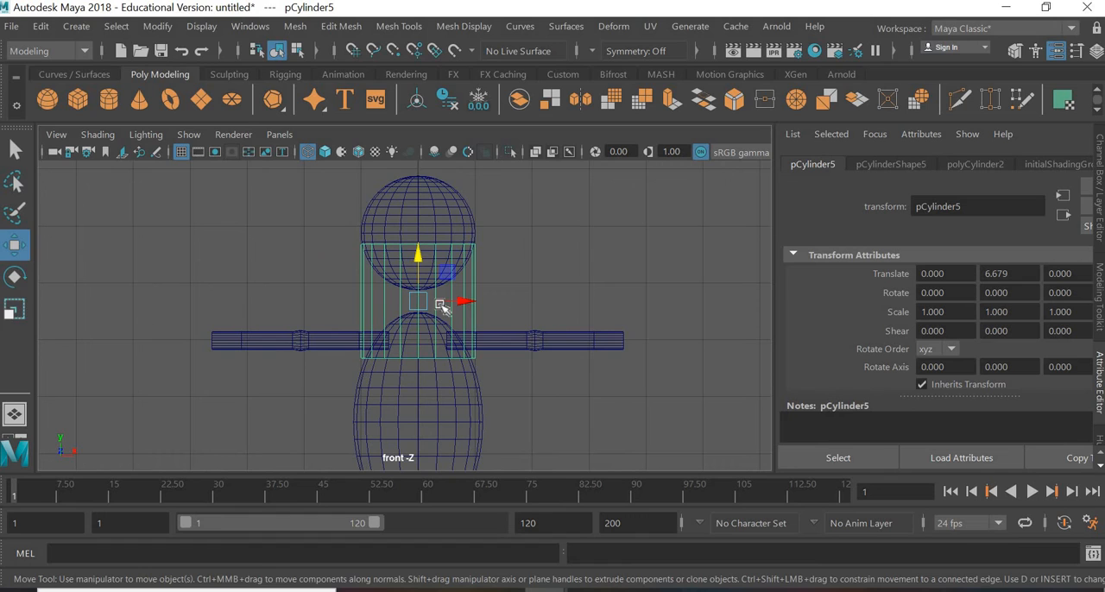
Step: Scale the neck cylinder uniformly to about 0.307 and set its height subdivisions to 3
key(r)
mouse_move(371, 337)
middle_down()
mouse_move(352, 343)
mouse_move(365, 338)
middle_up()
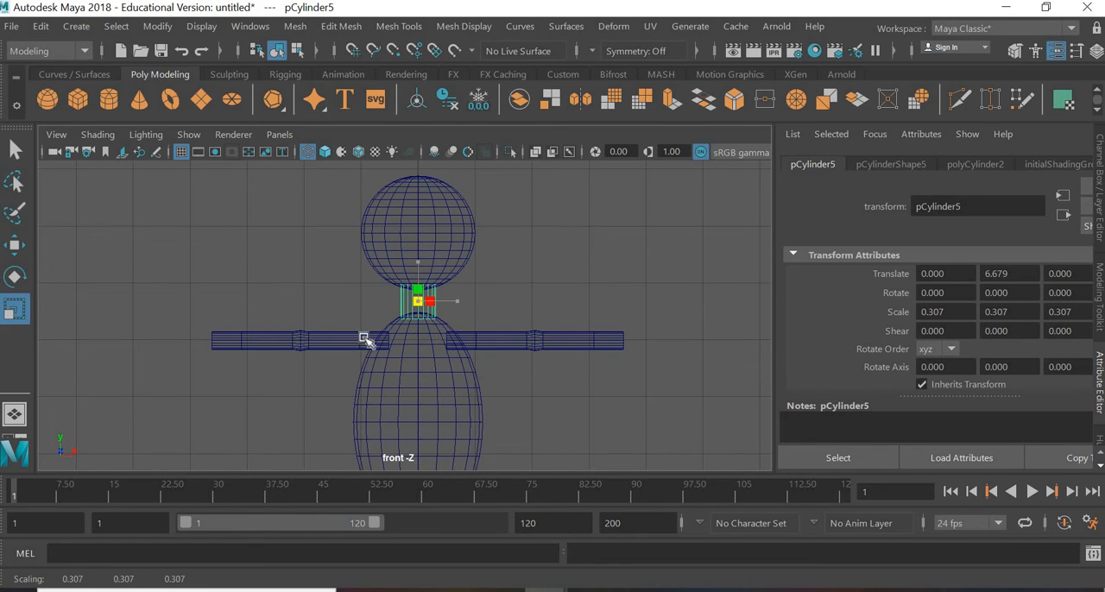
scroll(420, 346, up, 3)
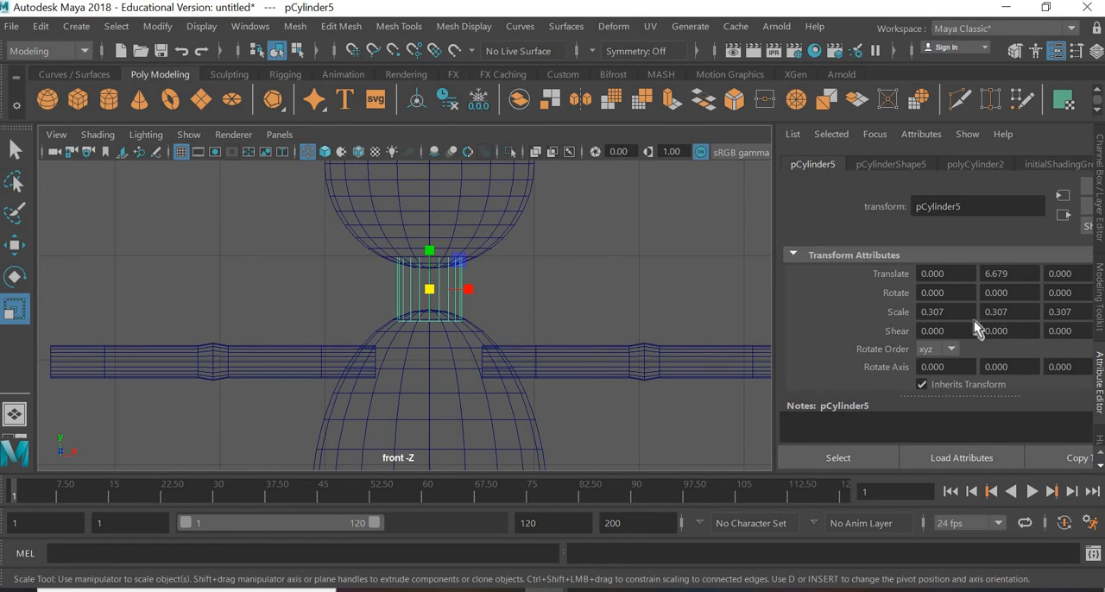
click(975, 164)
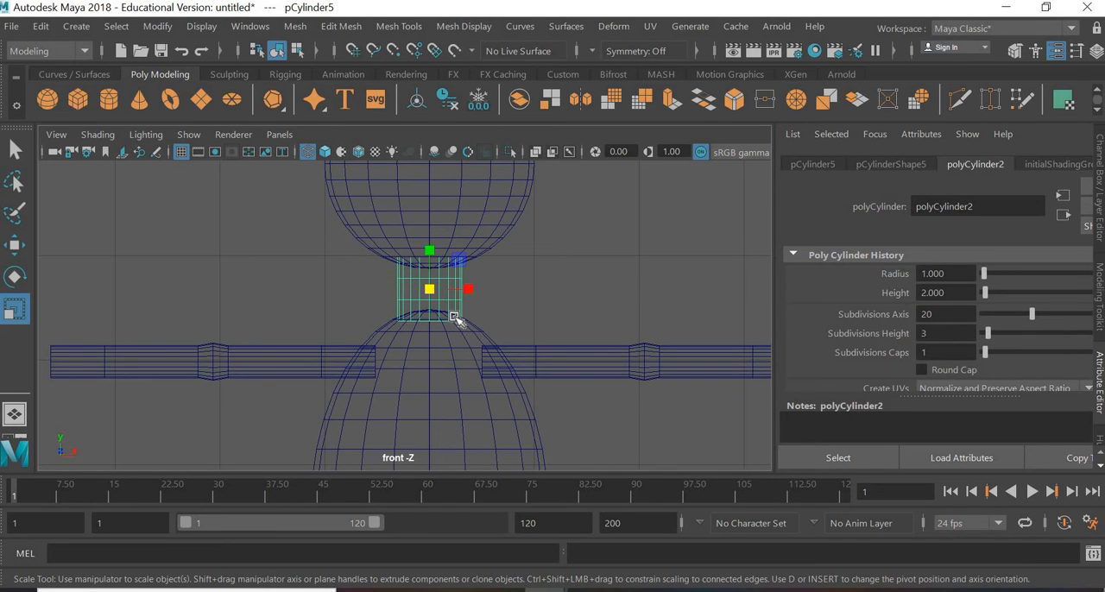
Step: In vertex mode, scale the neck's two middle vertex rings uniformly to about 0.509 to narrow its middle
scroll(447, 300, up, 2)
mouse_move(431, 290)
middle_down()
mouse_move(419, 293)
mouse_move(453, 288)
middle_up()
right_drag(450, 285, 375, 115)
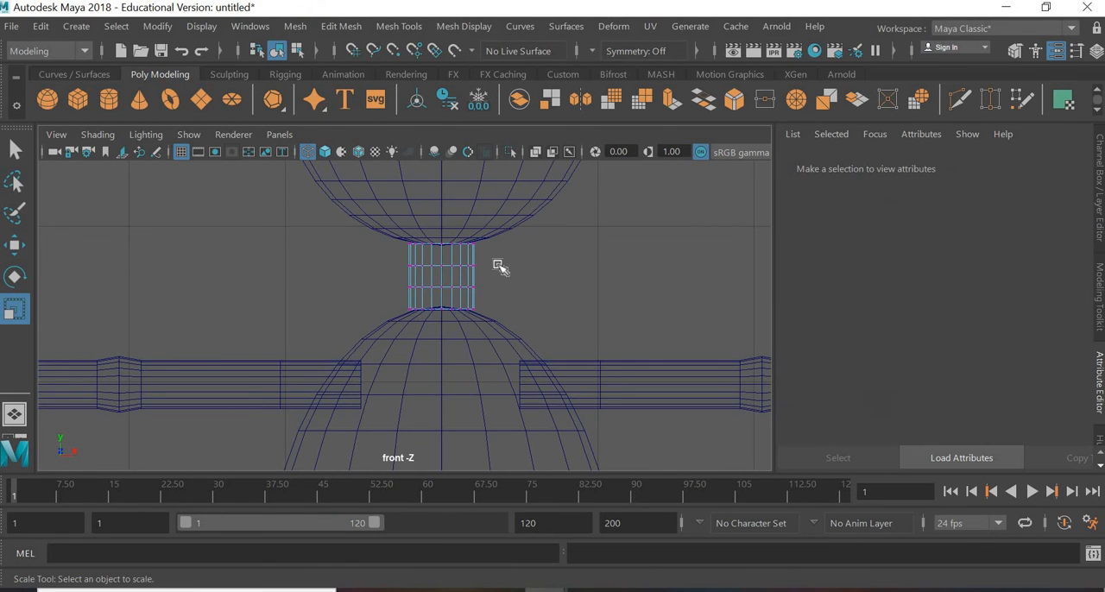
drag(355, 263, 440, 278)
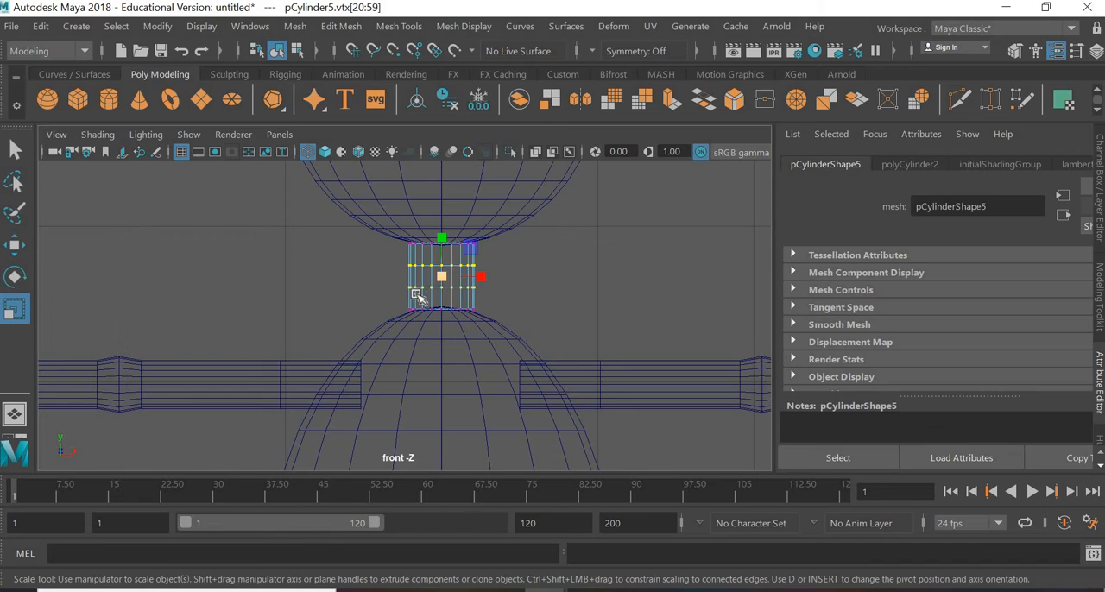
middle_drag(440, 279, 430, 289)
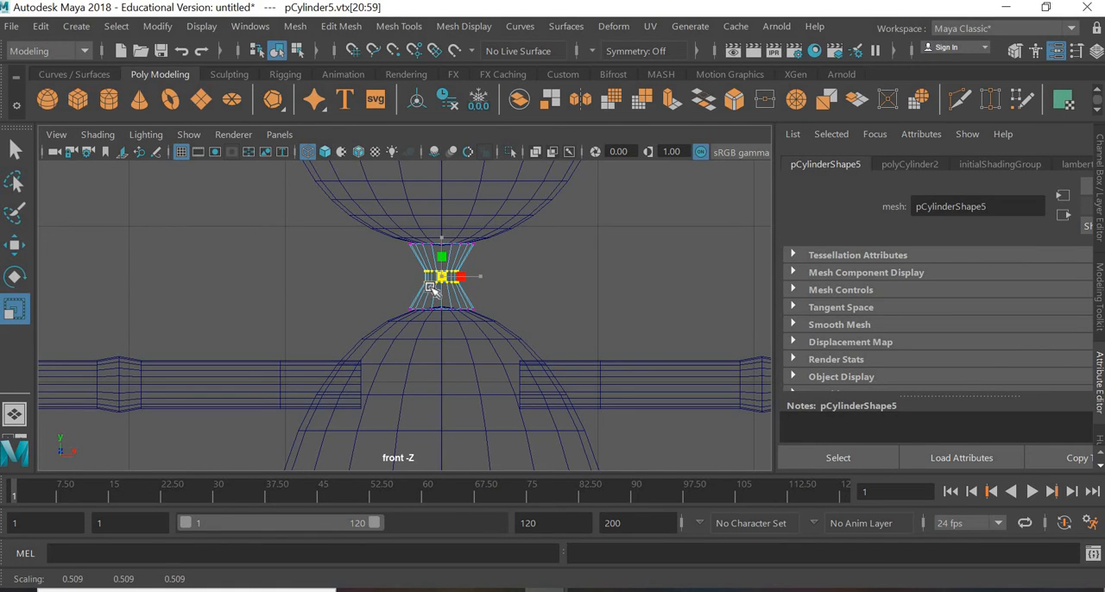
Step: Move the neck's top vertex ring up into the head, to about Y 6.969
drag(388, 253, 506, 216)
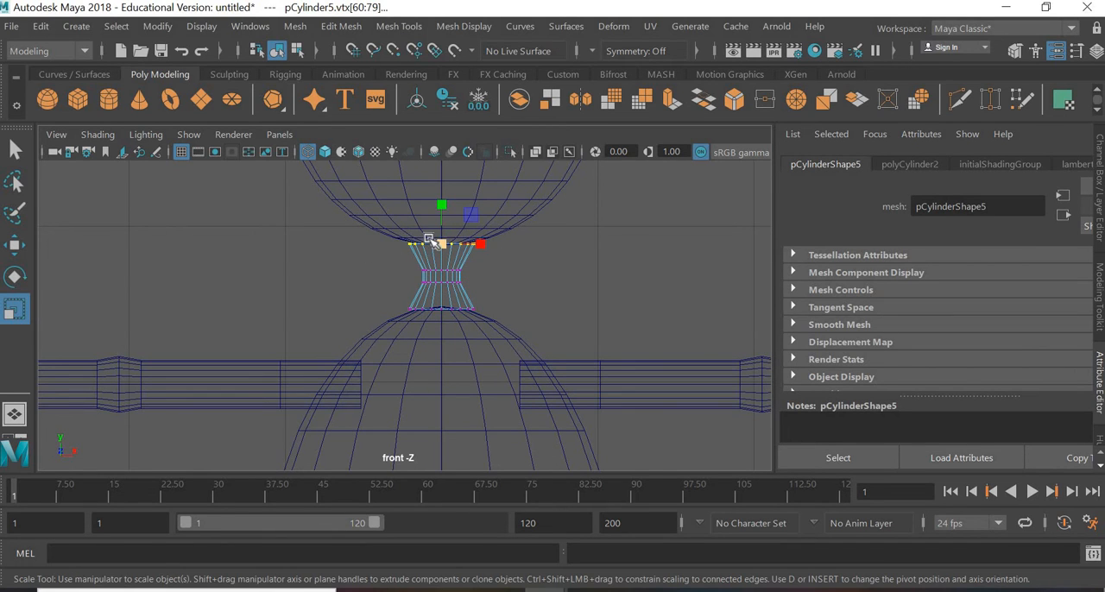
key(w)
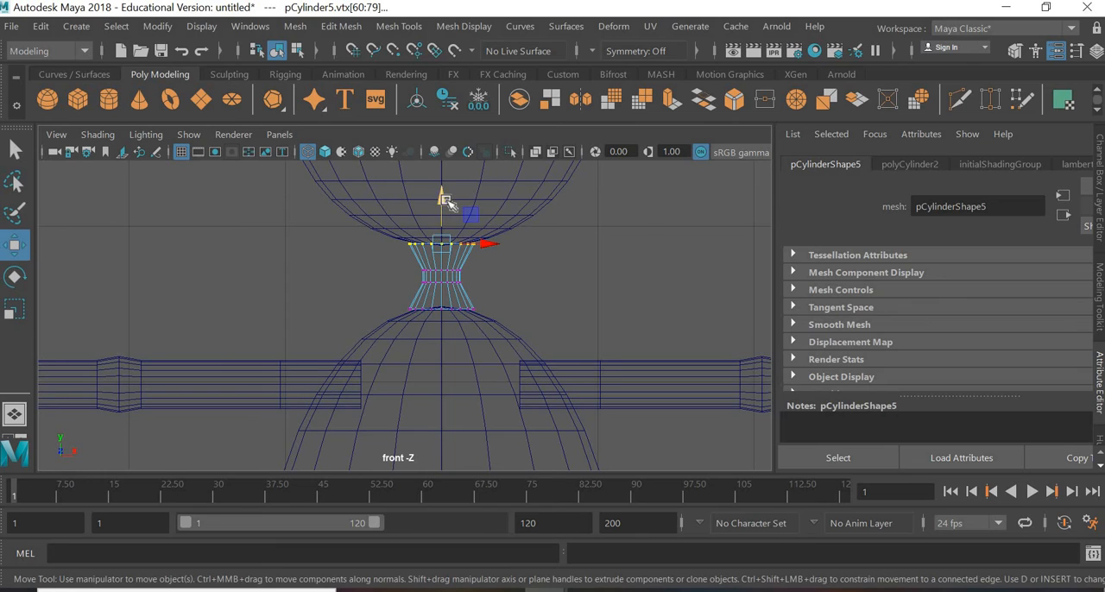
drag(445, 191, 445, 190)
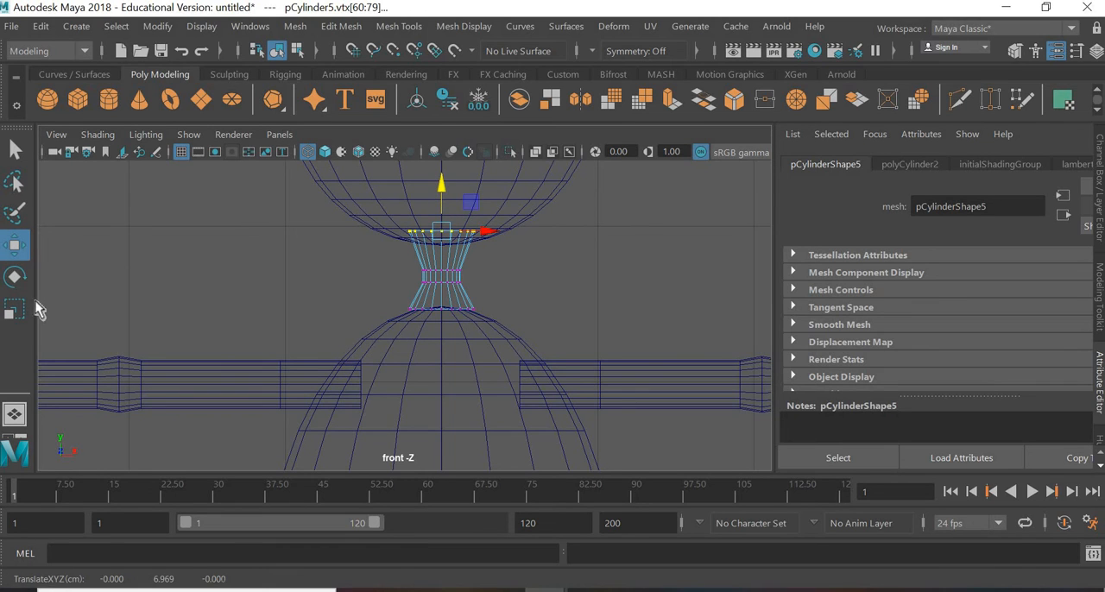
Step: Flare both ends of the neck: widen its top vertex ring, and lower and widen its bottom ring into the body
key(r)
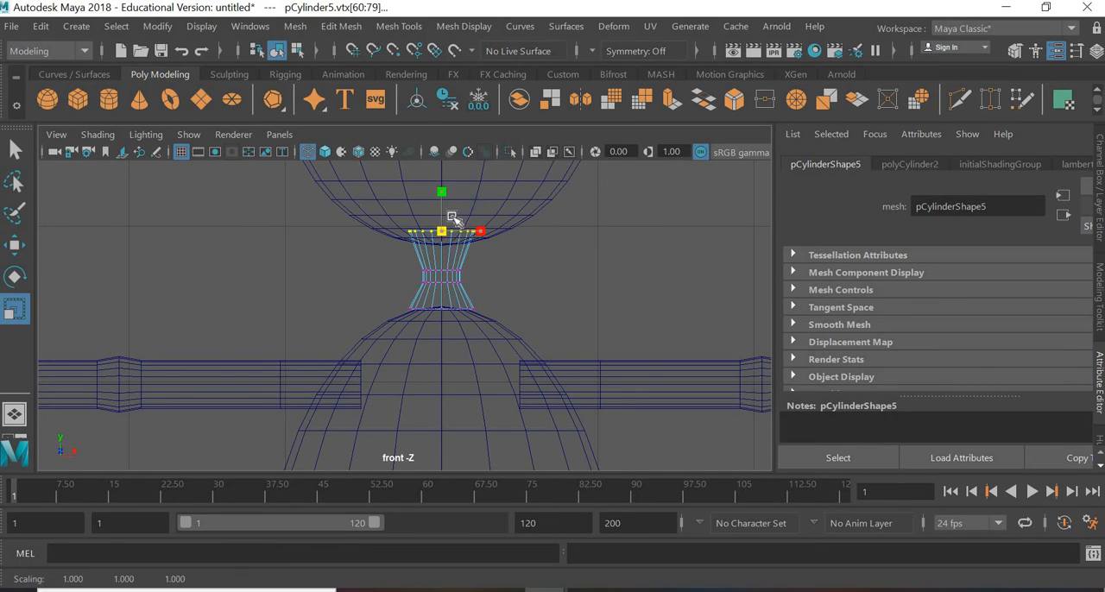
ctrl+drag(452, 216, 521, 304)
drag(361, 345, 508, 292)
key(w)
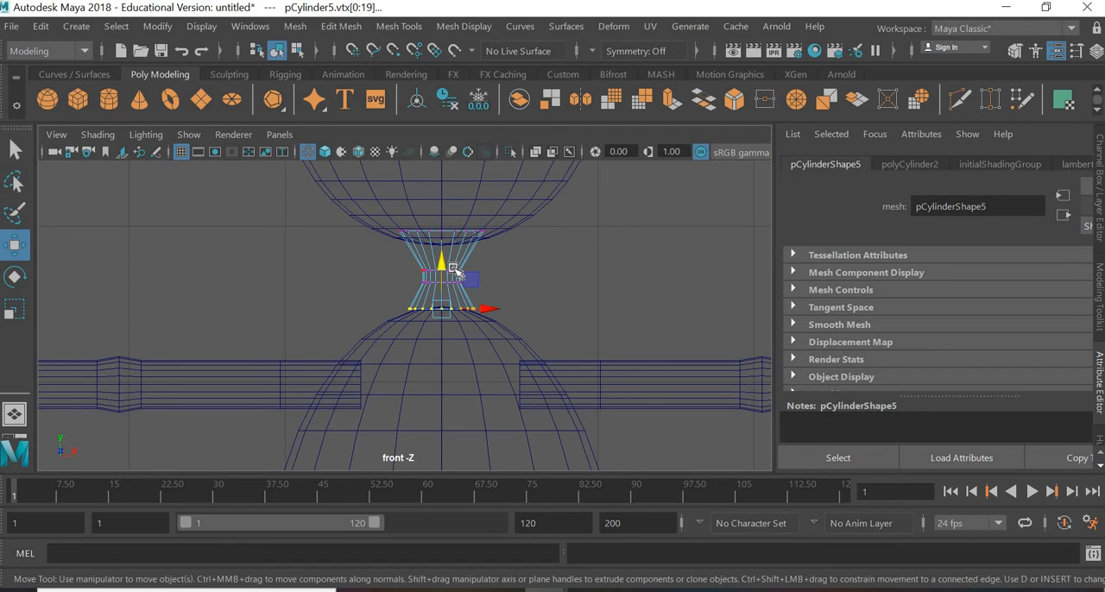
drag(446, 283, 483, 338)
click(14, 309)
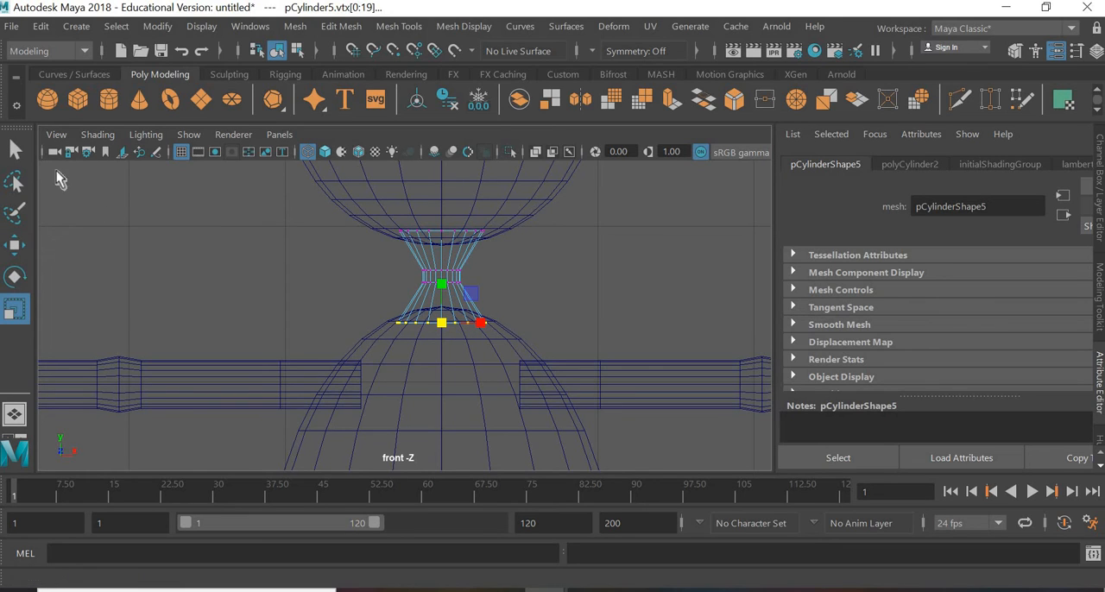
key(q)
click(596, 299)
Step: In the side view, move the neck's bottom vertex ring down and forward into the body, to about Y 6.316, Z 0.078
key(space)
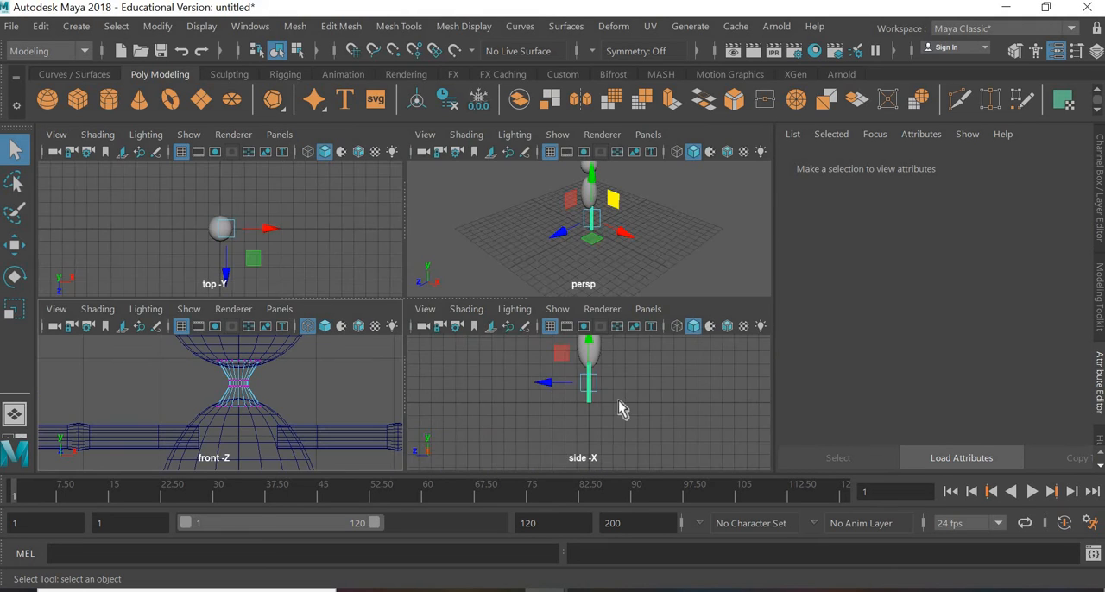
key(space)
alt+middle_drag(398, 180, 420, 336)
scroll(449, 302, up, 4)
scroll(573, 315, up, 5)
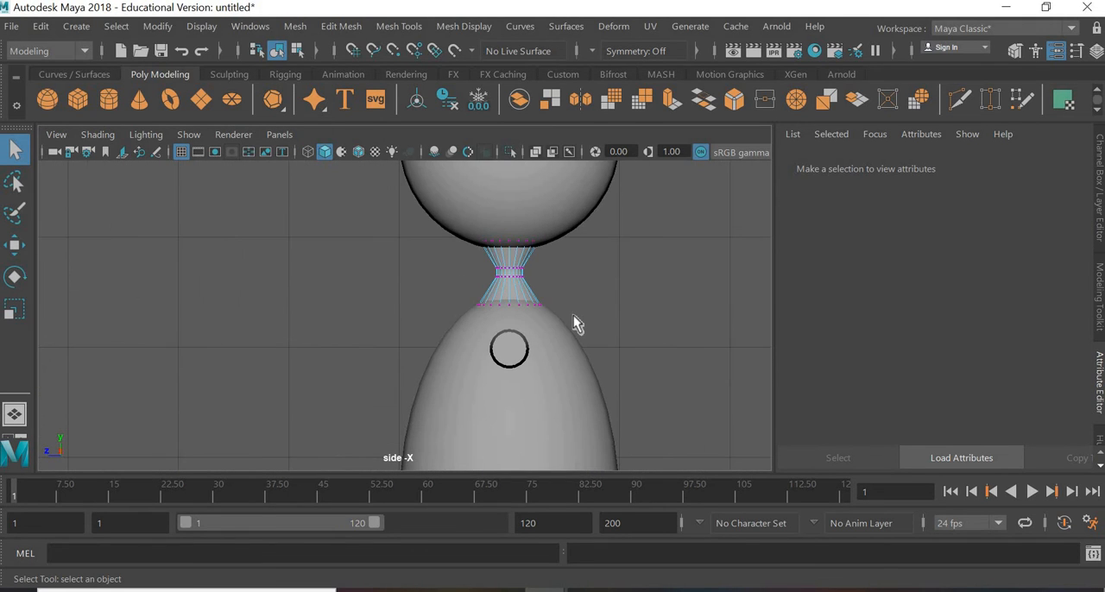
scroll(570, 319, up, 2)
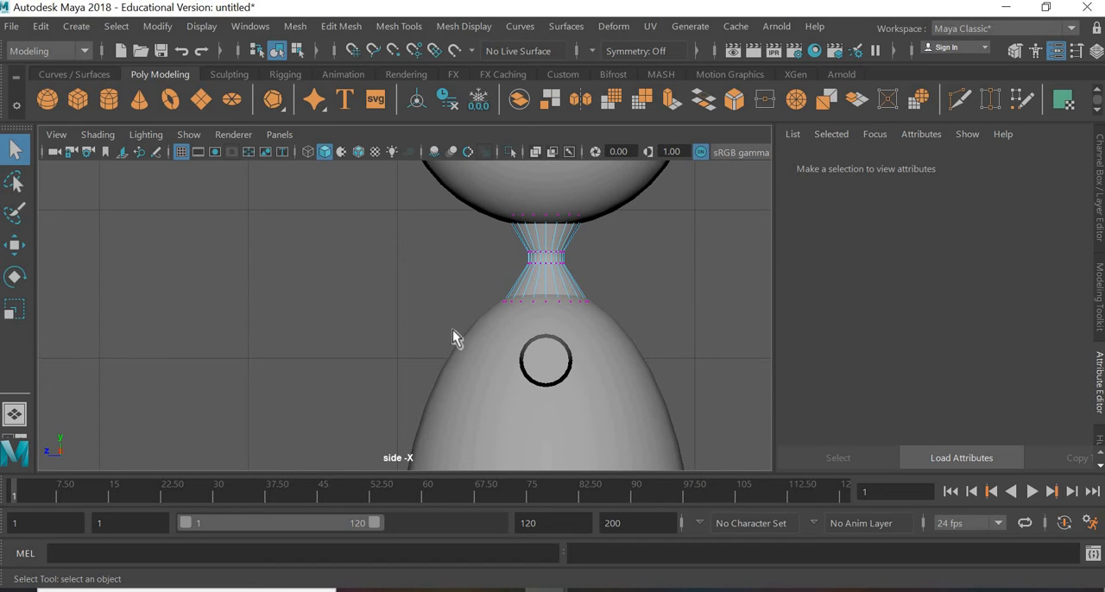
drag(622, 295, 494, 318)
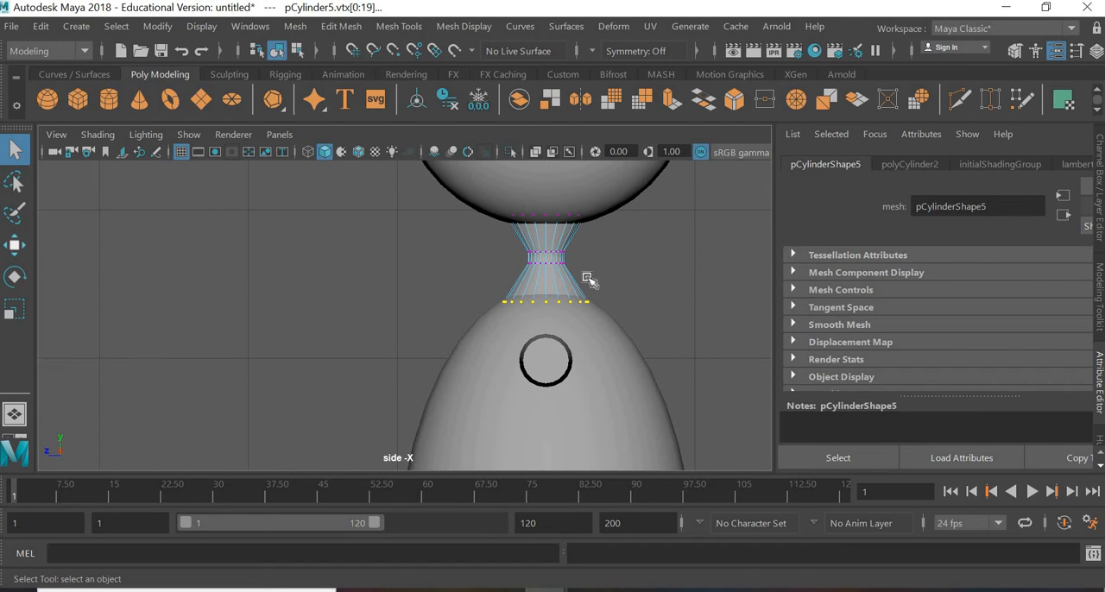
key(w)
drag(516, 278, 540, 264)
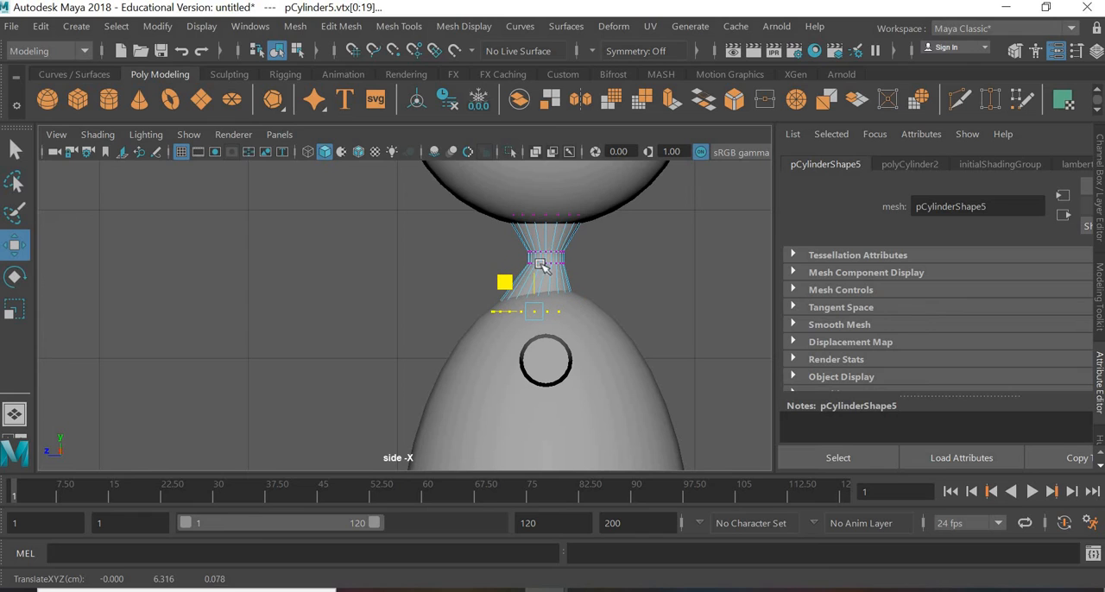
Step: Shift the neck's top vertex ring slightly inside the head, to about Y 6.957, Z -0.004
drag(622, 196, 461, 227)
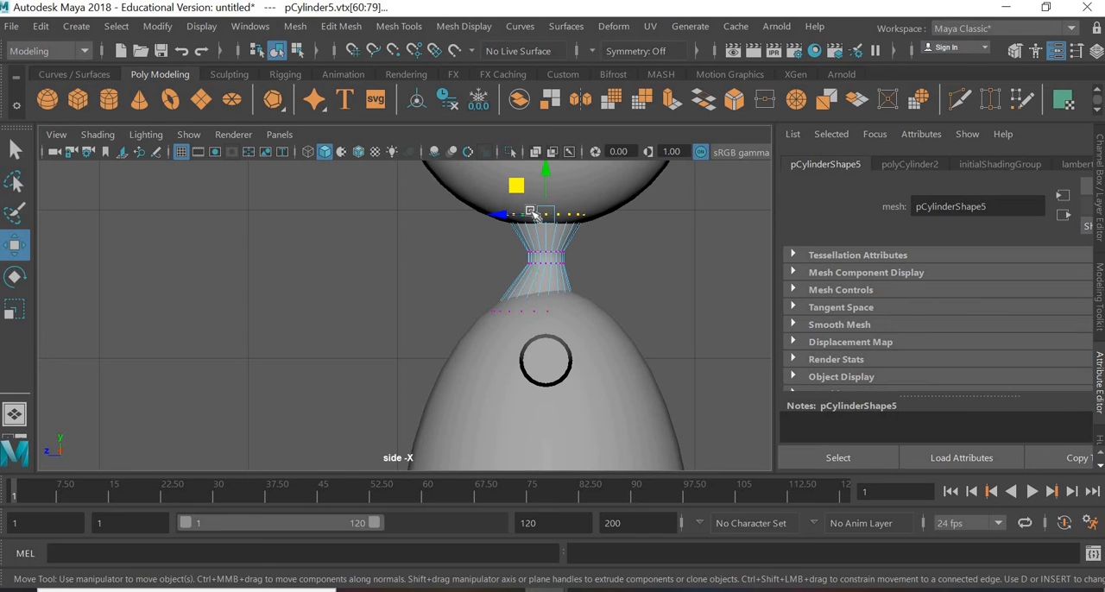
drag(517, 190, 519, 190)
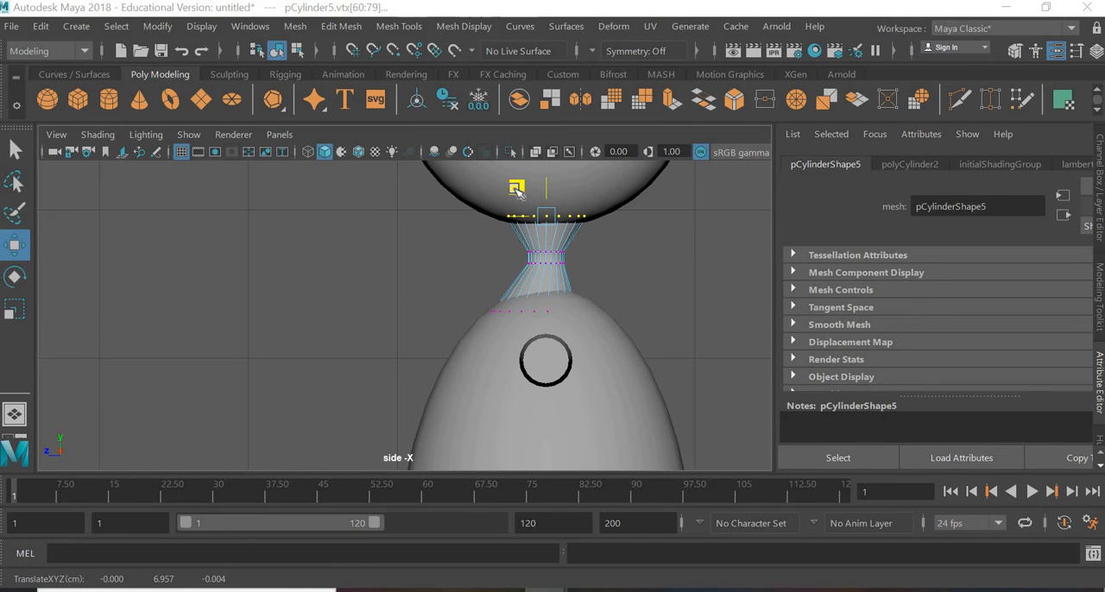
click(647, 303)
scroll(604, 345, down, 5)
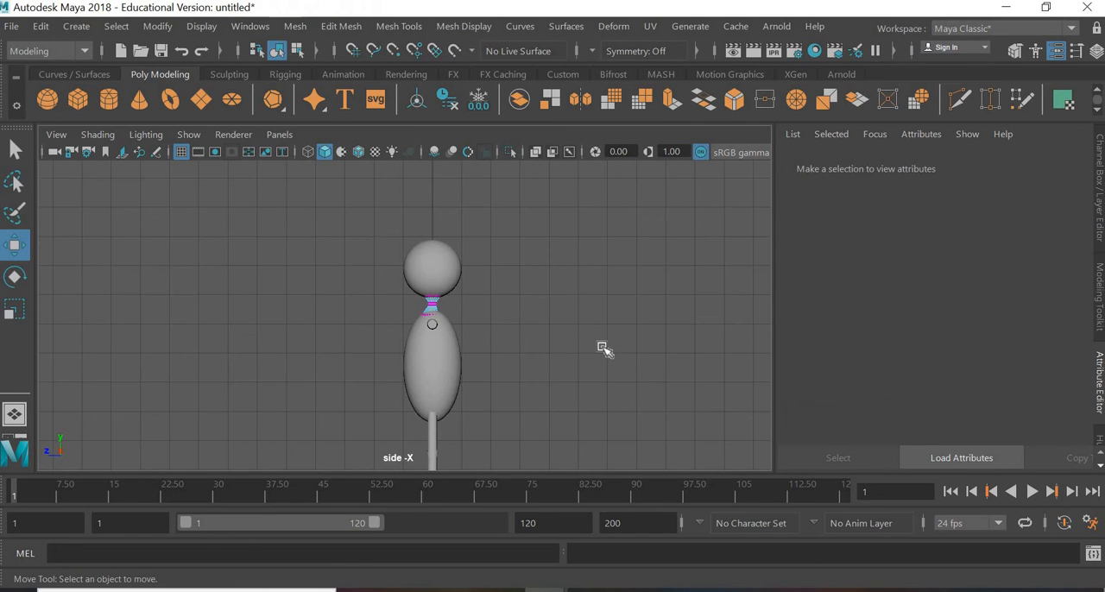
scroll(146, 214, up, 1)
Step: Return the neck to object mode, dismiss the McAfee notification and deselect the neck
click(15, 153)
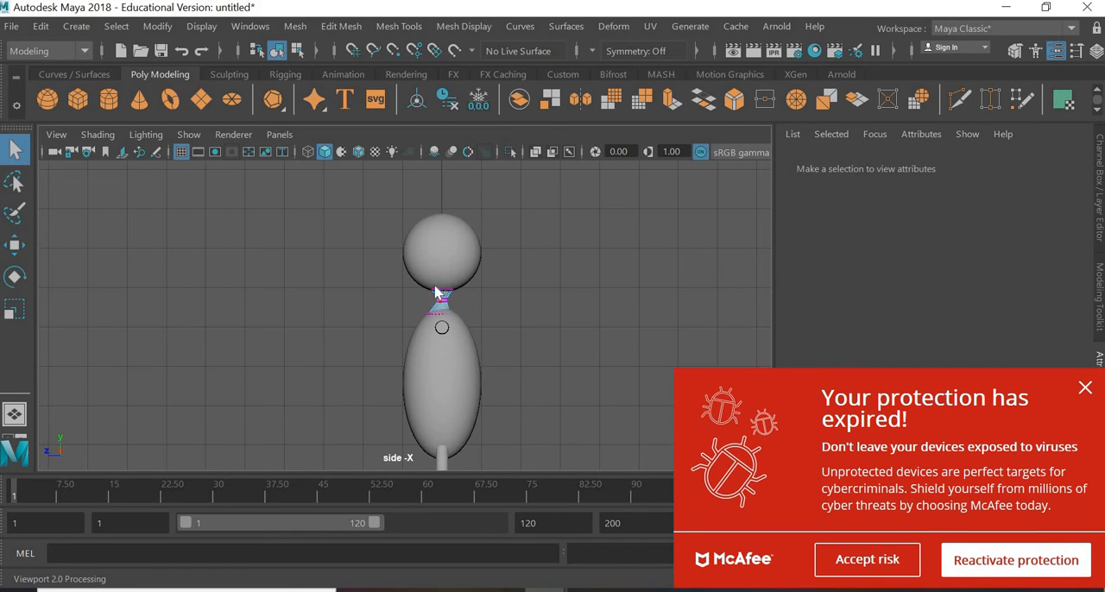
right_drag(436, 294, 546, 92)
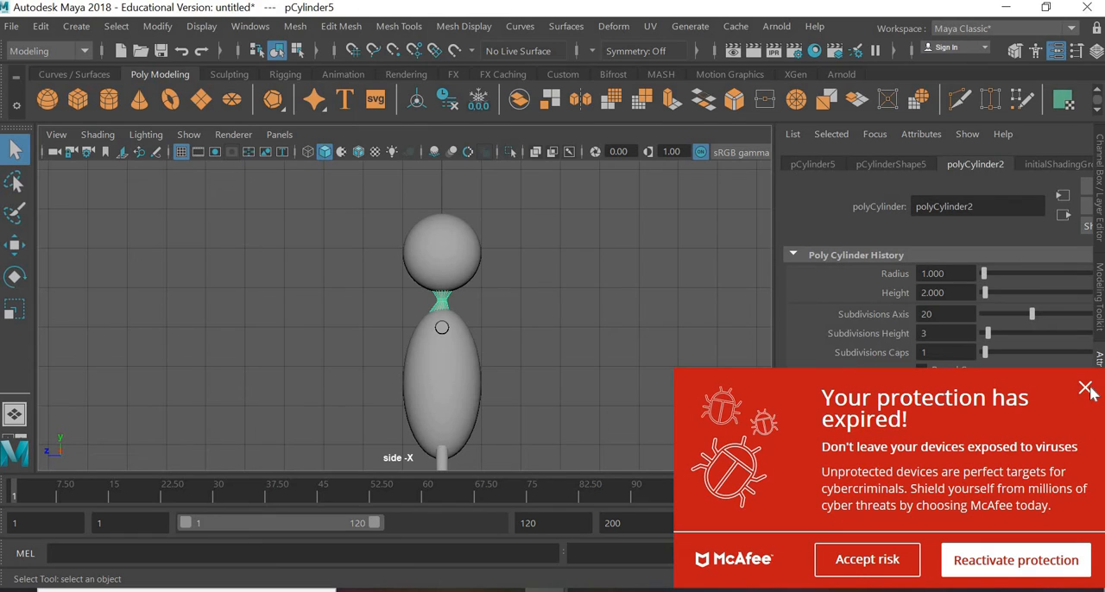
click(1085, 388)
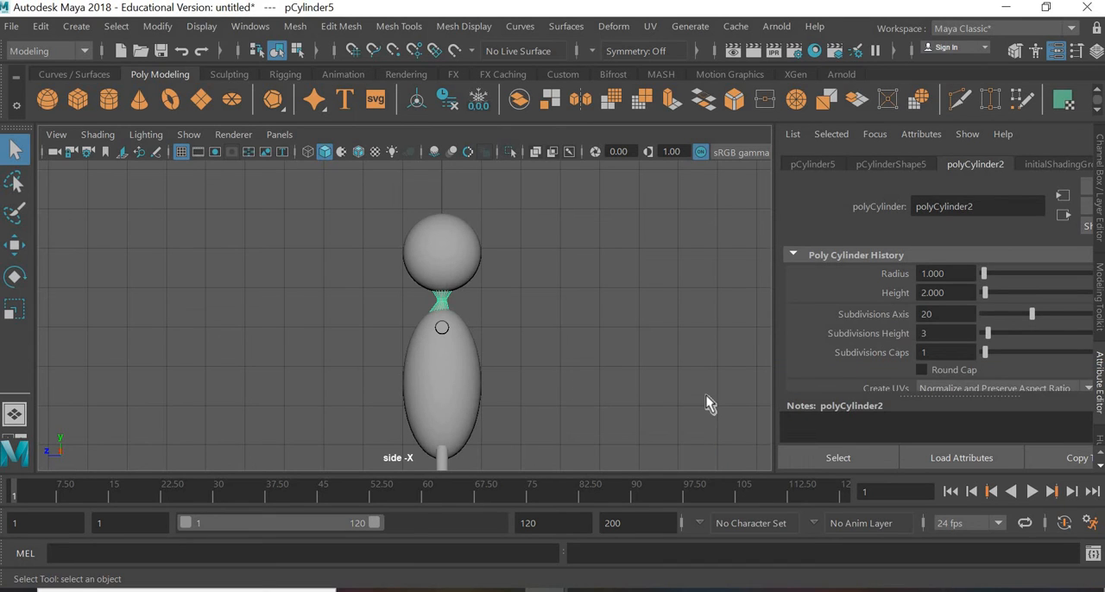
click(706, 404)
Step: In the perspective view, create a polygon cube for a foot and move it sideways to one leg, at about X 0.401
key(space)
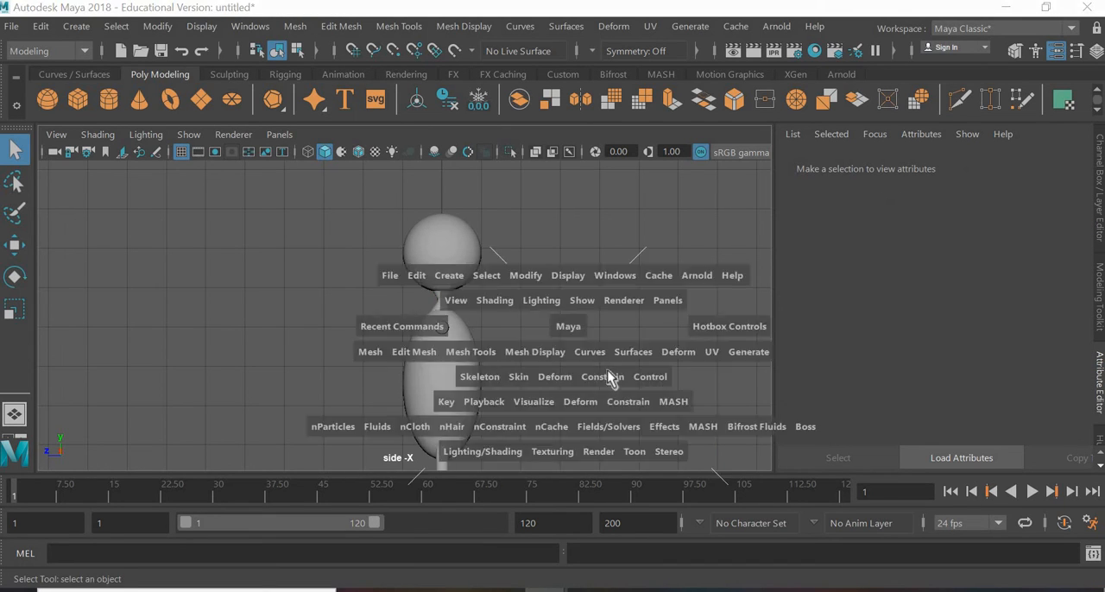
key(space)
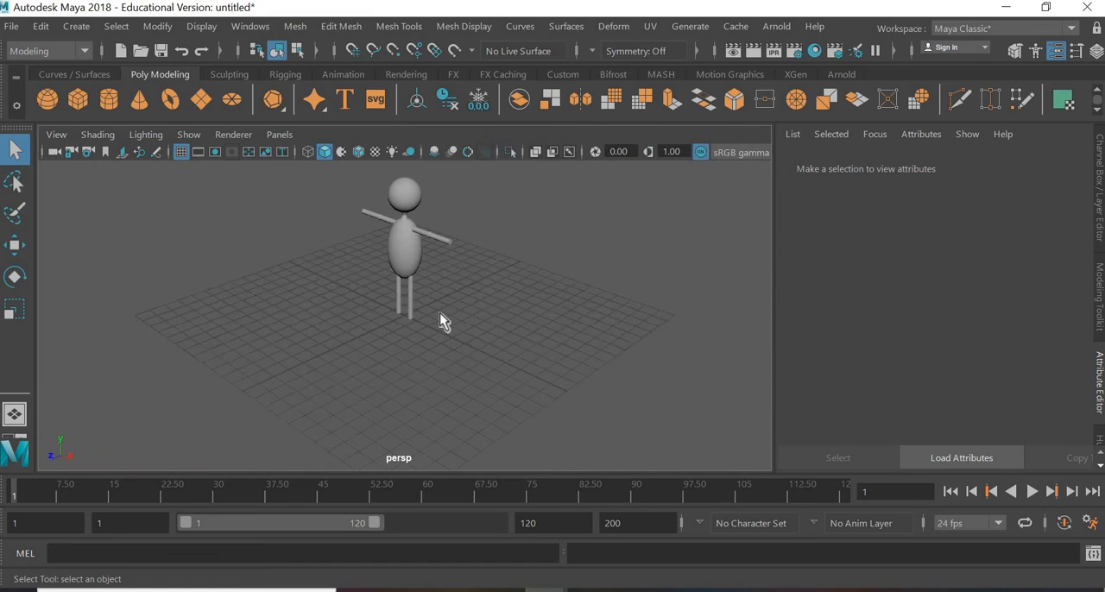
alt+drag(462, 304, 446, 276)
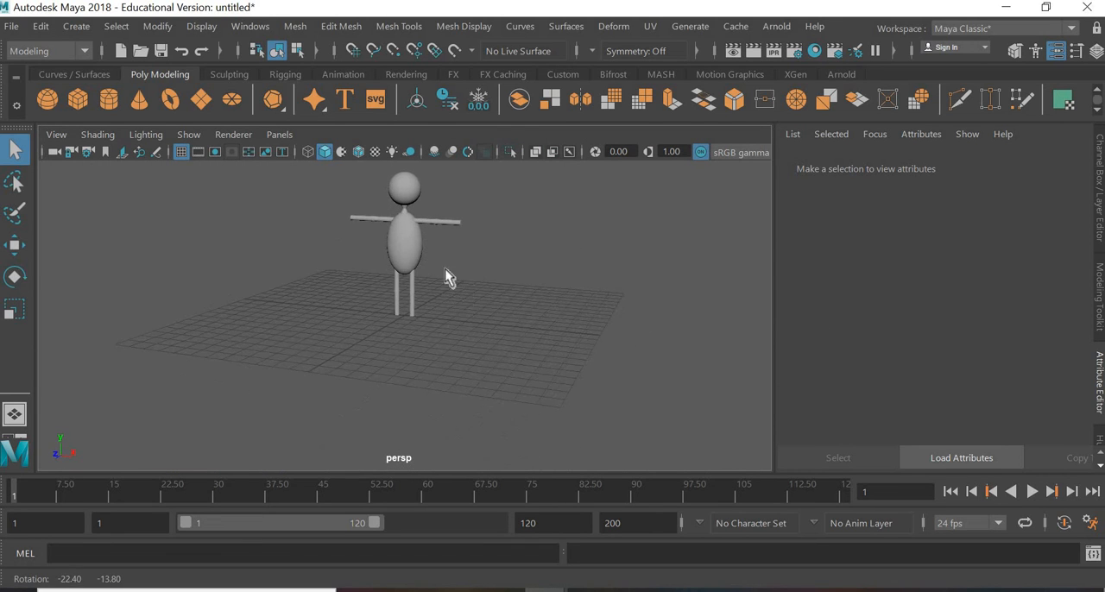
alt+right_drag(433, 262, 488, 321)
alt+middle_drag(495, 342, 494, 328)
alt+drag(494, 328, 482, 358)
click(80, 102)
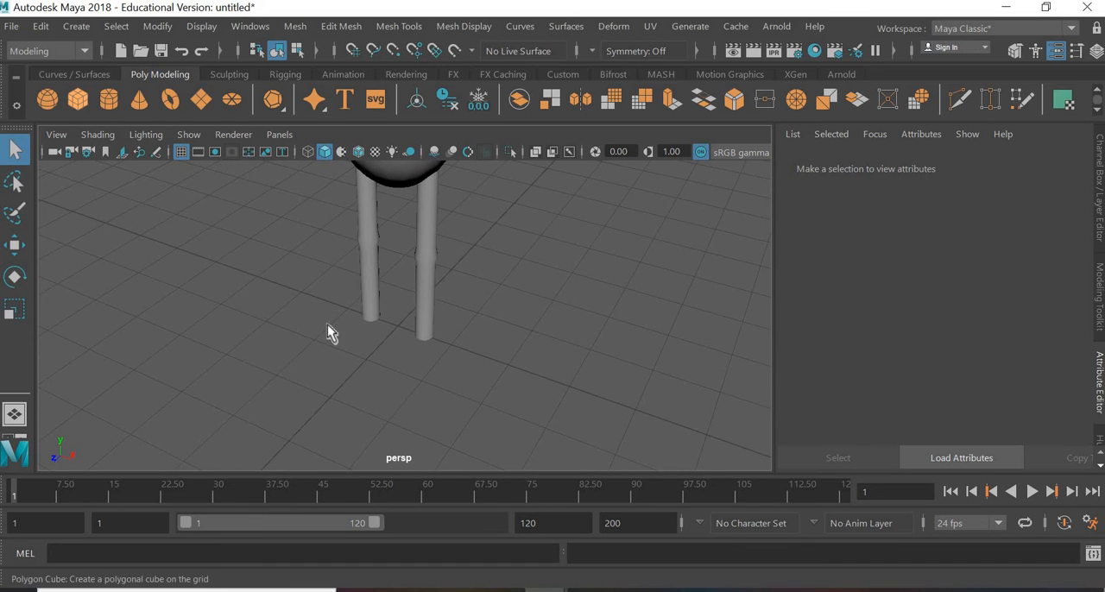
click(457, 407)
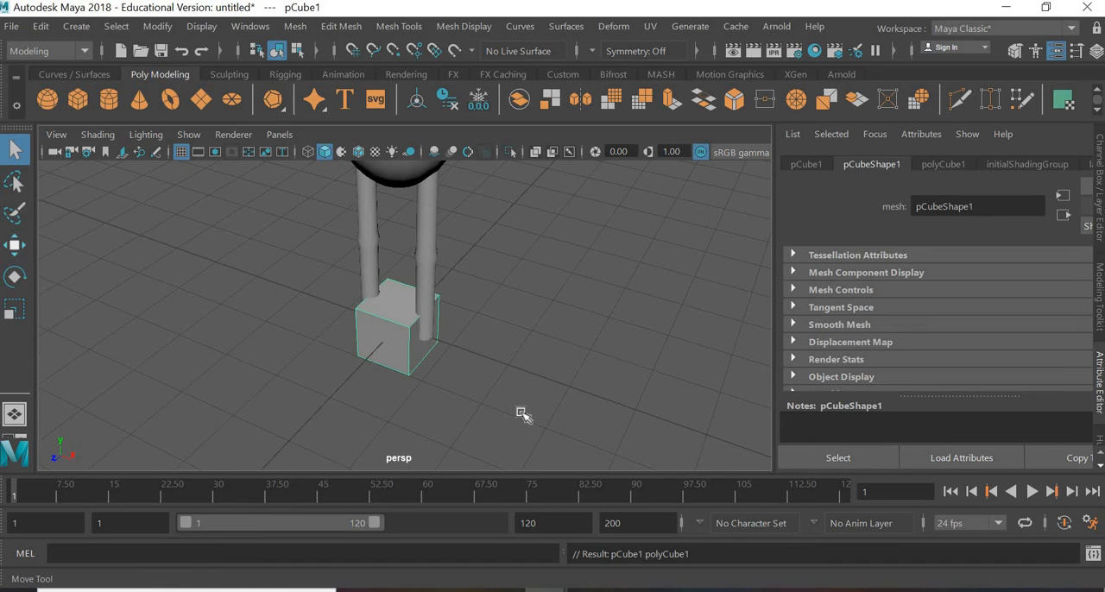
key(w)
scroll(449, 371, up, 3)
drag(434, 352, 483, 372)
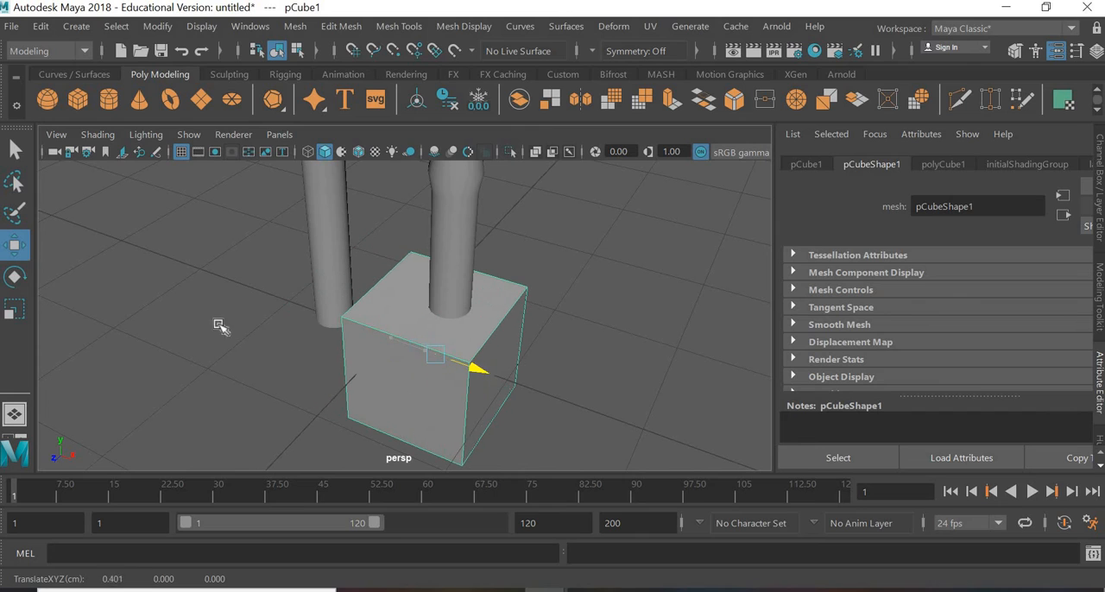
Step: Scale the foot cube into a long, flat block and move it forward so its heel sits under the leg
key(r)
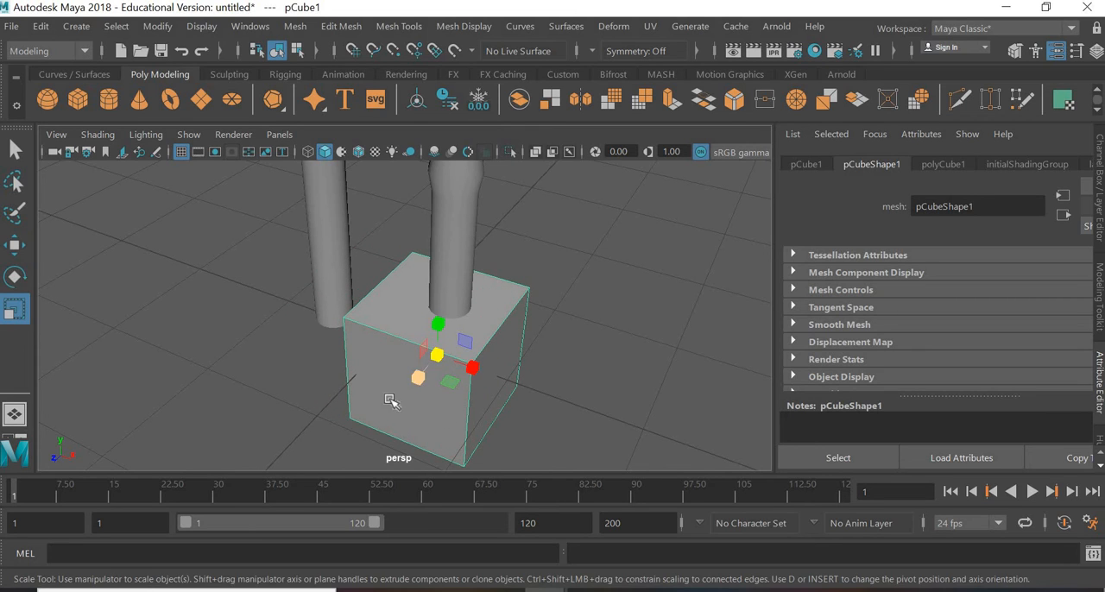
drag(418, 377, 380, 363)
key(w)
alt+drag(496, 386, 563, 359)
alt+drag(513, 422, 699, 417)
Step: In the front view, centre the foot block on the leg's width and adjust its vertical position at the leg's lower end
key(space)
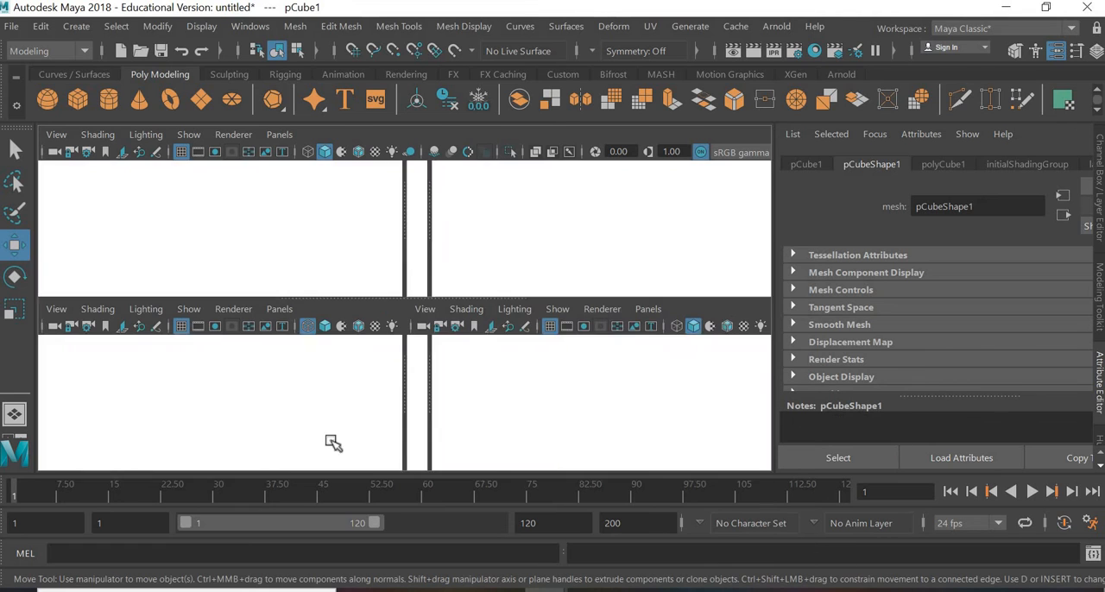
key(space)
scroll(439, 306, down, 5)
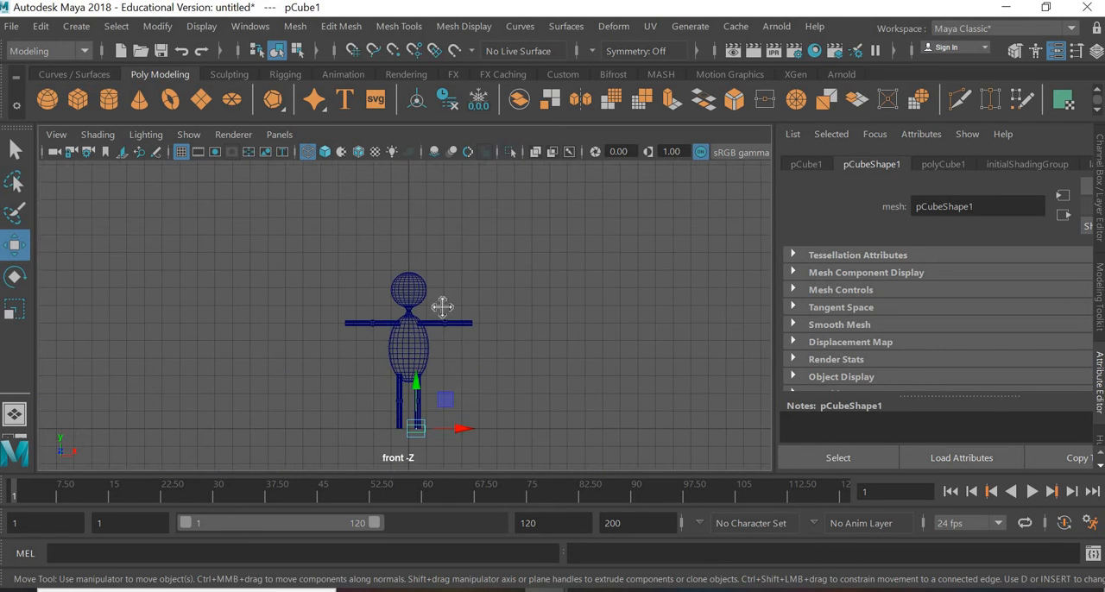
scroll(447, 350, up, 4)
scroll(589, 376, up, 8)
alt+middle_drag(582, 394, 369, 328)
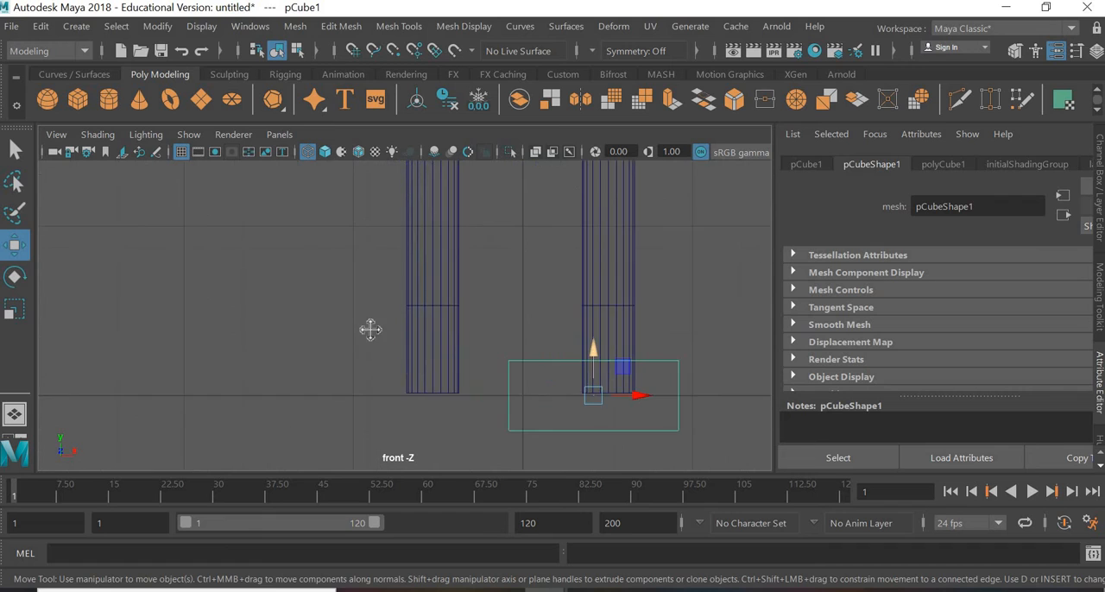
scroll(390, 332, up, 3)
drag(423, 344, 452, 341)
drag(392, 279, 390, 316)
Step: In the perspective view, select the foot block's heel vertices and scale them to make the heel narrower than the toe end
key(space)
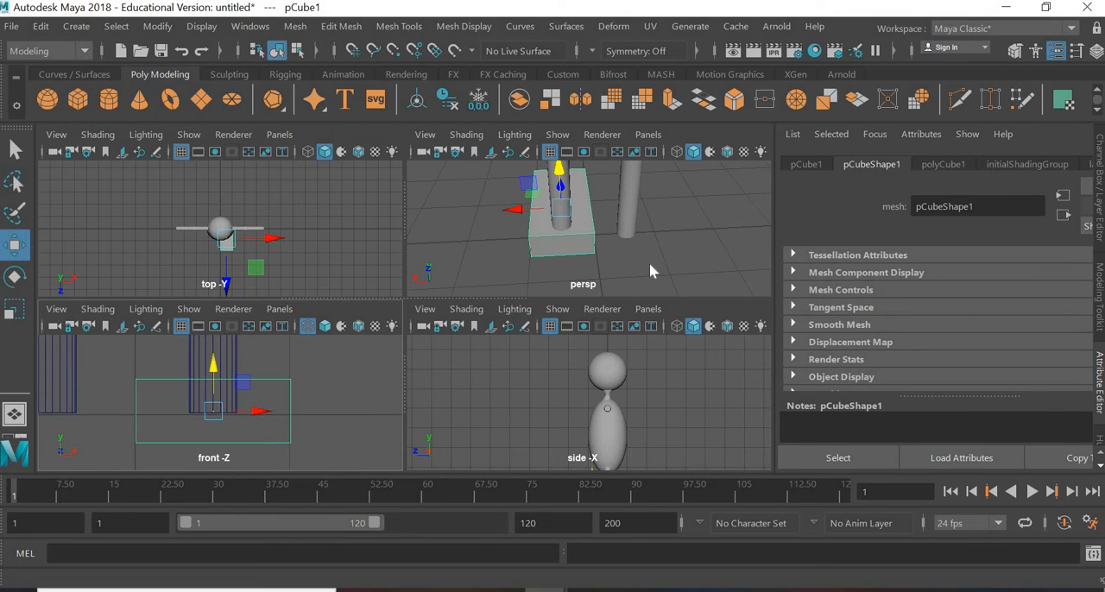
key(space)
alt+drag(372, 379, 398, 351)
right_drag(400, 273, 362, 273)
drag(416, 402, 285, 292)
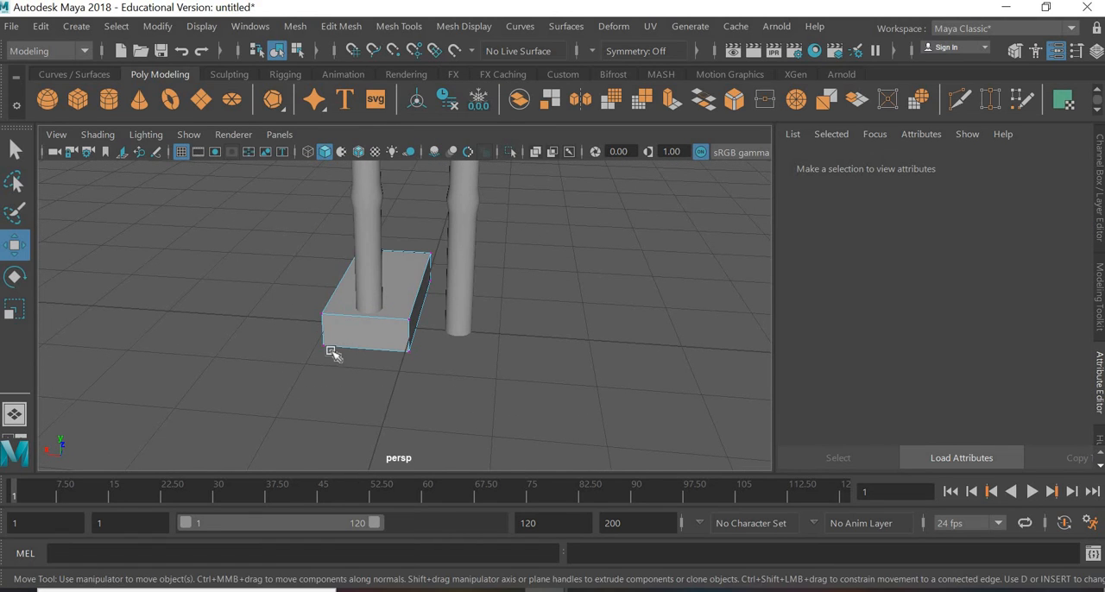
mouse_move(343, 340)
mouse_down()
mouse_move(331, 333)
mouse_move(322, 352)
mouse_move(333, 330)
mouse_move(347, 332)
mouse_up()
key(ctrl+z)
key(r)
alt+drag(345, 391, 344, 344)
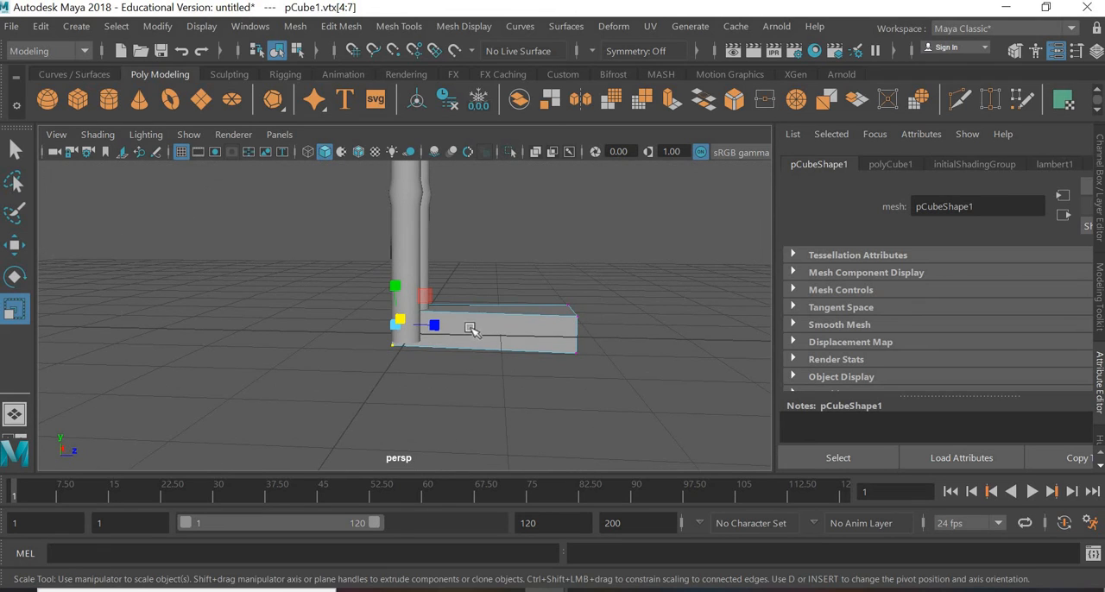
Step: In edge mode, select the foot's lengthwise edges and connect them to add an edge loop across its middle
right_drag(469, 328, 470, 67)
click(492, 275)
drag(479, 406, 506, 380)
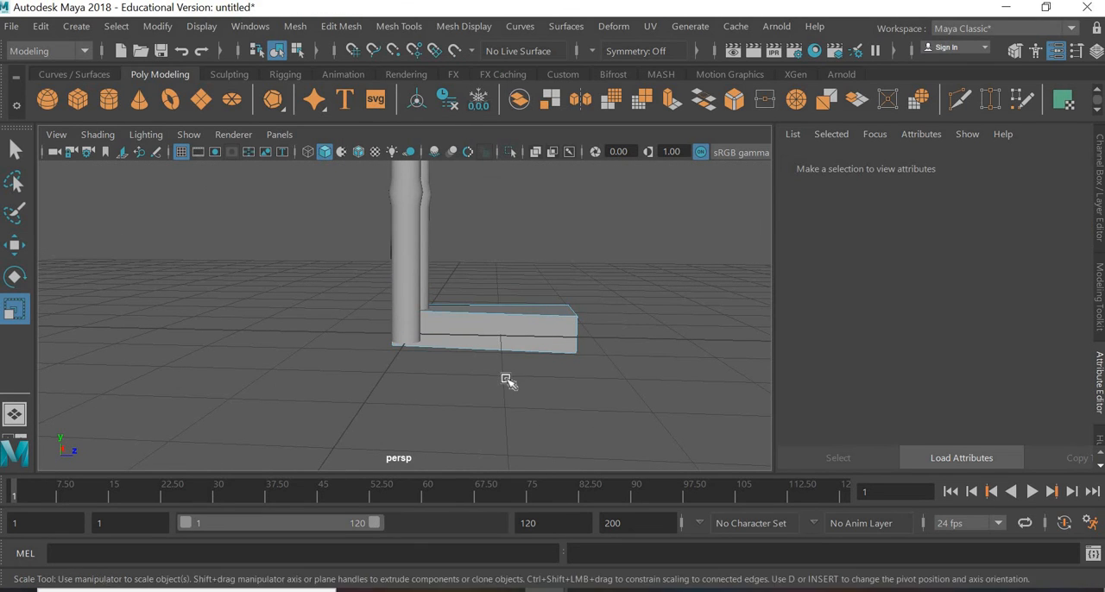
scroll(455, 288, up, 2)
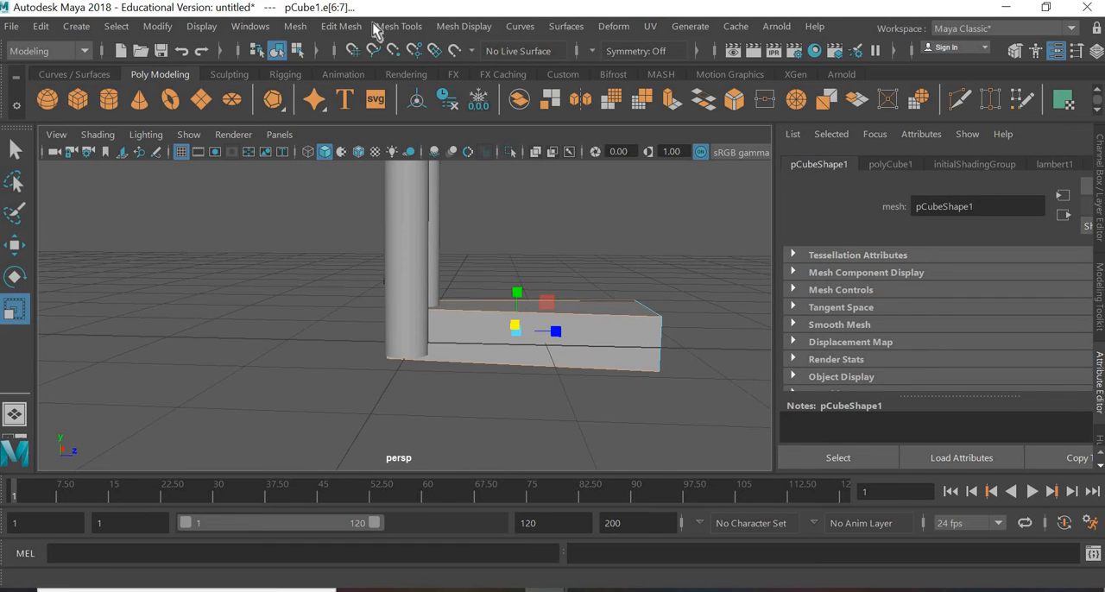
click(343, 26)
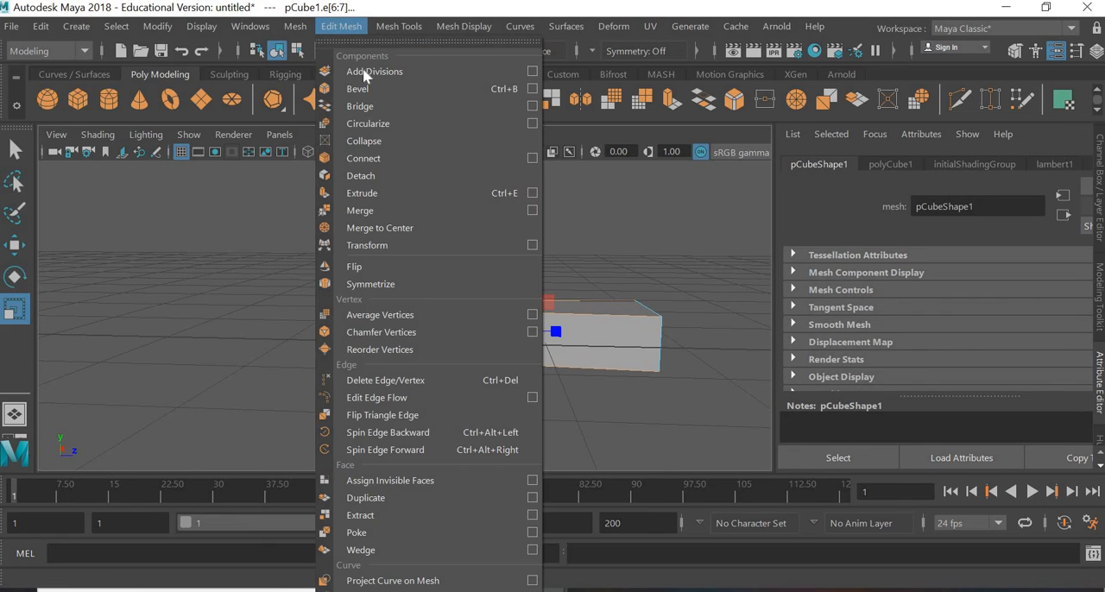
click(363, 159)
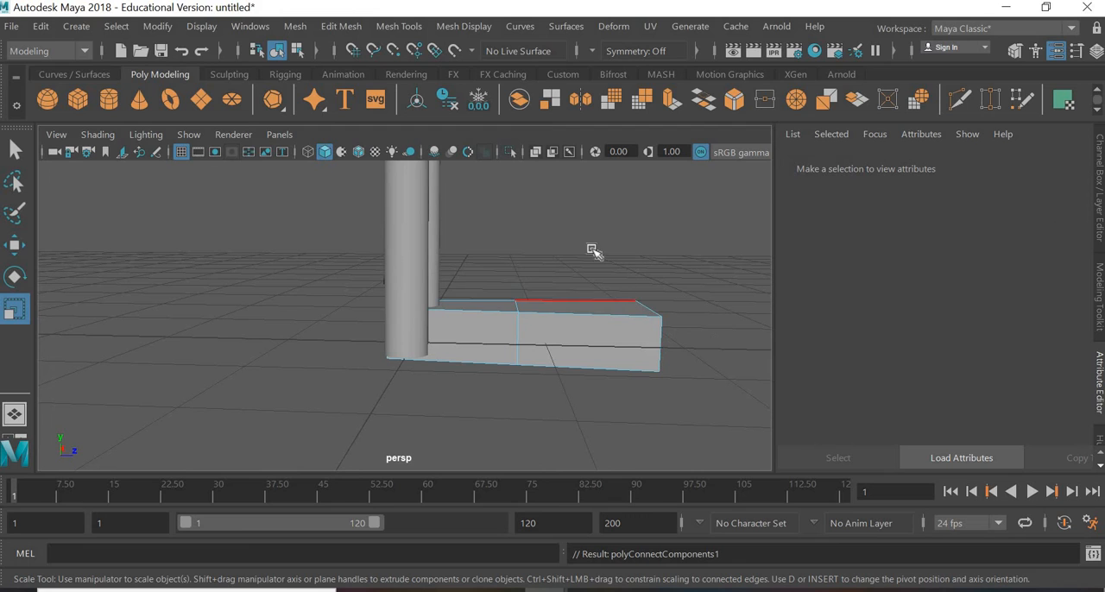
Step: Select the lengthwise edges of the foot's front half and connect them to add a second crosswise edge loop
drag(577, 252, 545, 390)
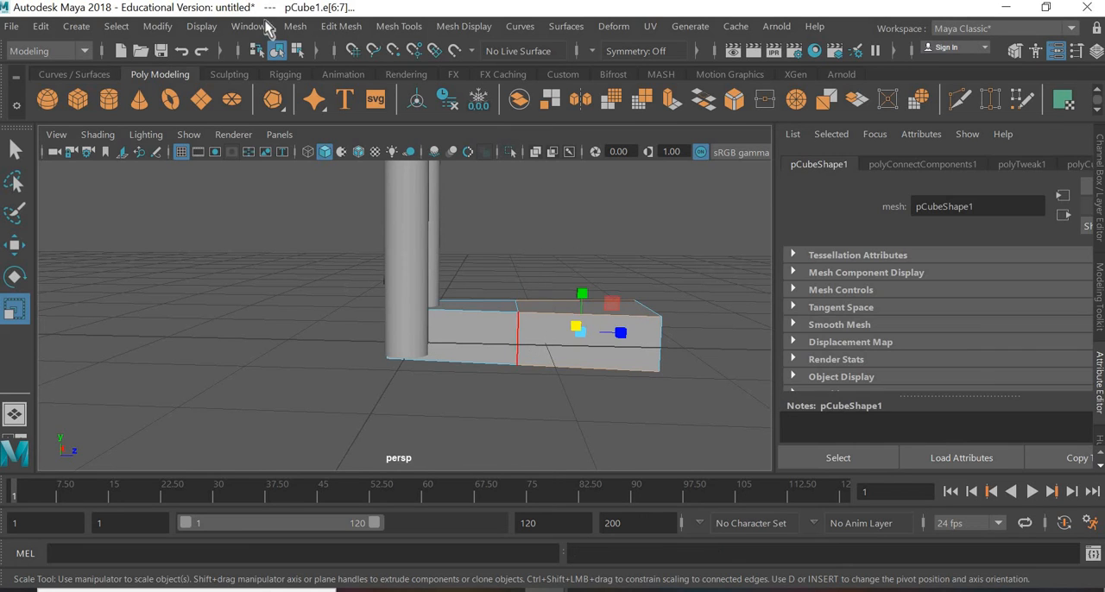
click(346, 26)
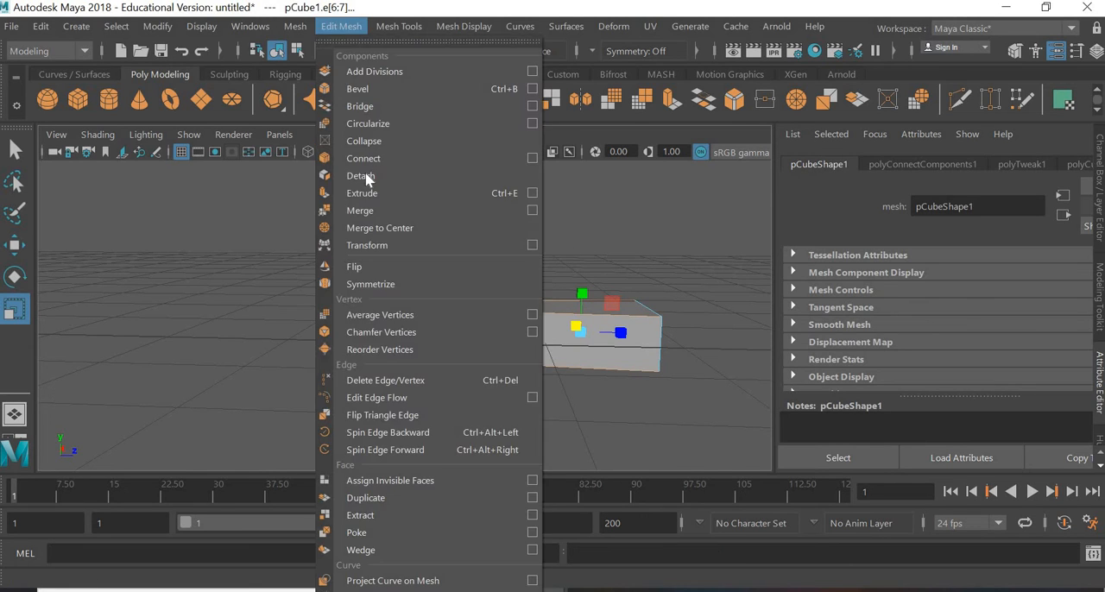
click(363, 157)
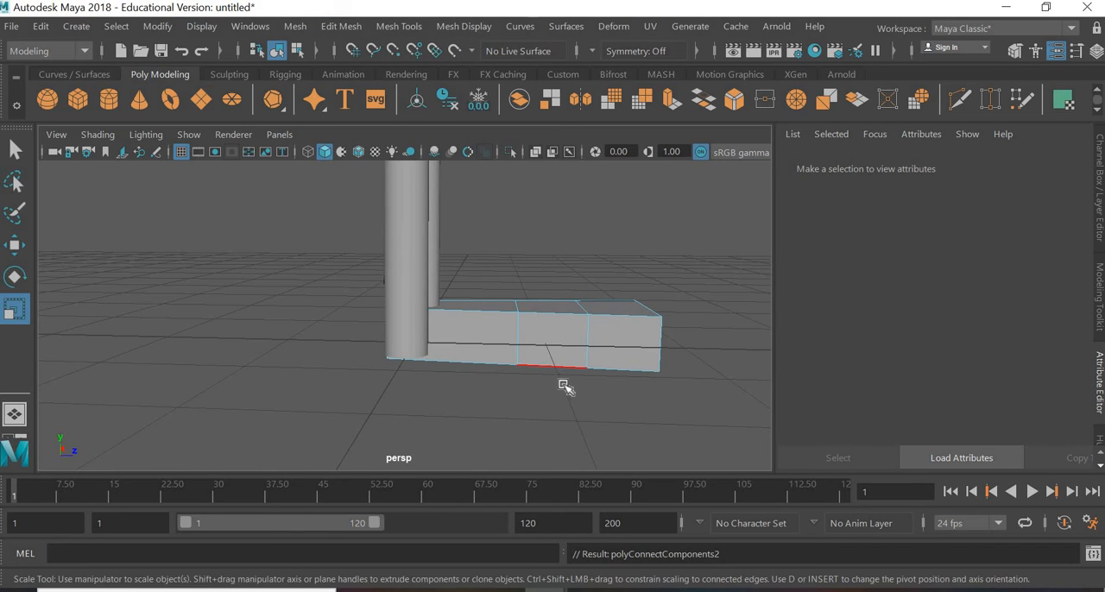
alt+drag(629, 459, 634, 441)
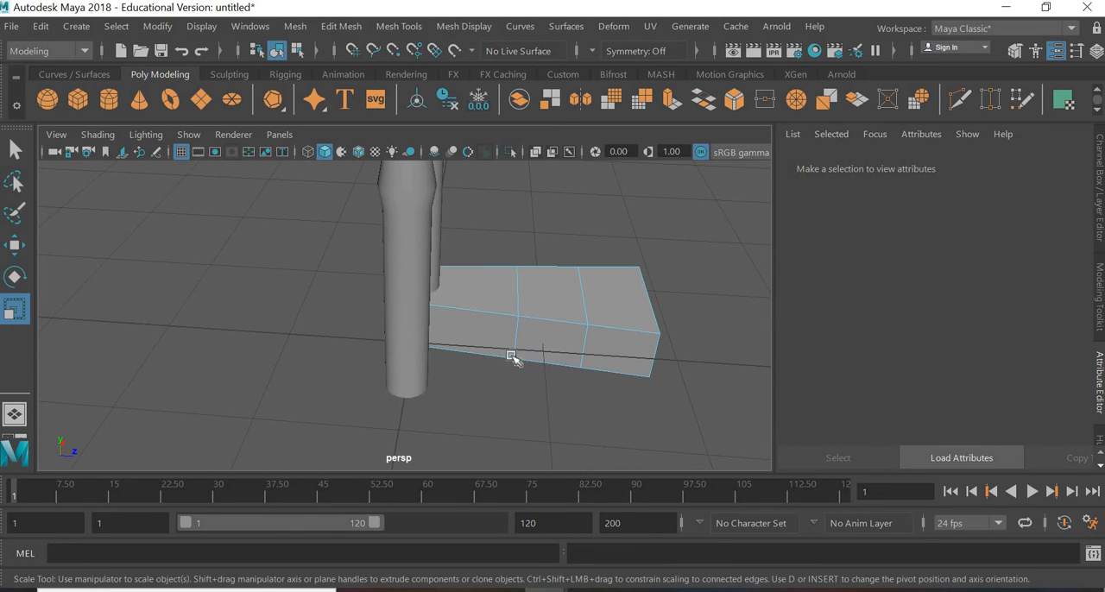
Step: In face mode, select the top face of the foot's heel section beneath the leg and extrude it upward
right_drag(487, 268, 480, 297)
click(480, 297)
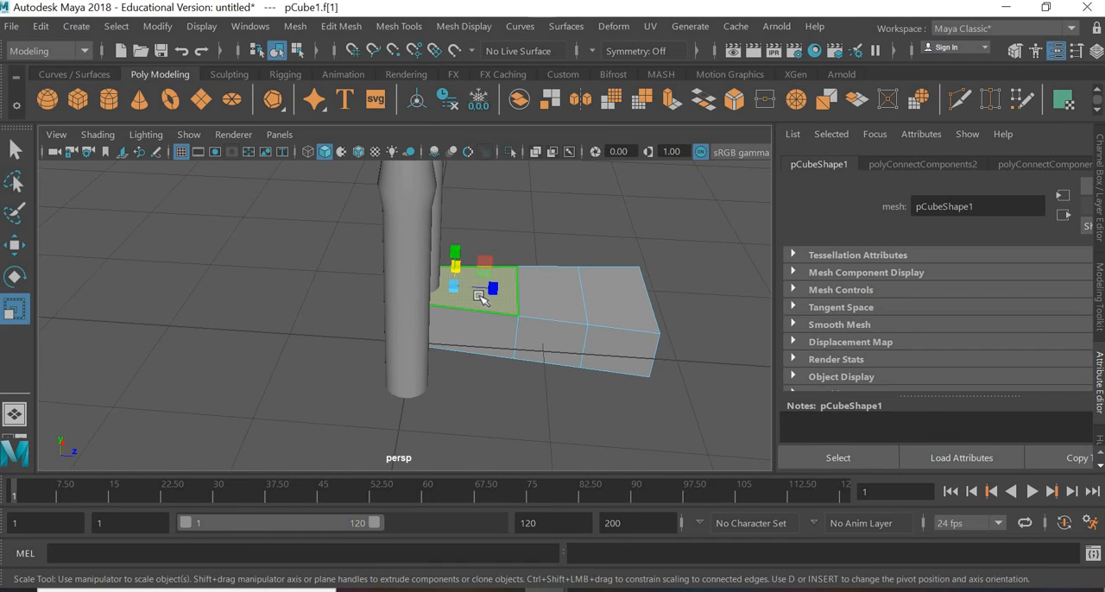
scroll(449, 298, up, 6)
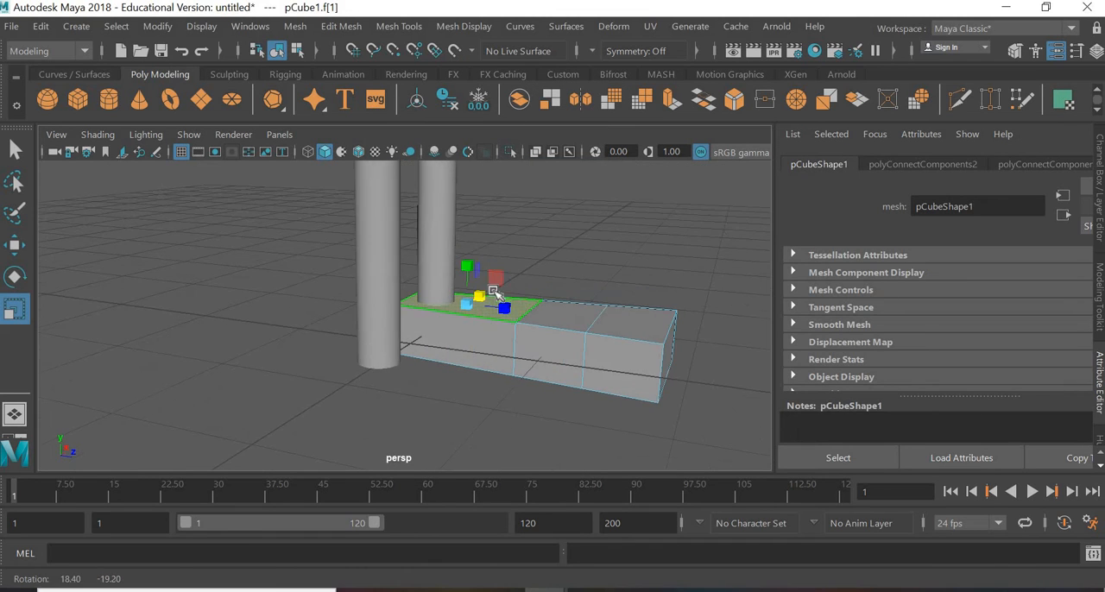
key(w)
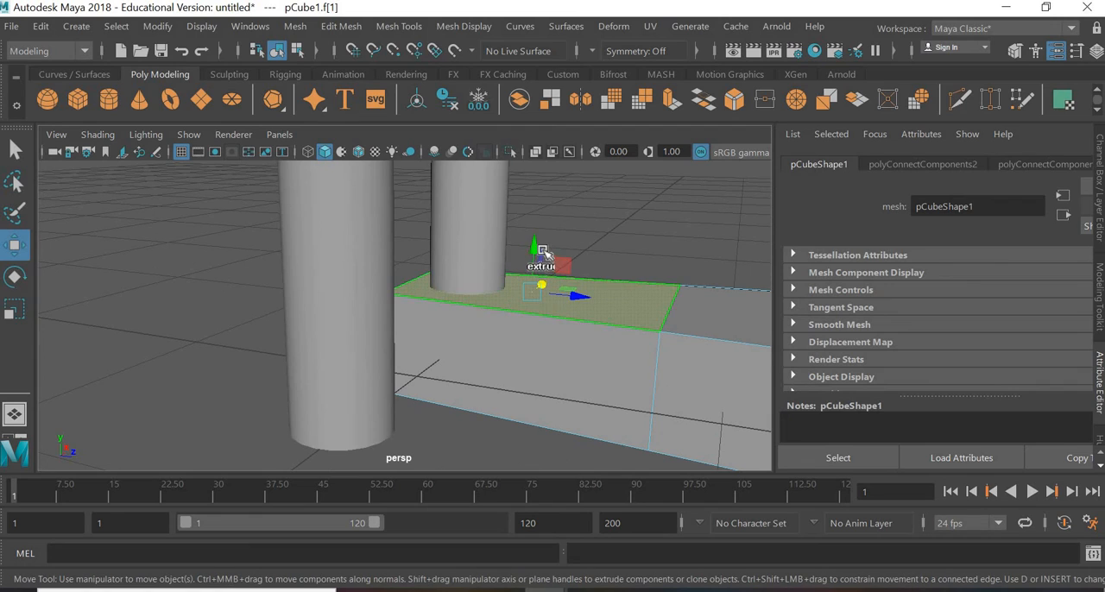
shift+drag(537, 251, 546, 198)
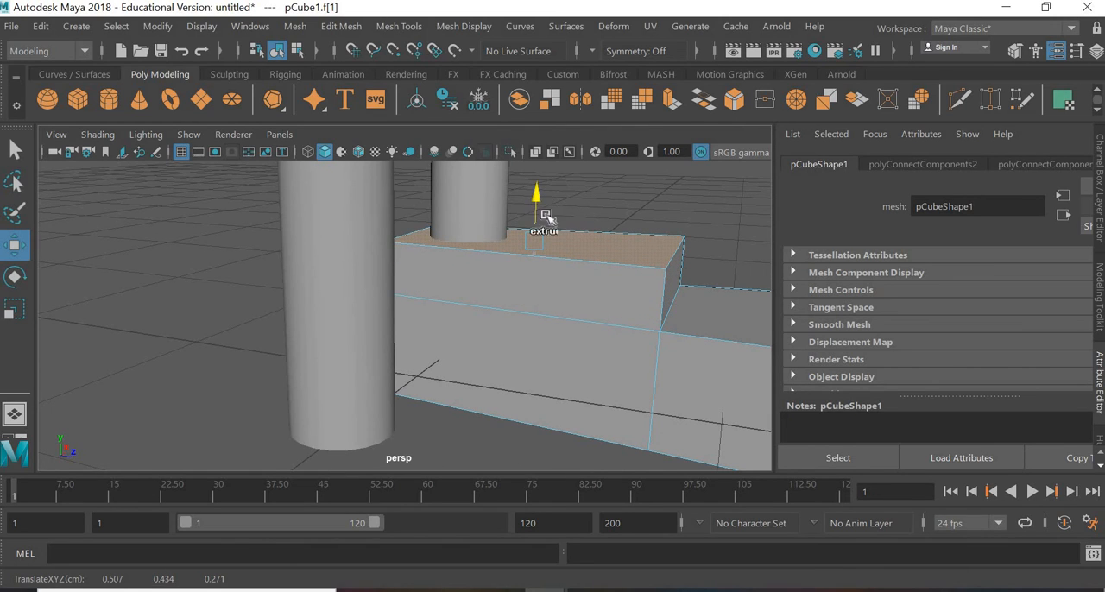
alt+drag(590, 340, 579, 323)
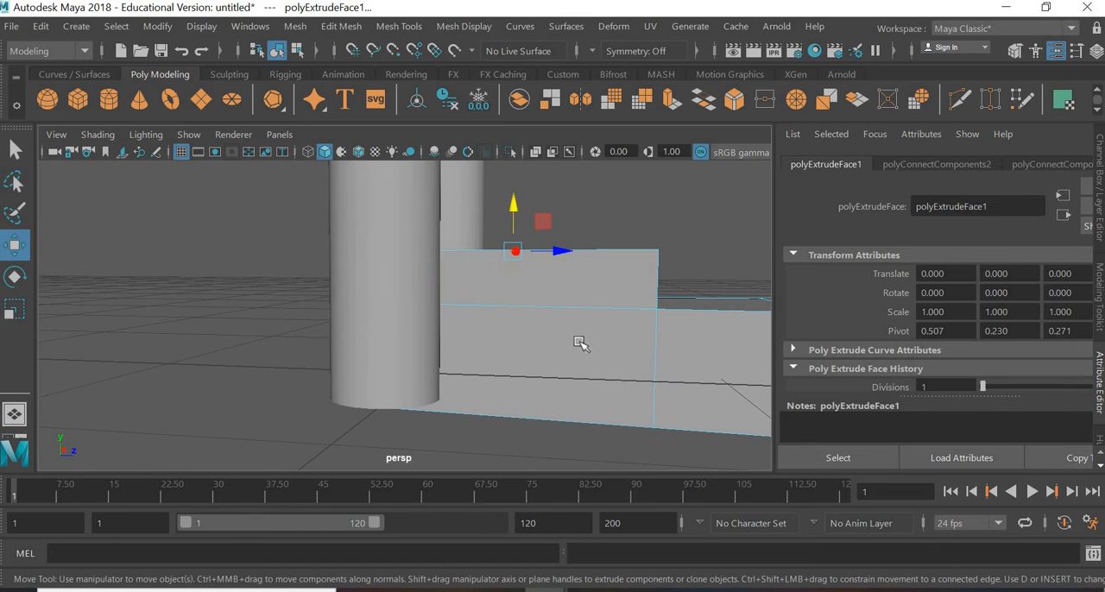
alt+right_drag(579, 344, 522, 350)
alt+drag(523, 349, 516, 345)
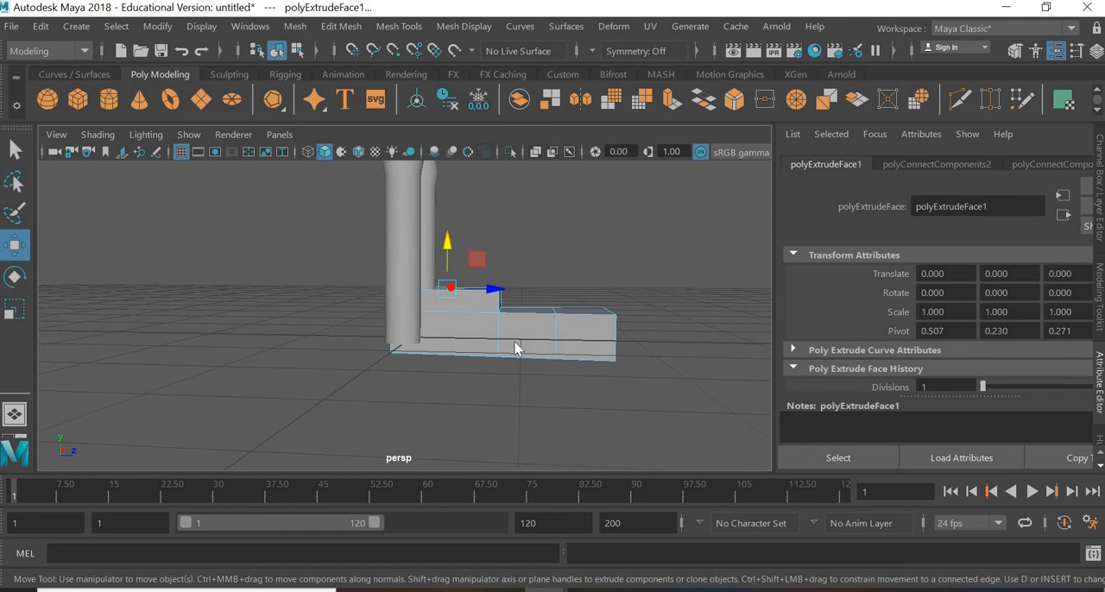
Step: In vertex mode, select the column of vertices at the raised heel section's front and move them back toward the leg
right_drag(514, 343, 421, 121)
drag(479, 251, 518, 421)
drag(525, 357, 524, 357)
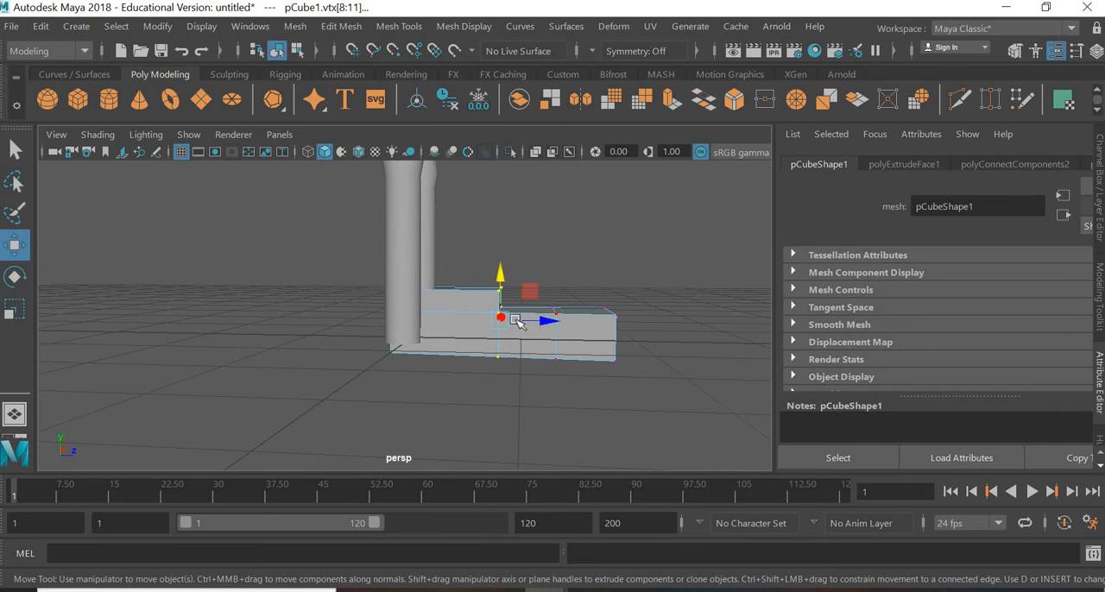
drag(517, 319, 498, 319)
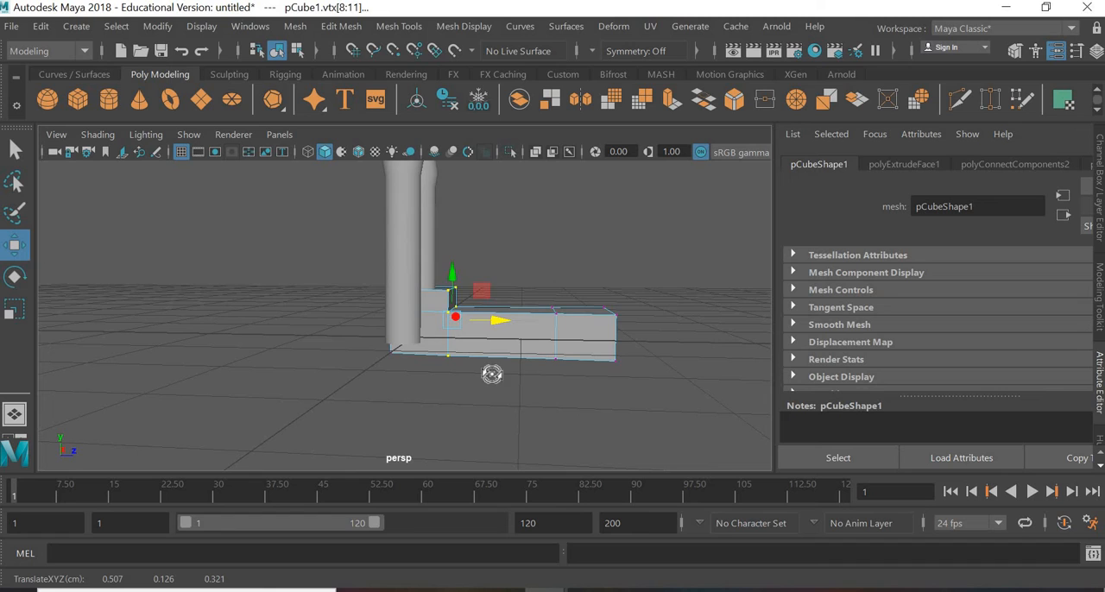
alt+drag(493, 373, 490, 309)
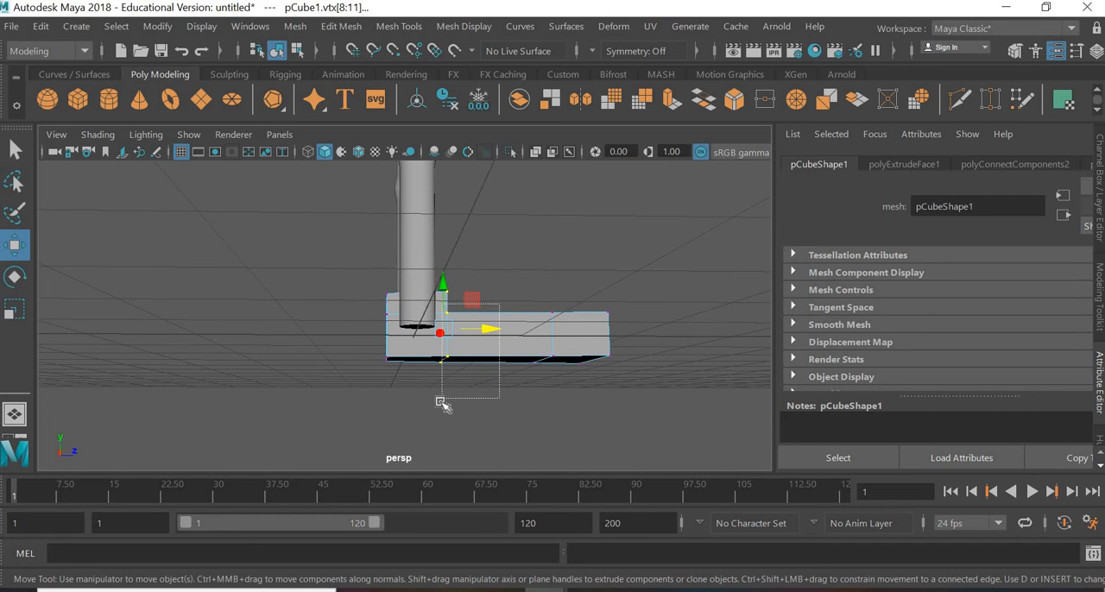
Step: Move that column's lower vertices forward, then pull the stray top vertex back to slope the raised section's front
drag(440, 402, 442, 399)
drag(489, 332, 497, 428)
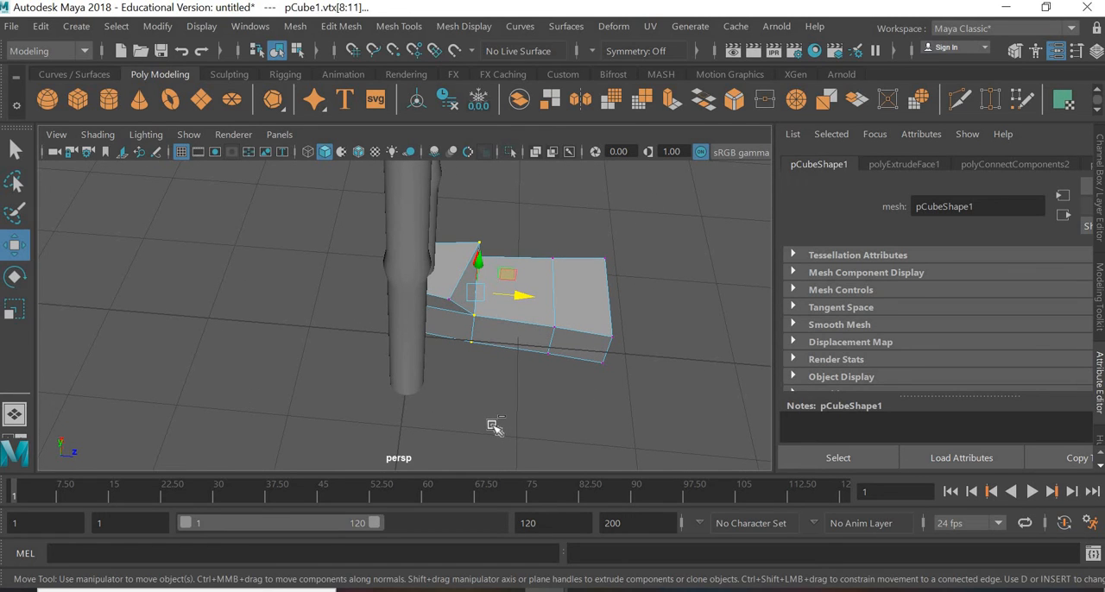
click(518, 244)
click(479, 242)
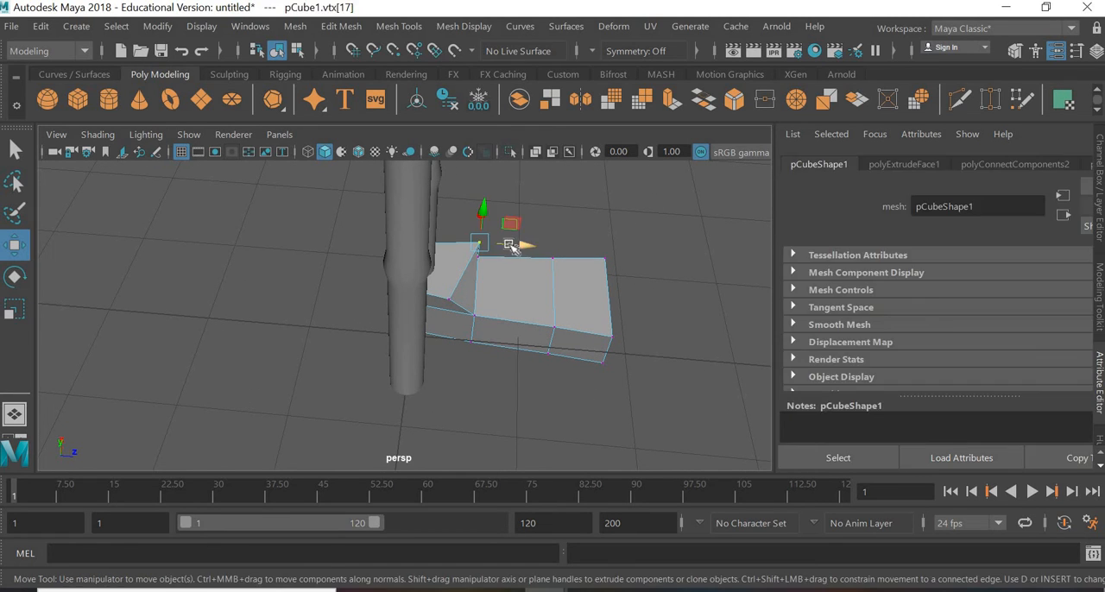
drag(511, 244, 495, 242)
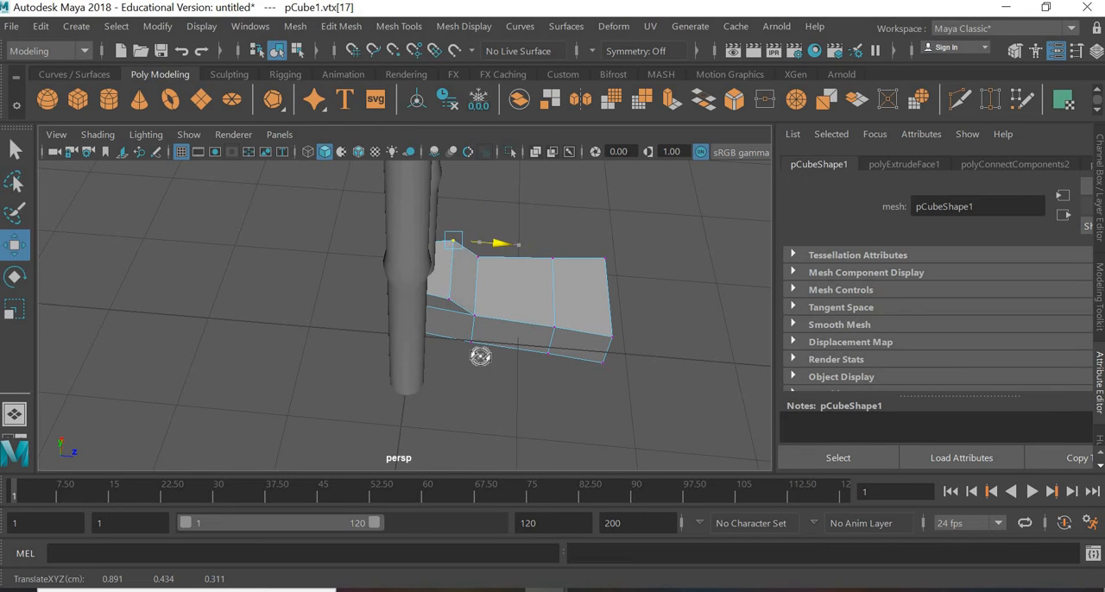
alt+drag(480, 357, 492, 259)
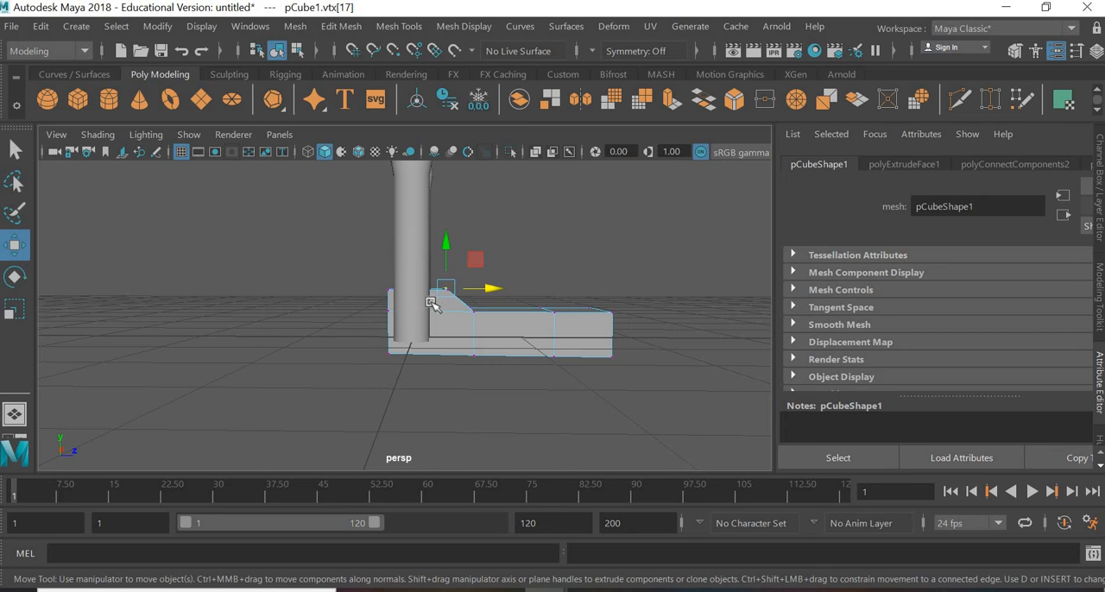
Step: Select both front top vertices of the raised heel section and scale them closer together across the foot's width
drag(430, 302, 521, 242)
alt+drag(427, 355, 102, 278)
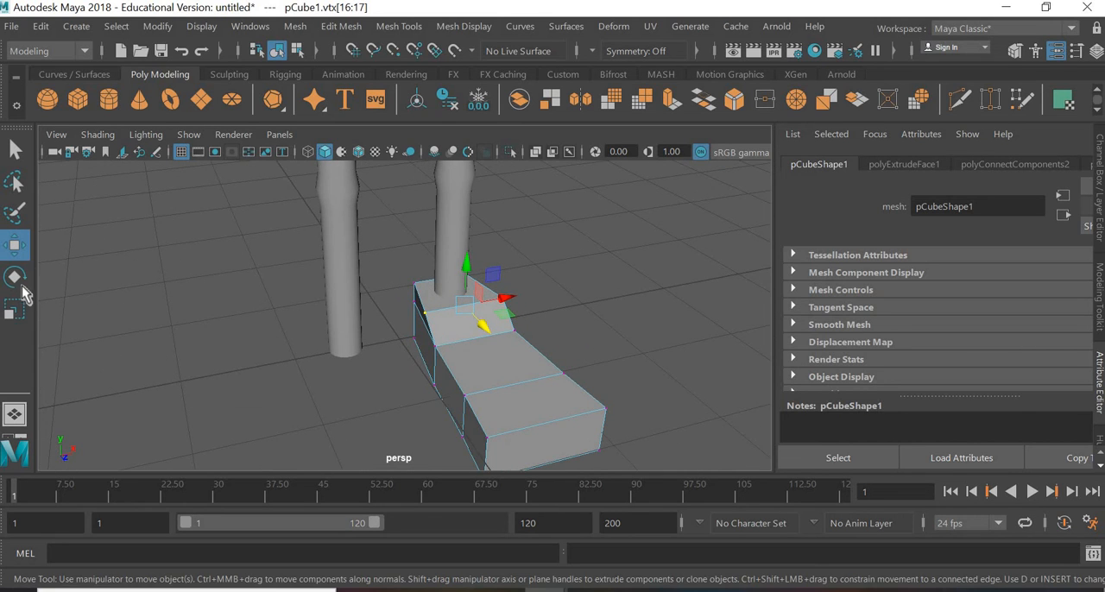
click(20, 309)
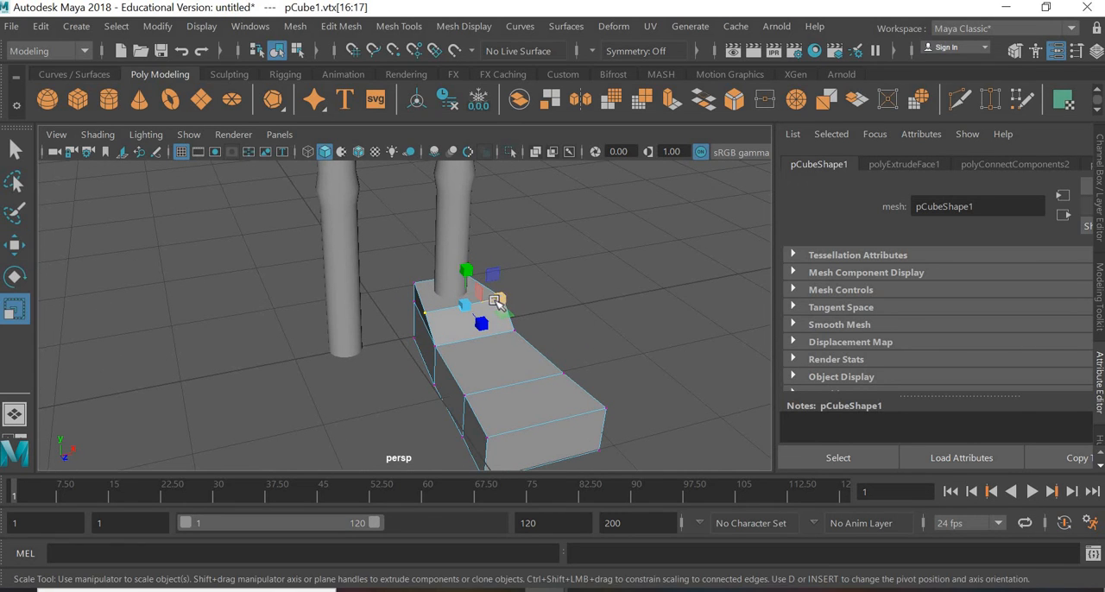
drag(498, 300, 491, 303)
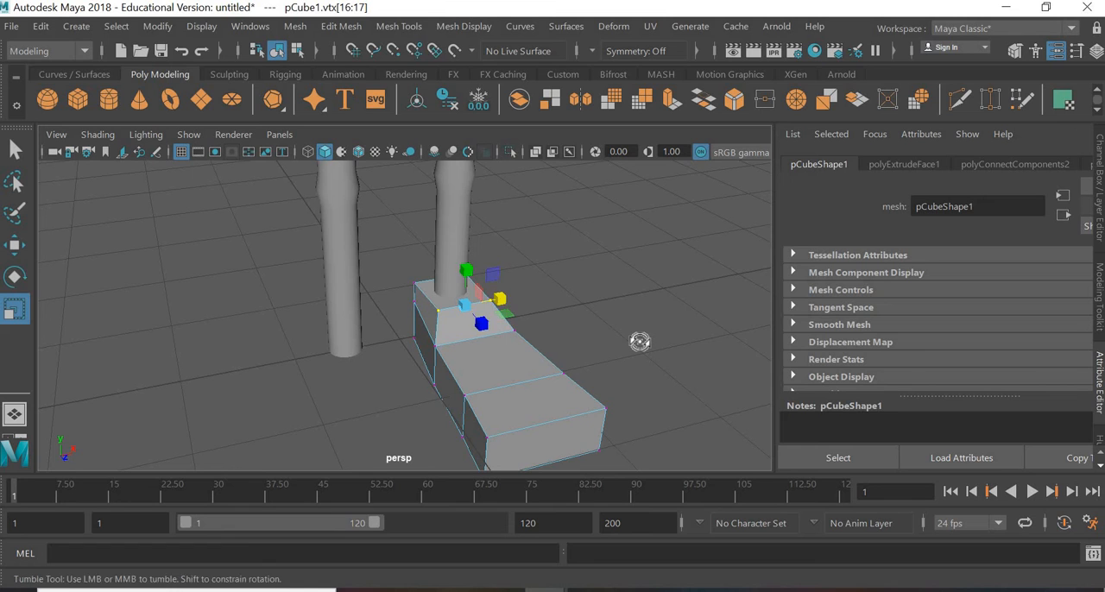
alt+drag(639, 343, 604, 337)
Step: In face mode, select all three underside faces of the foot and extrude them slightly downward as a sole
right_drag(588, 226, 594, 361)
click(593, 362)
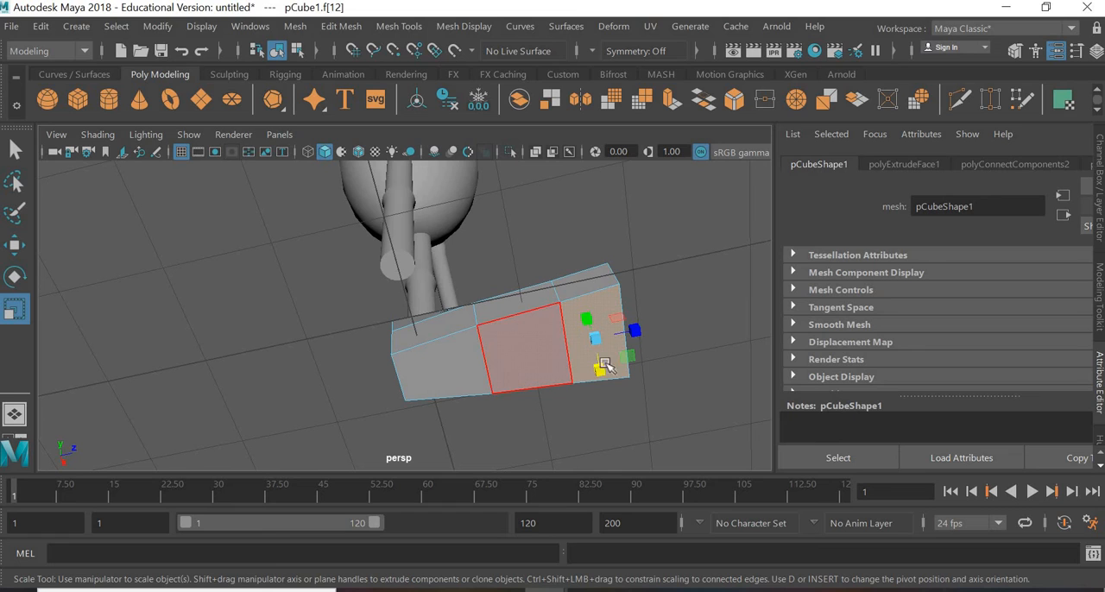
alt+drag(587, 406, 580, 333)
key(w)
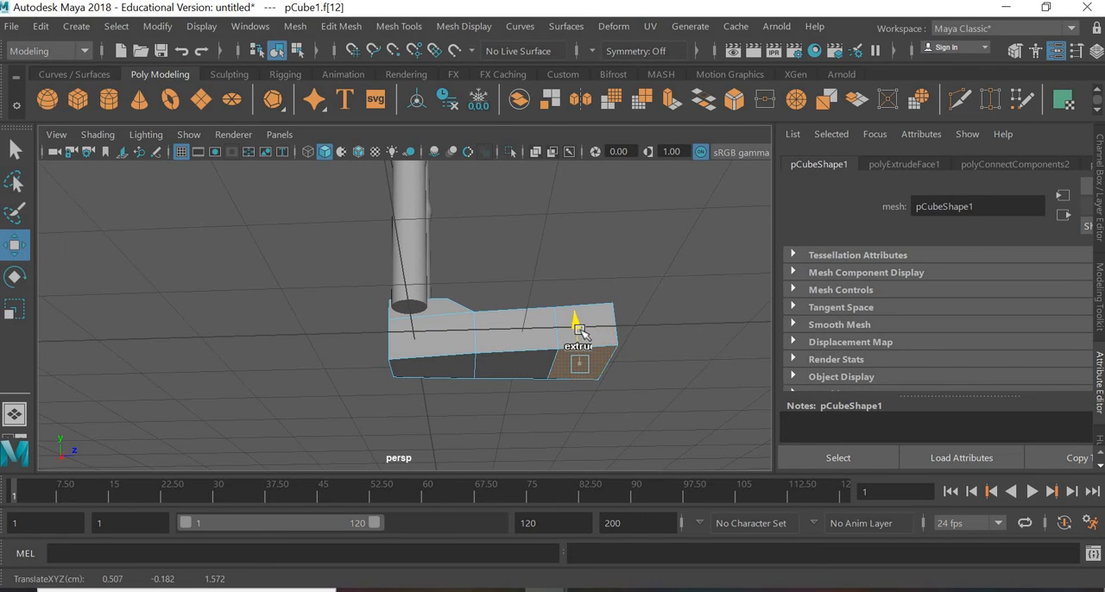
key(ctrl+z)
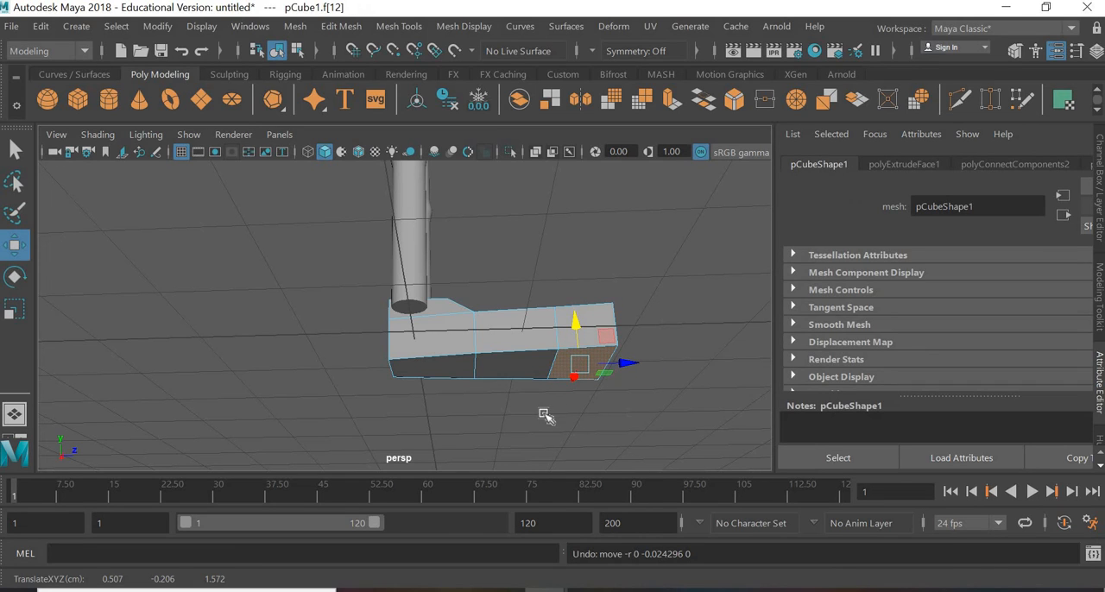
shift+click(501, 363)
shift+click(448, 365)
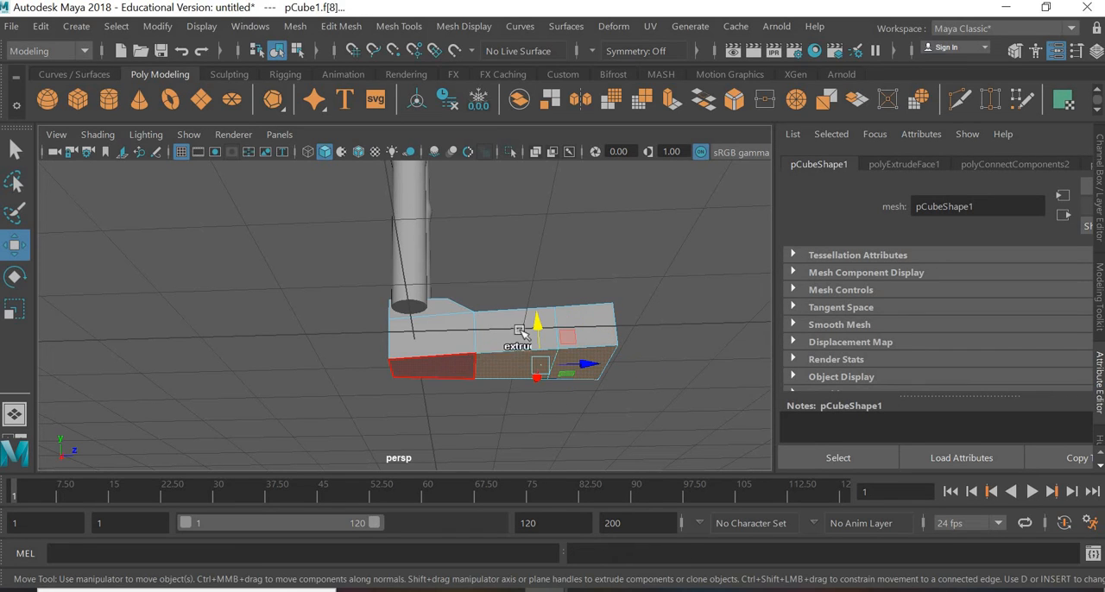
shift+drag(498, 329, 499, 337)
alt+drag(511, 430, 494, 431)
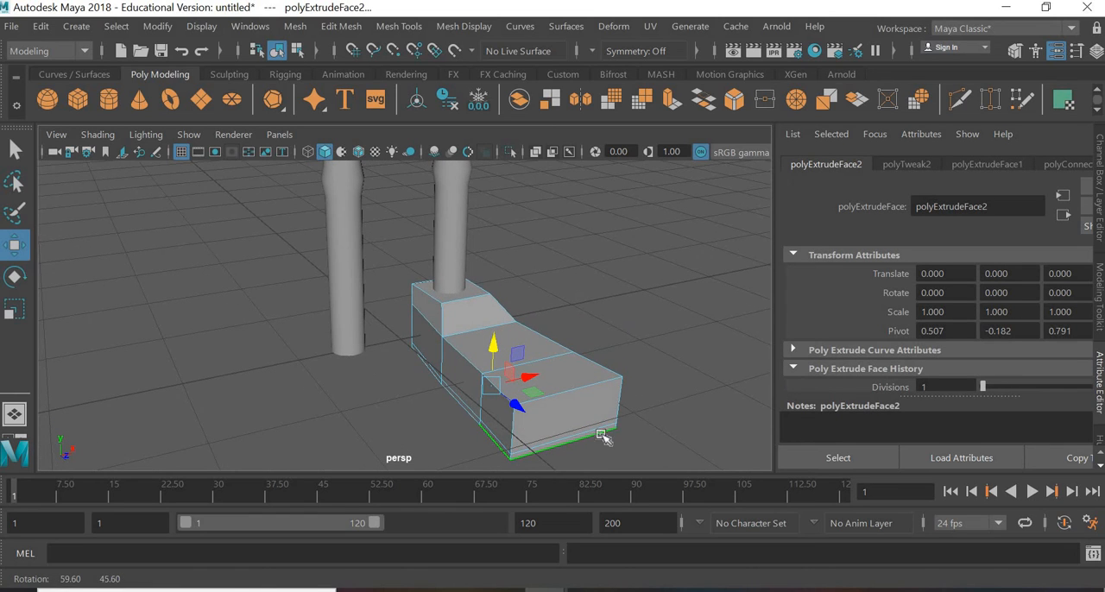
Step: Select the toe end's front faces, including the sole's front face, and extrude them forward a short distance
alt+middle_drag(606, 427, 561, 354)
scroll(605, 347, up, 4)
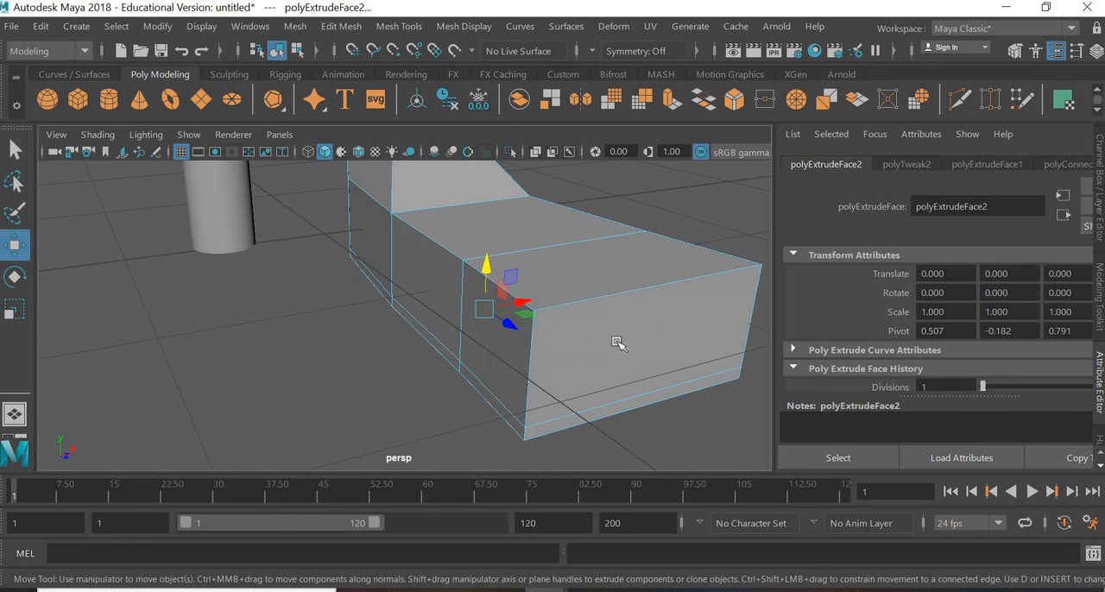
click(586, 413)
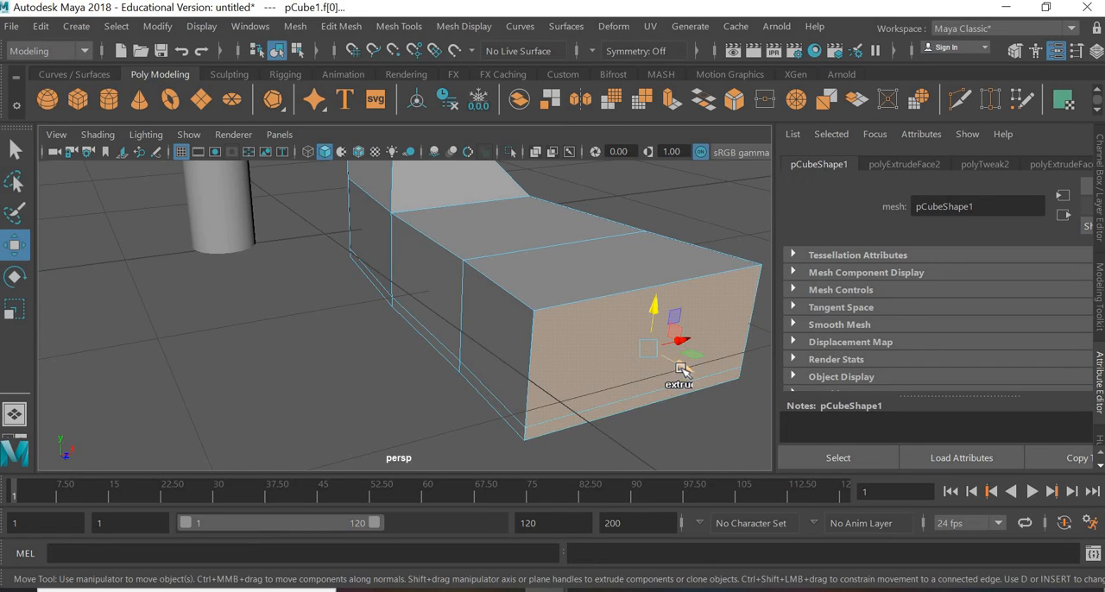
shift+drag(684, 381, 705, 403)
scroll(566, 352, down, 5)
alt+drag(583, 350, 623, 358)
scroll(509, 340, up, 5)
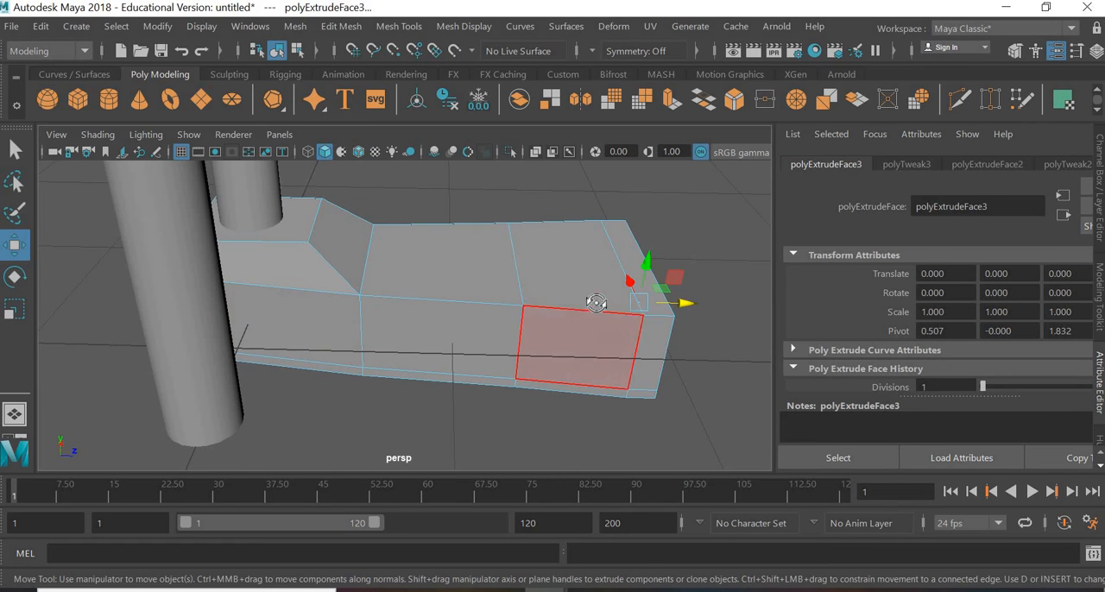
alt+drag(592, 299, 602, 311)
right_drag(564, 292, 552, 345)
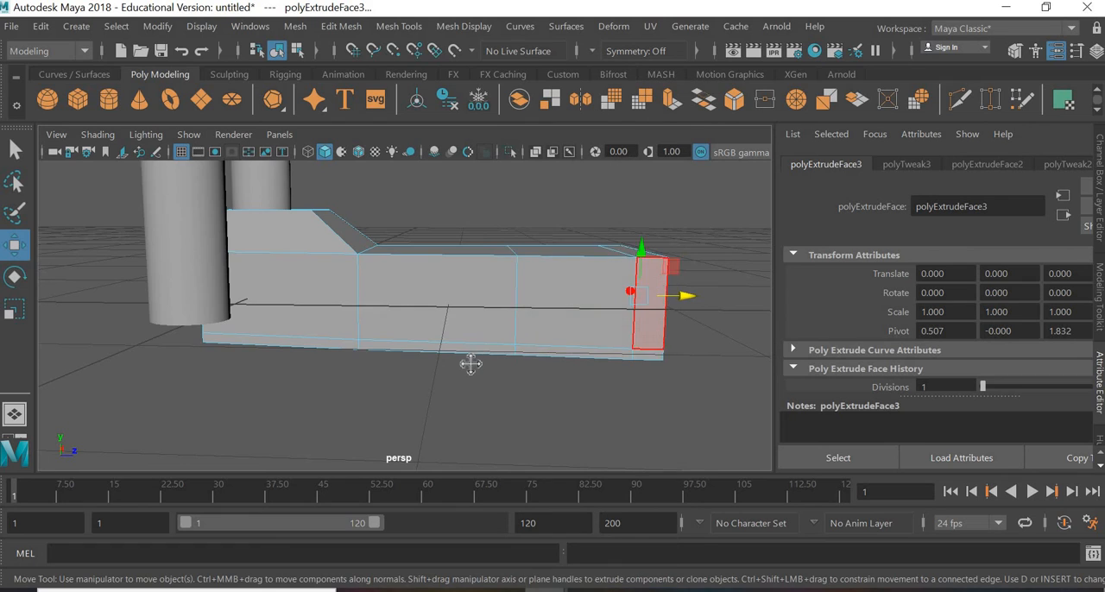
alt+drag(469, 366, 432, 334)
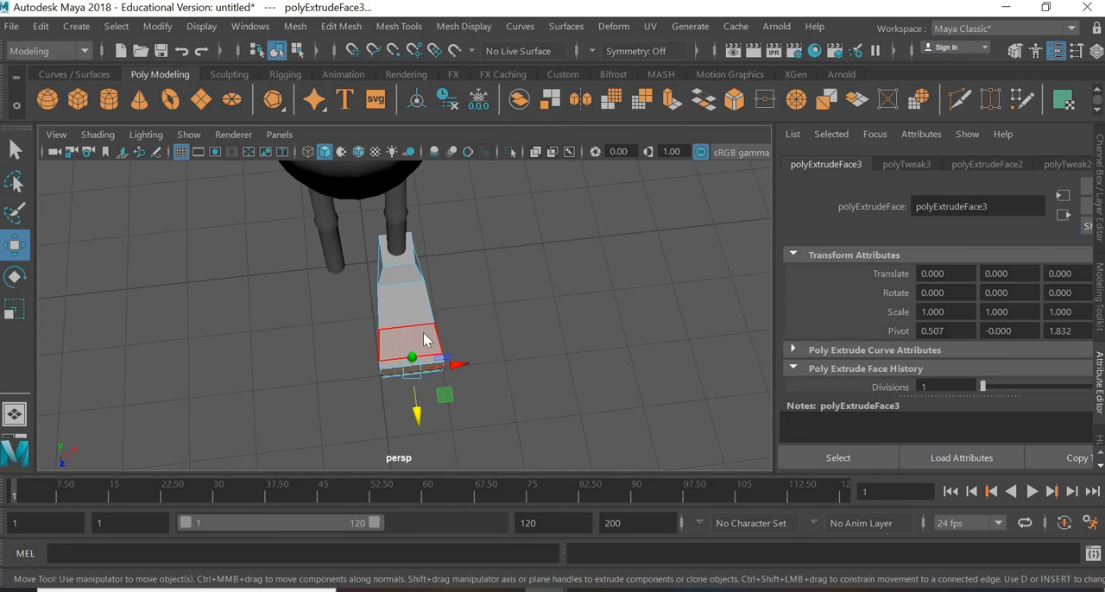
Step: In vertex mode, move the outer toe-side vertices inward, then pull the front outer corner vertices in further
right_drag(423, 334, 355, 111)
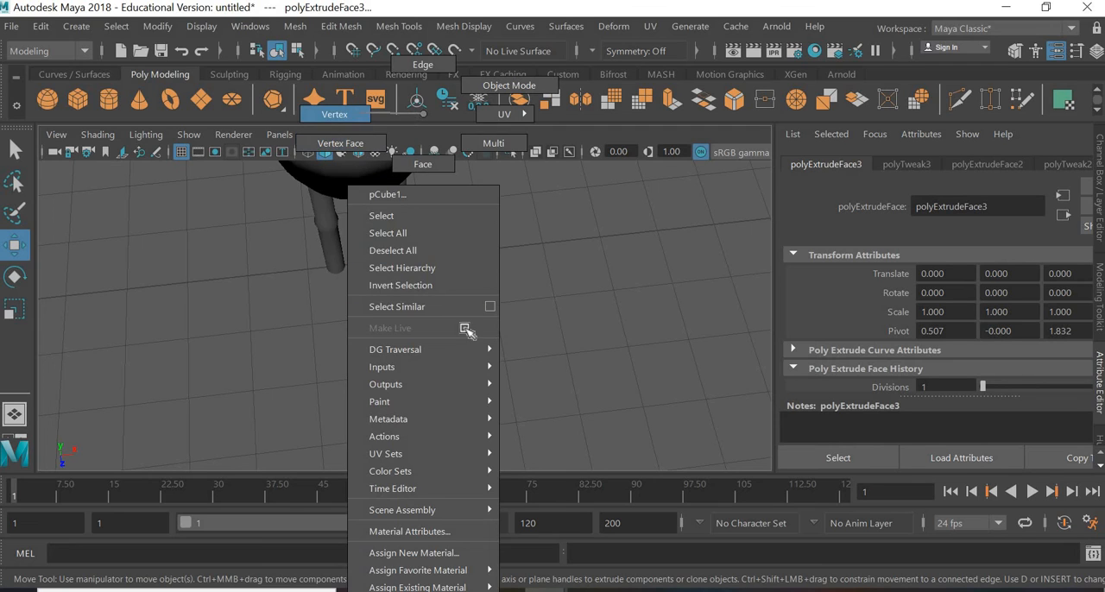
drag(423, 408, 477, 339)
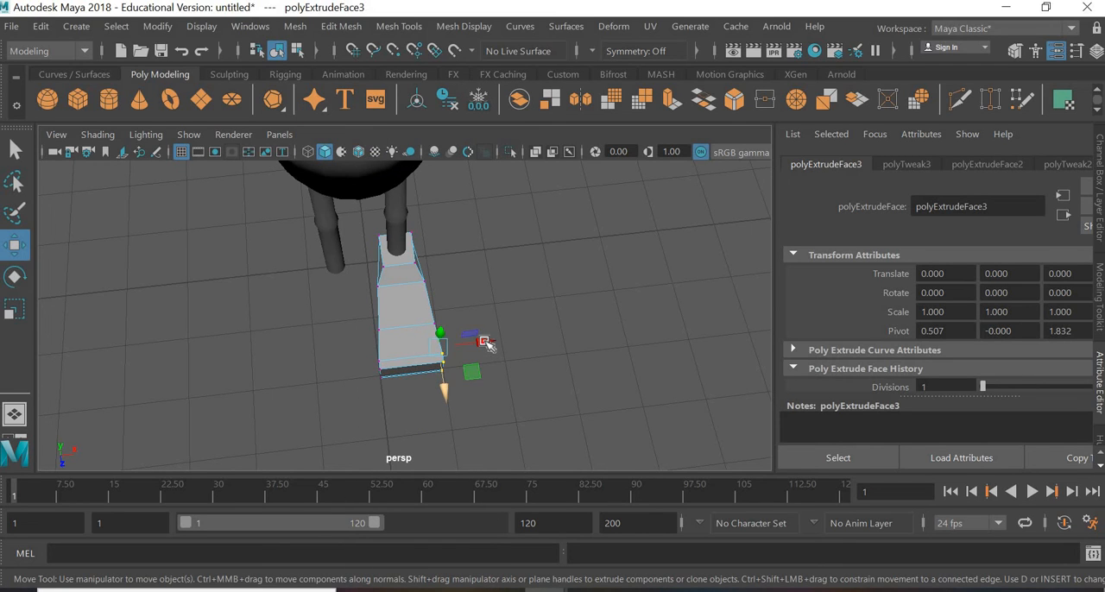
drag(473, 383, 492, 406)
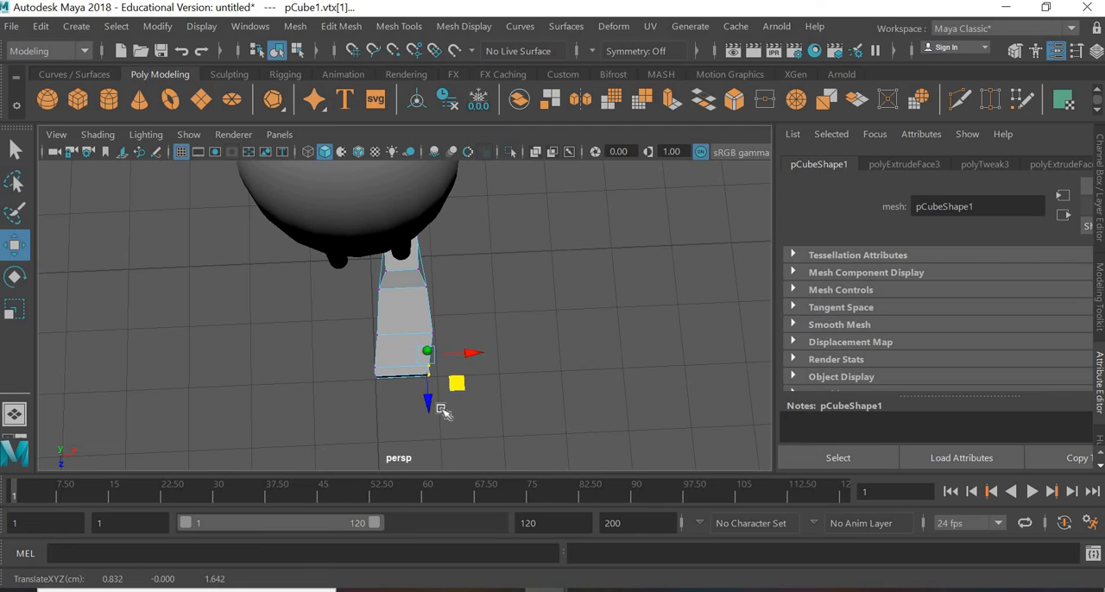
click(460, 416)
scroll(460, 415, up, 2)
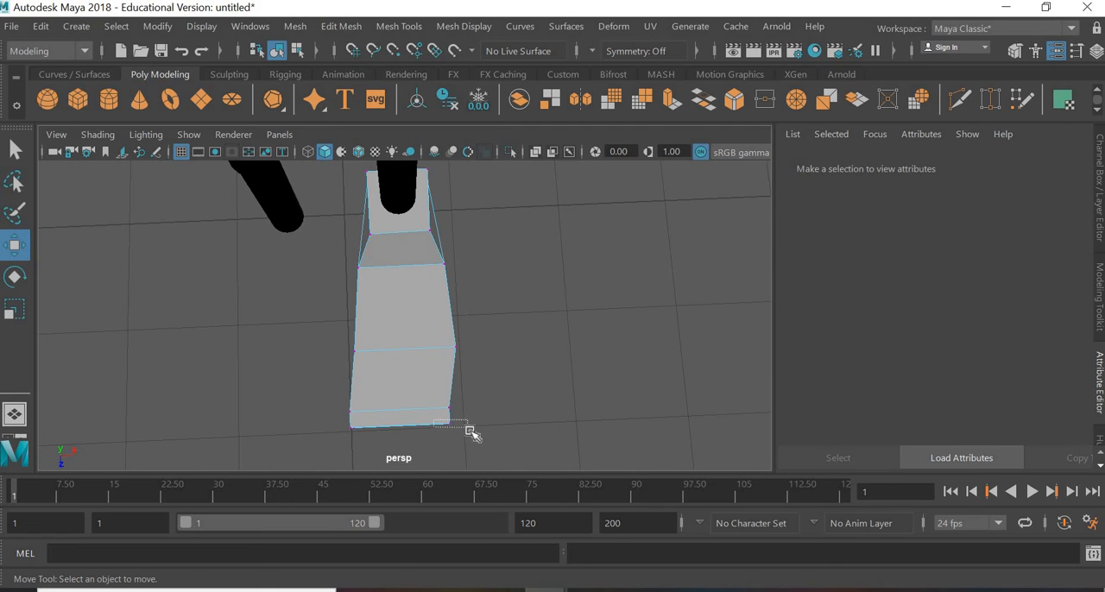
drag(471, 432, 473, 432)
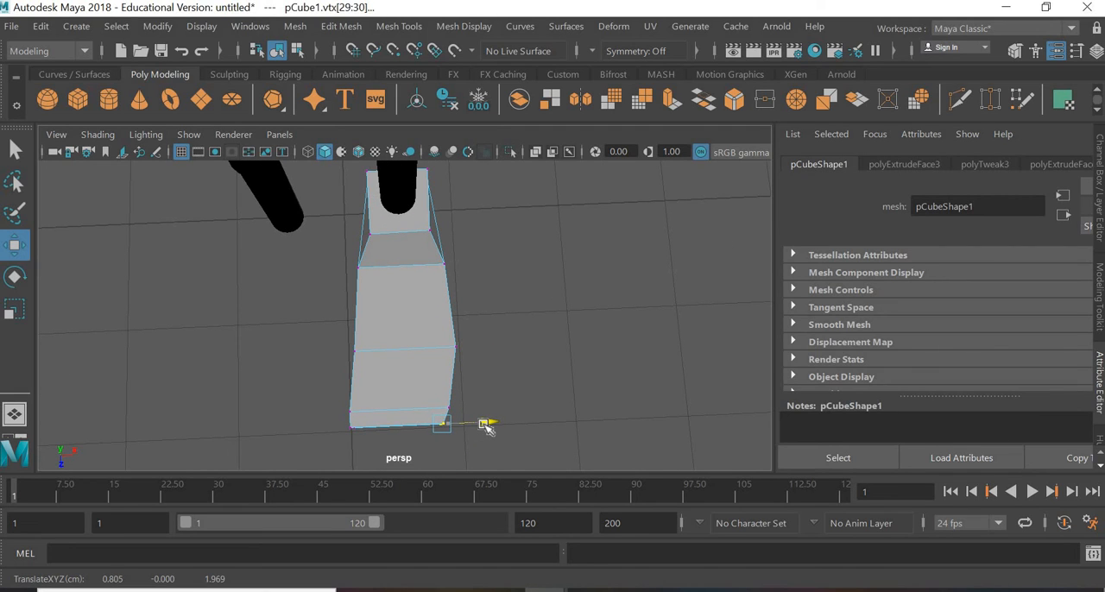
Step: Select the vertices along the toe section's inner side and move them slightly toward the foot's centre
drag(301, 329, 395, 458)
drag(396, 391, 400, 391)
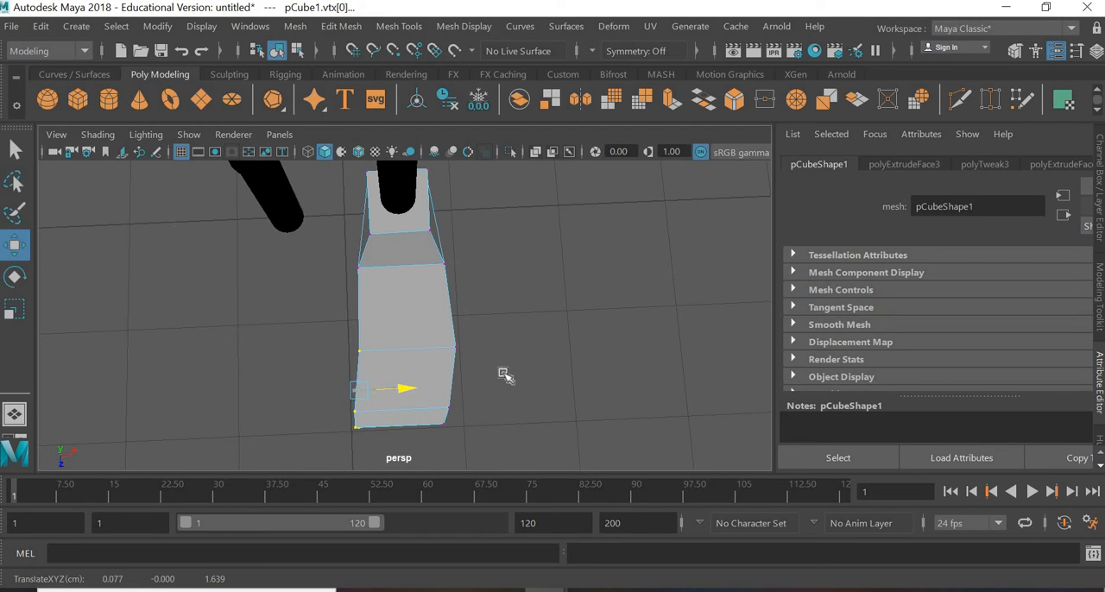
click(468, 386)
Step: In the top view, select the toe end's front vertices and shift them slightly toward the foot's outer side
alt+drag(543, 357, 577, 373)
key(space)
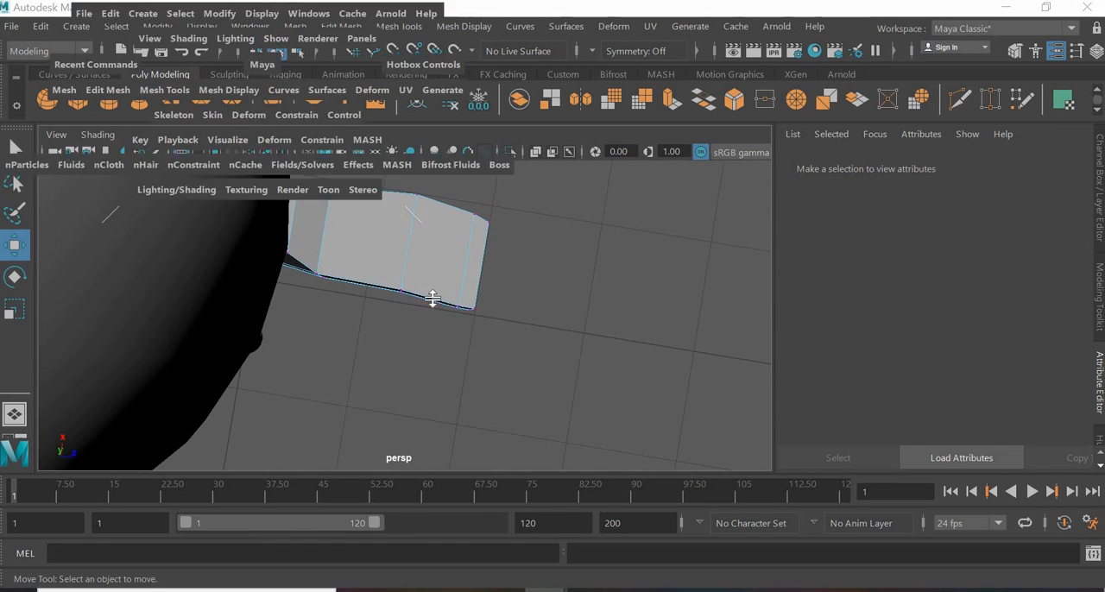
key(space)
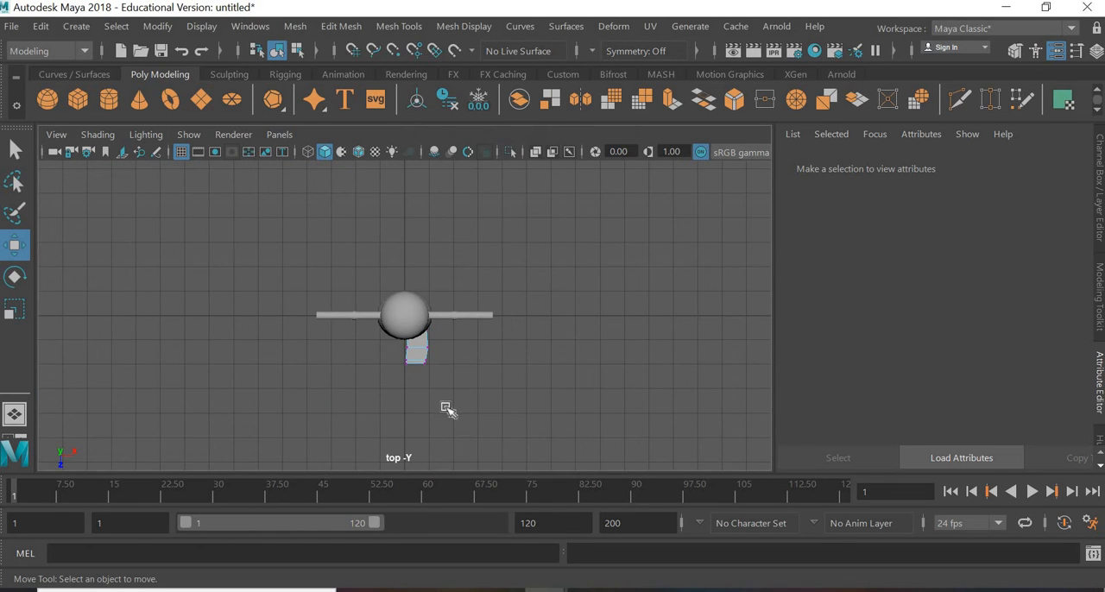
scroll(446, 409, up, 4)
alt+middle_drag(472, 429, 440, 329)
scroll(468, 300, up, 4)
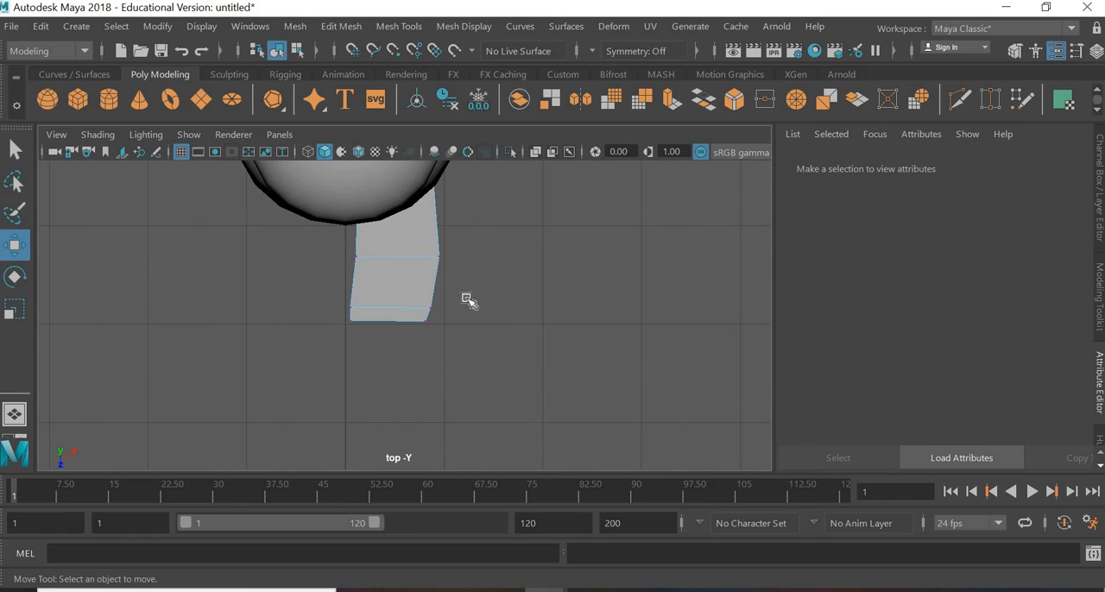
drag(426, 337, 341, 303)
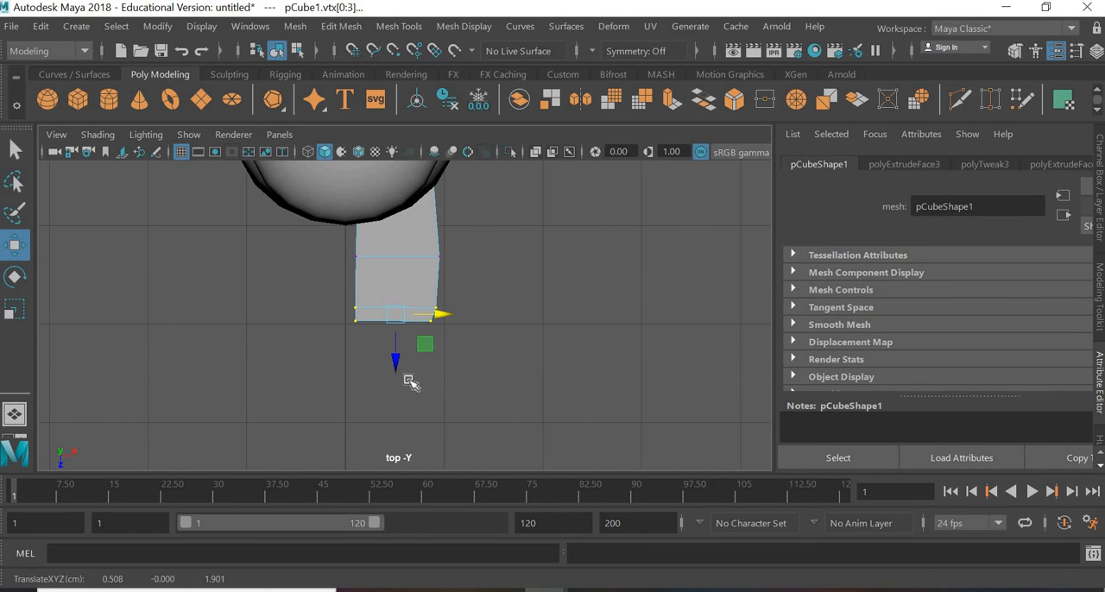
Step: Pull the toe's outer front corner vertices inward and slightly back, then return to the perspective view
drag(420, 381, 484, 287)
drag(463, 342, 450, 341)
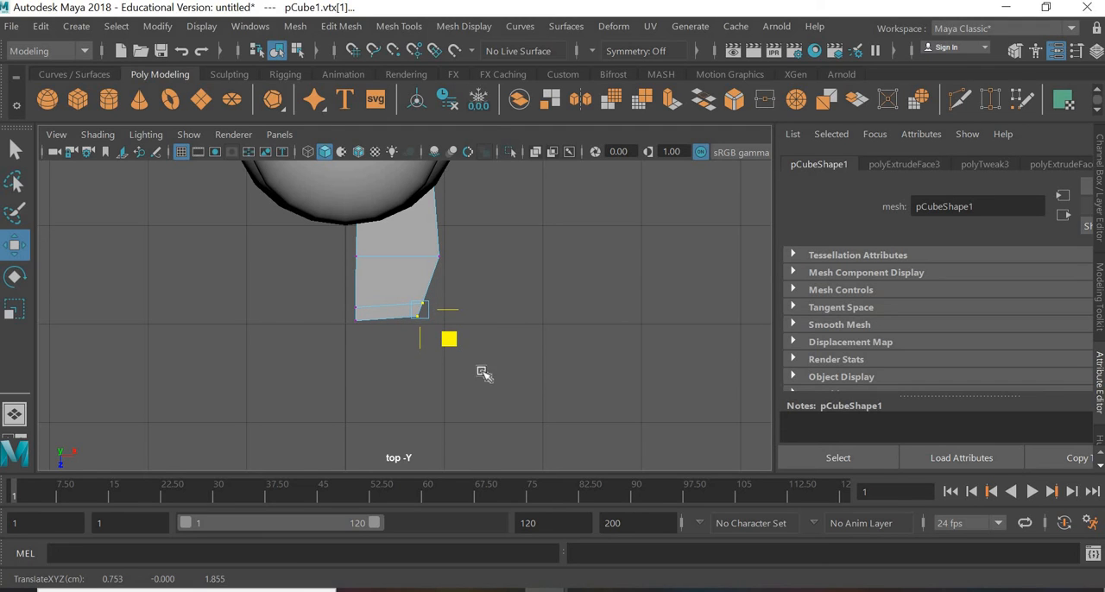
click(477, 411)
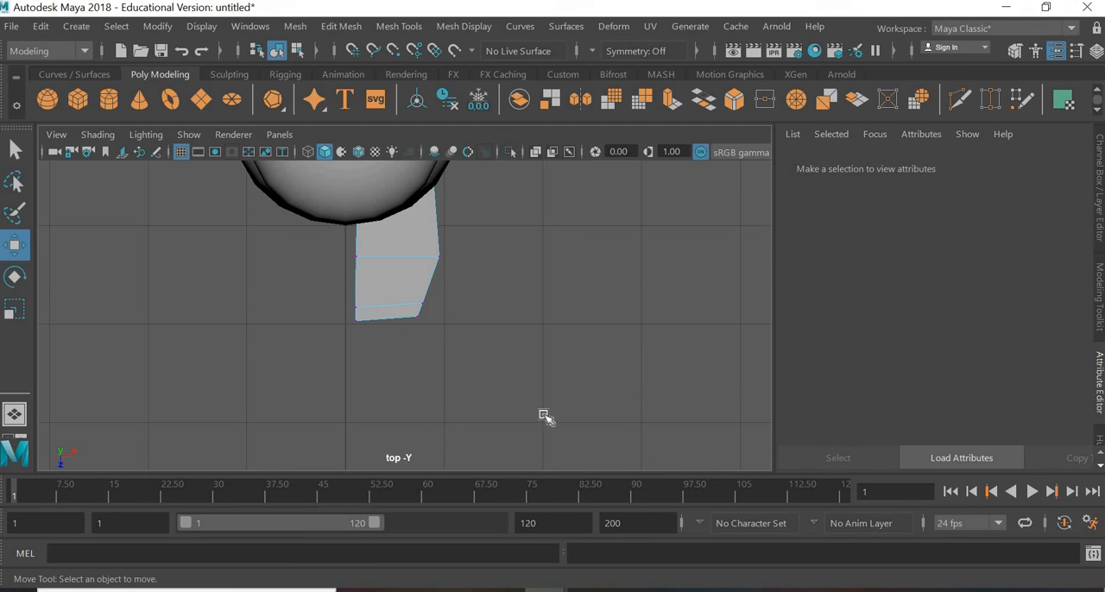
key(space)
key(space)
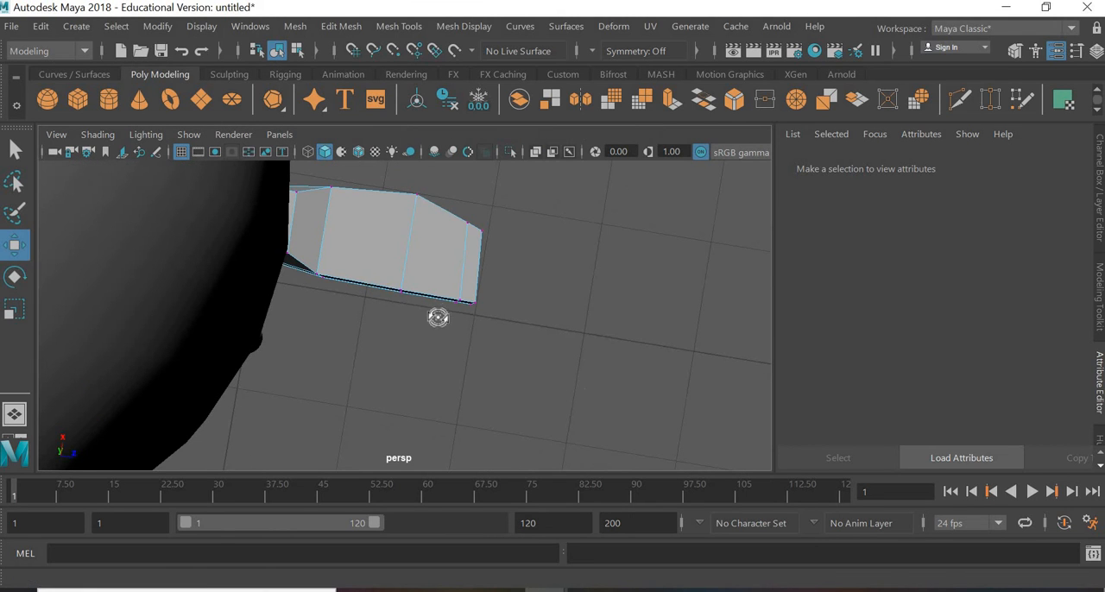
Step: Return the foot to object mode and smooth its mesh with 2 divisions
mouse_move(438, 317)
alt+mouse_down()
mouse_move(407, 308)
mouse_move(379, 351)
mouse_move(341, 348)
mouse_move(407, 319)
mouse_move(450, 327)
alt+mouse_up()
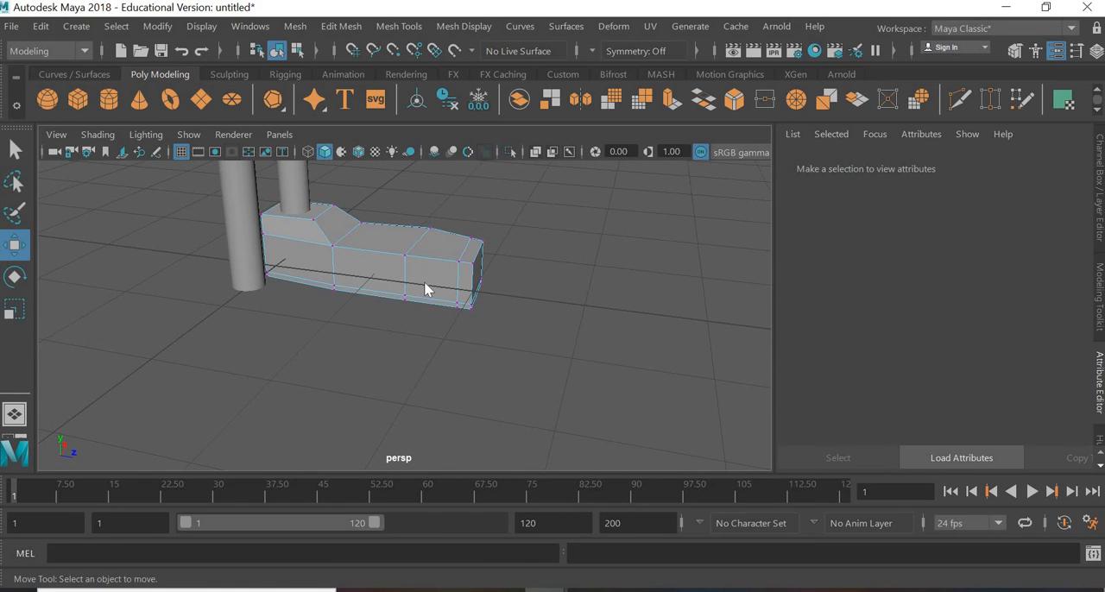
right_drag(425, 288, 521, 104)
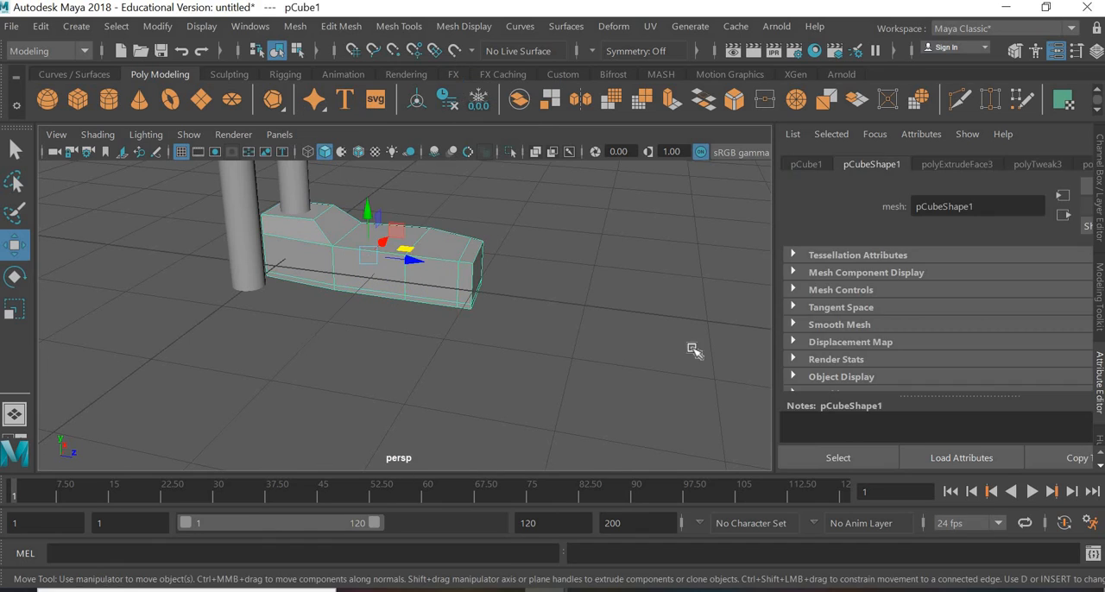
click(411, 281)
click(411, 281)
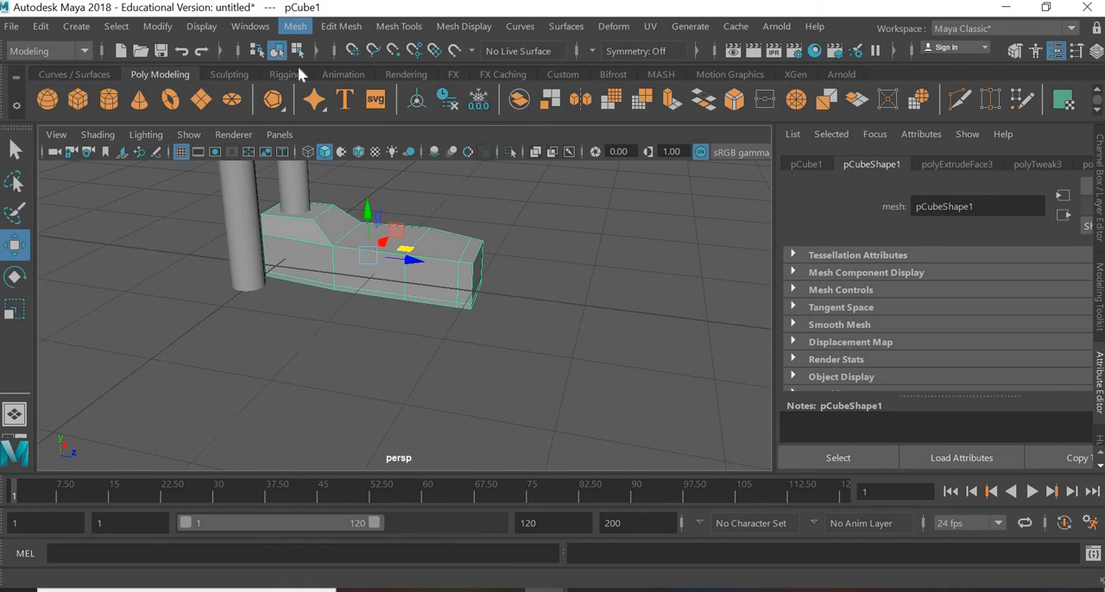
click(294, 26)
click(321, 192)
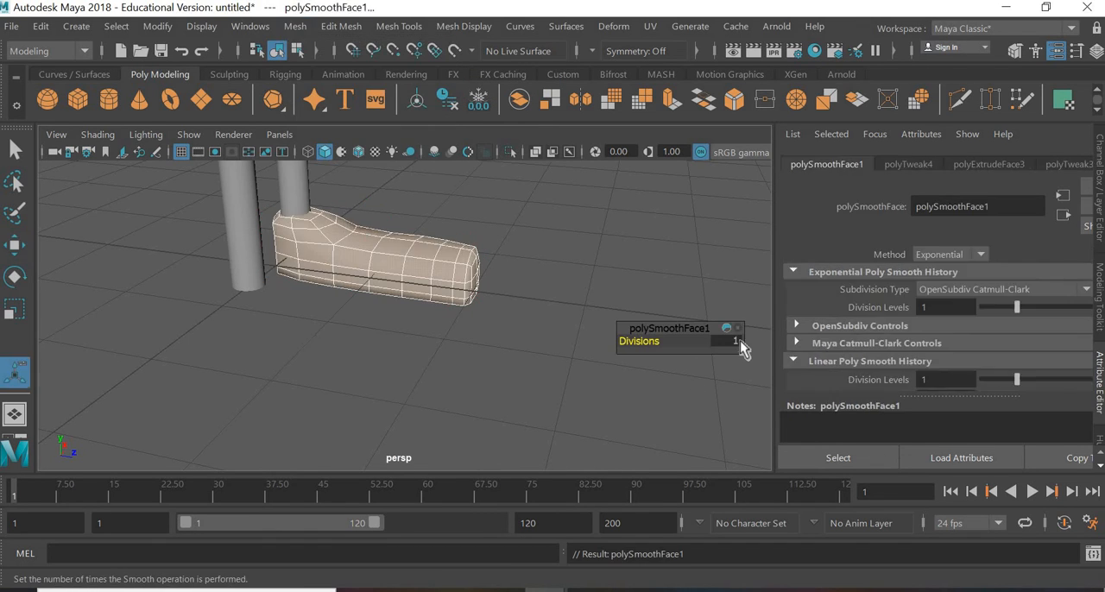
click(734, 342)
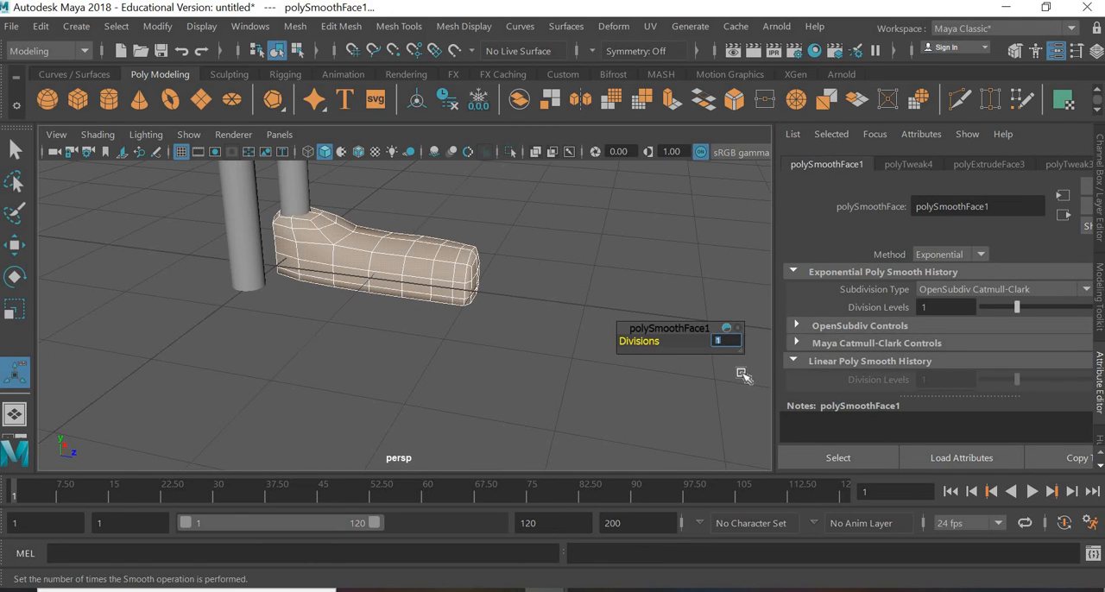
text(2)
key(Return)
click(491, 366)
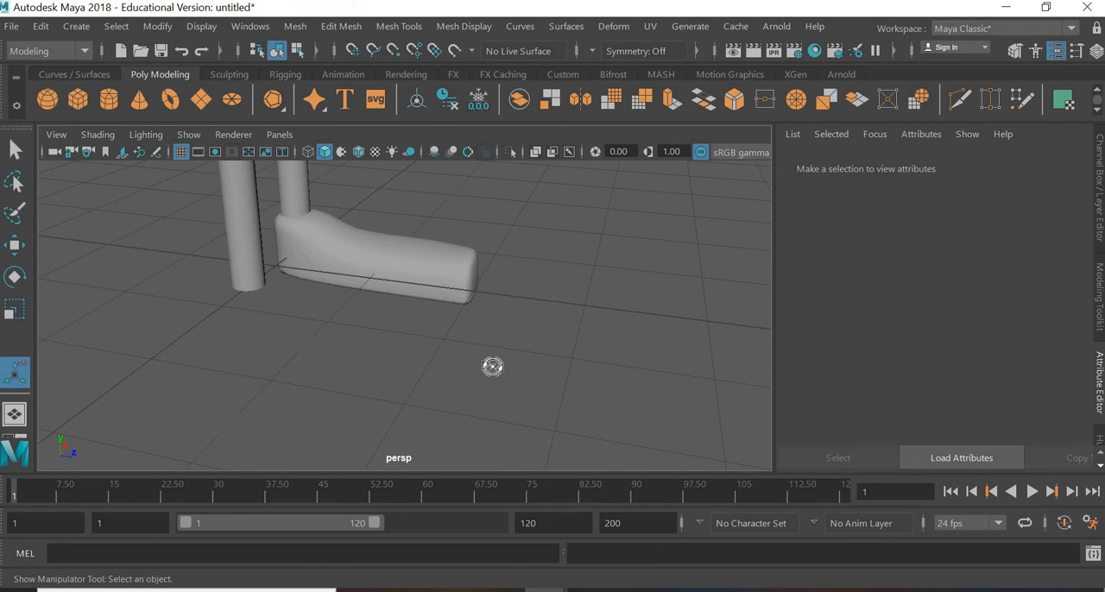
alt+drag(491, 365, 444, 276)
click(406, 281)
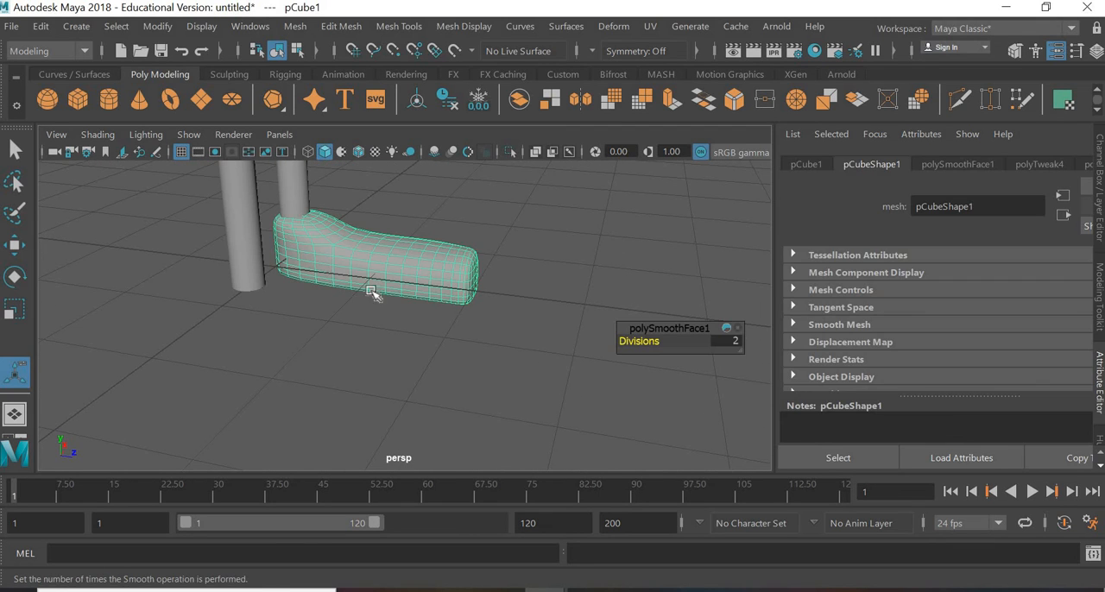
Step: Undo the smoothing of the foot
key(ctrl+z)
key(ctrl+z)
key(ctrl+z)
key(ctrl+z)
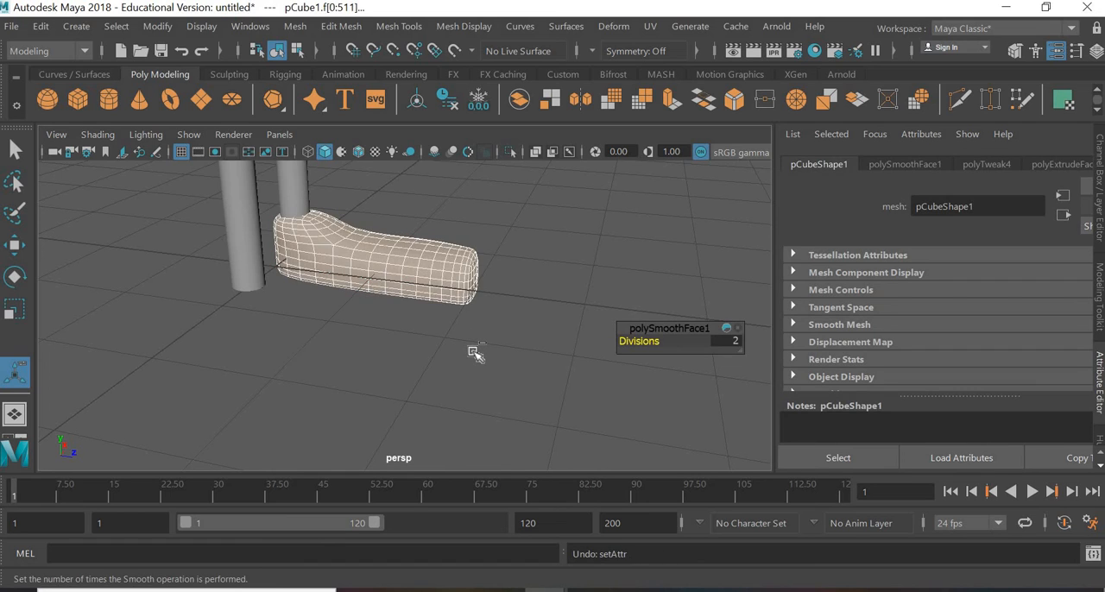
Step: In vertex mode, move the foot's front vertices back toward the heel, then pull the toe-end vertices back further to shorten the foot
alt+drag(483, 377, 357, 281)
right_drag(311, 205, 271, 116)
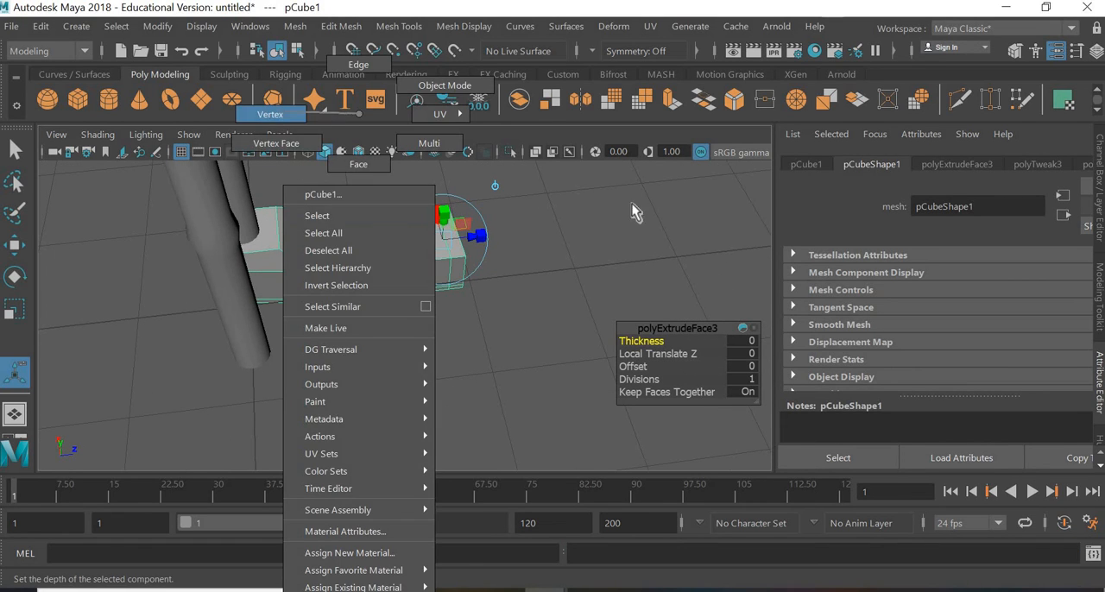
alt+drag(490, 329, 467, 262)
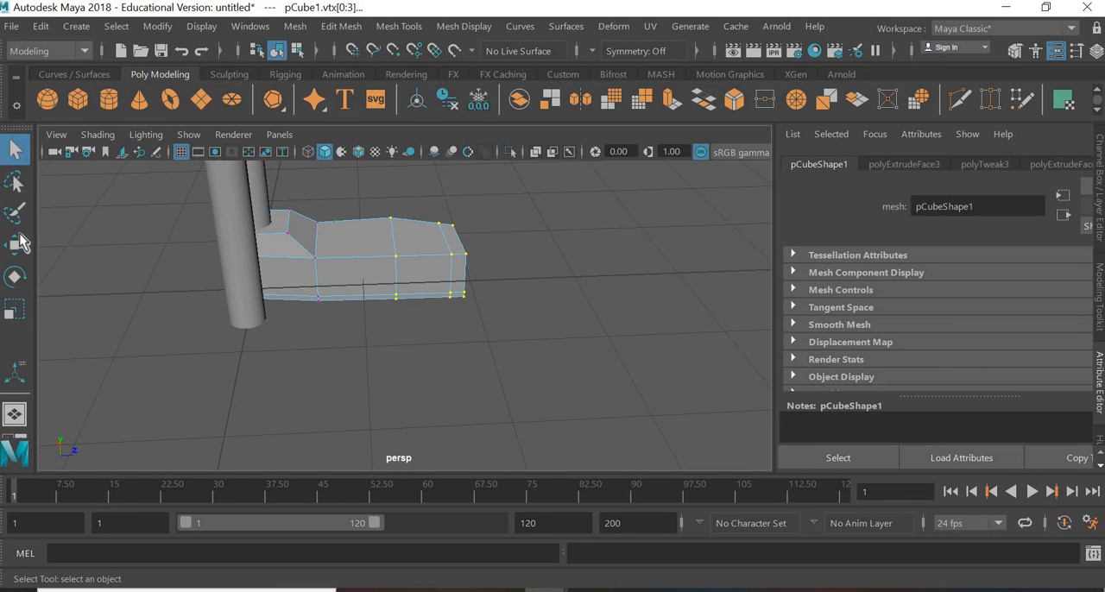
click(14, 244)
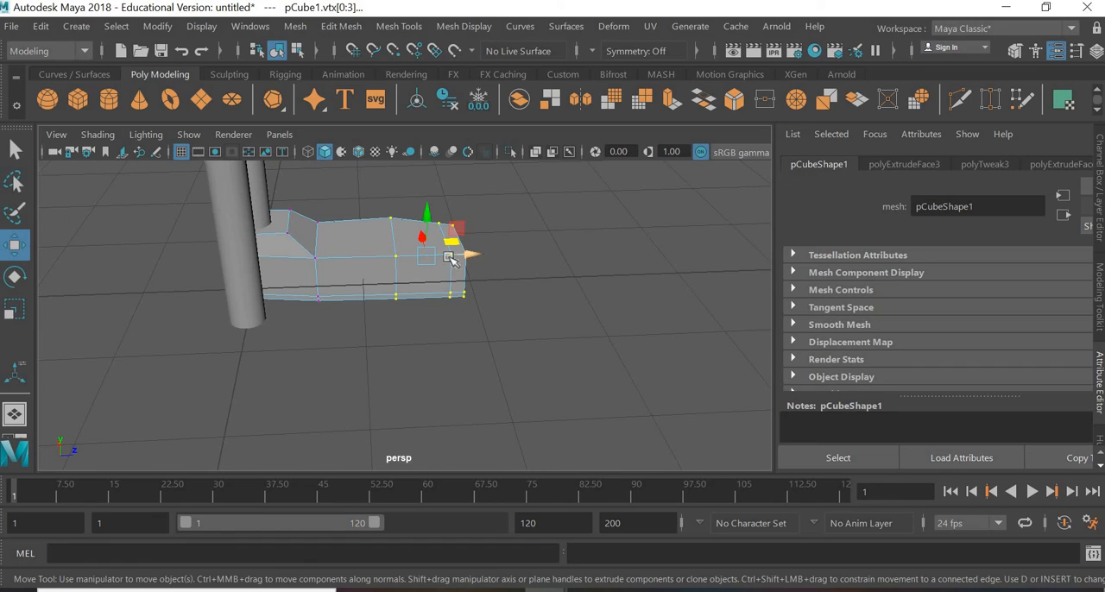
mouse_move(476, 256)
mouse_down()
mouse_move(453, 256)
mouse_move(466, 258)
mouse_up()
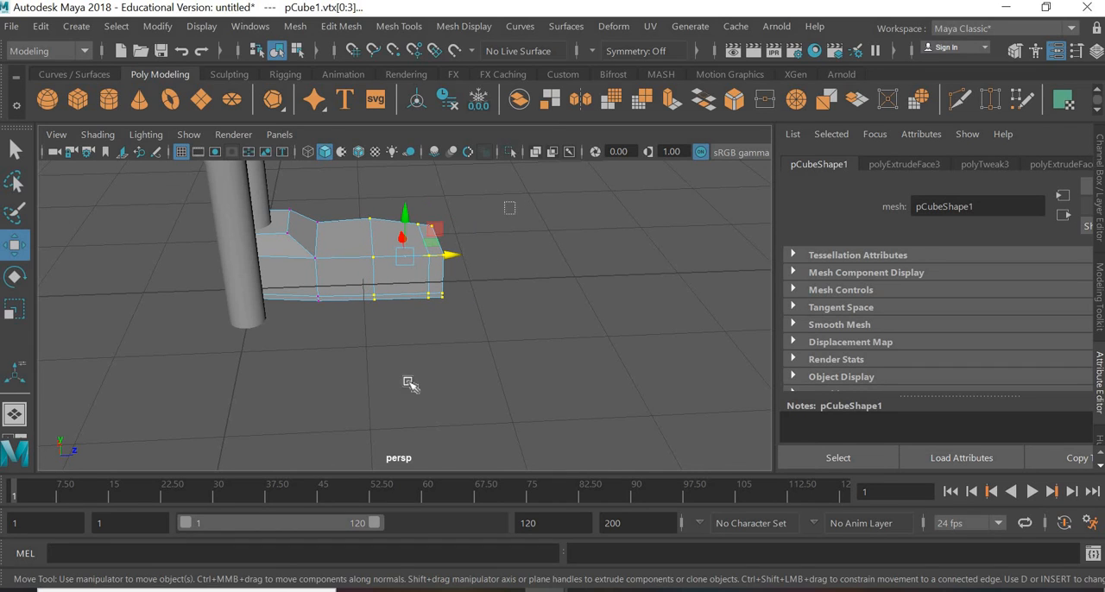
mouse_move(410, 385)
mouse_down()
mouse_move(414, 309)
mouse_move(411, 380)
mouse_up()
drag(459, 266, 445, 264)
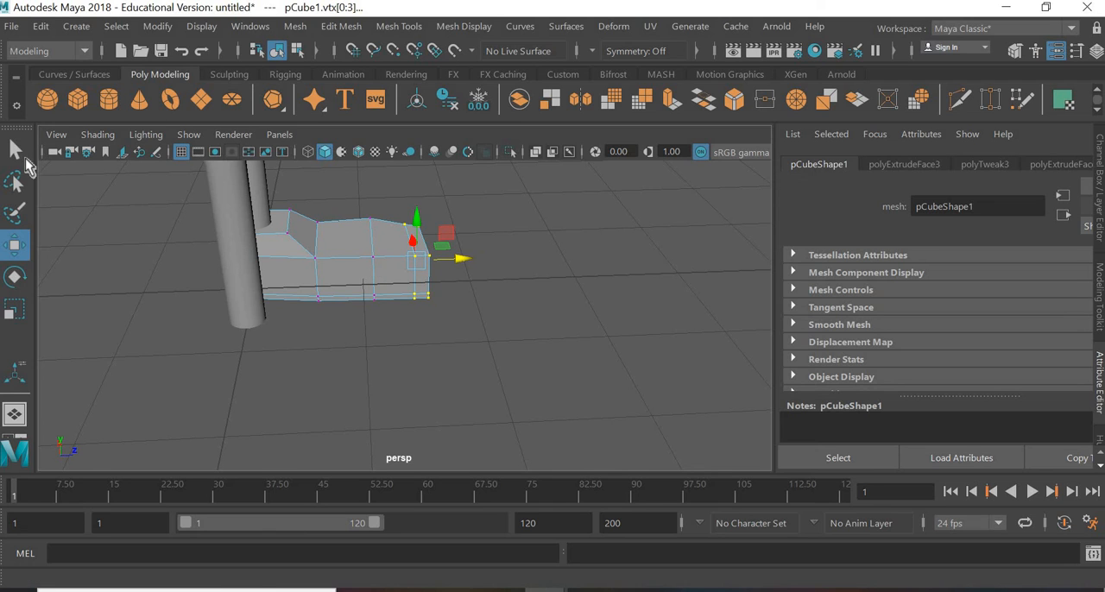
Step: Return the shortened foot to object mode and smooth its mesh with 2 divisions
right_drag(394, 289, 518, 293)
click(405, 388)
alt+drag(405, 388, 297, 358)
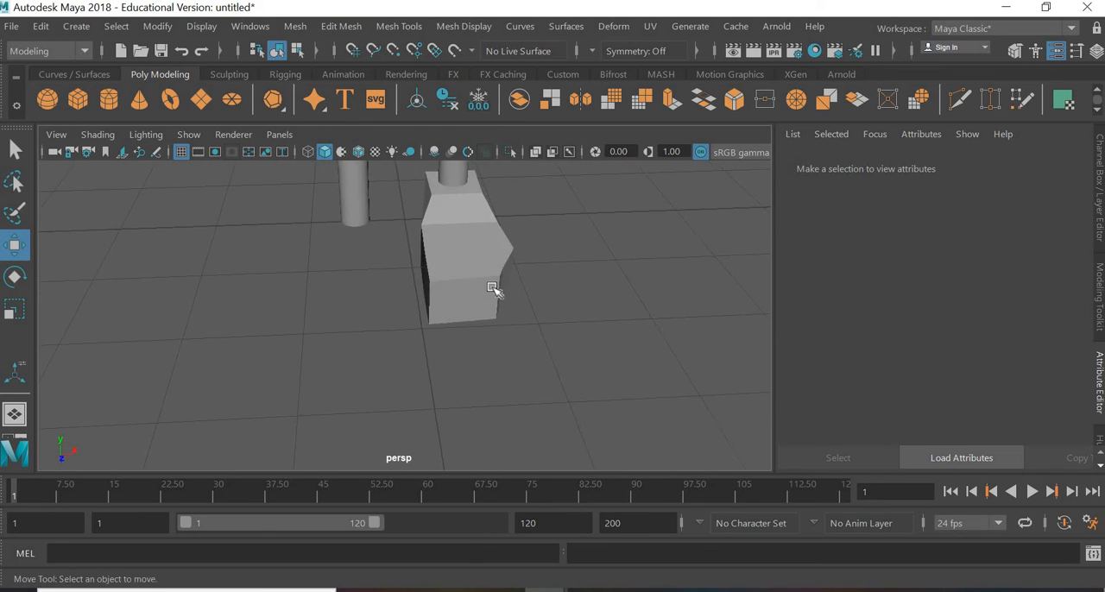
click(487, 279)
click(296, 26)
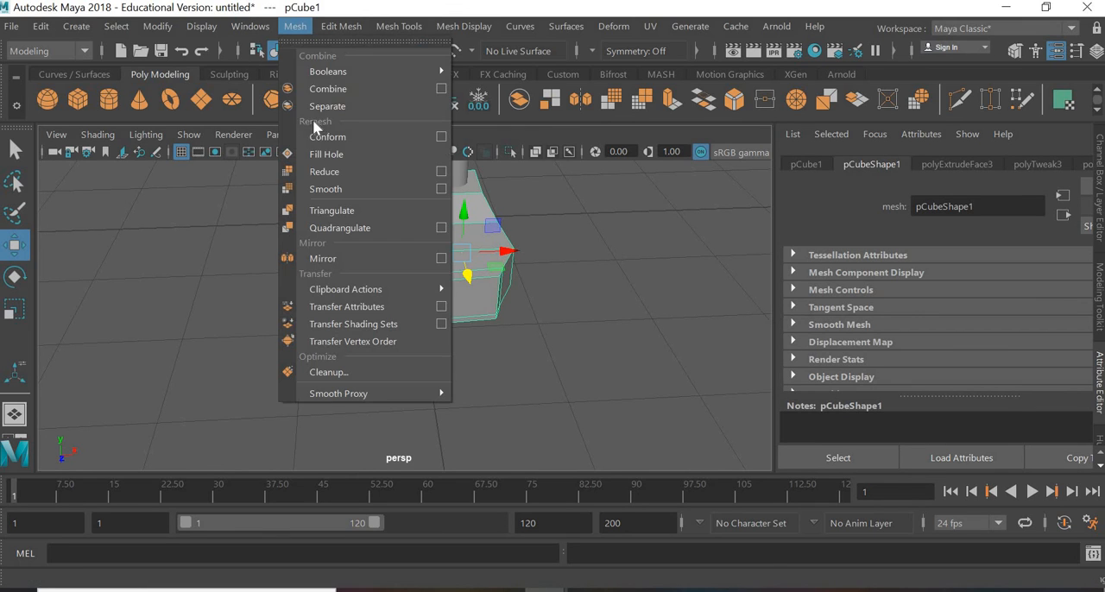
click(326, 189)
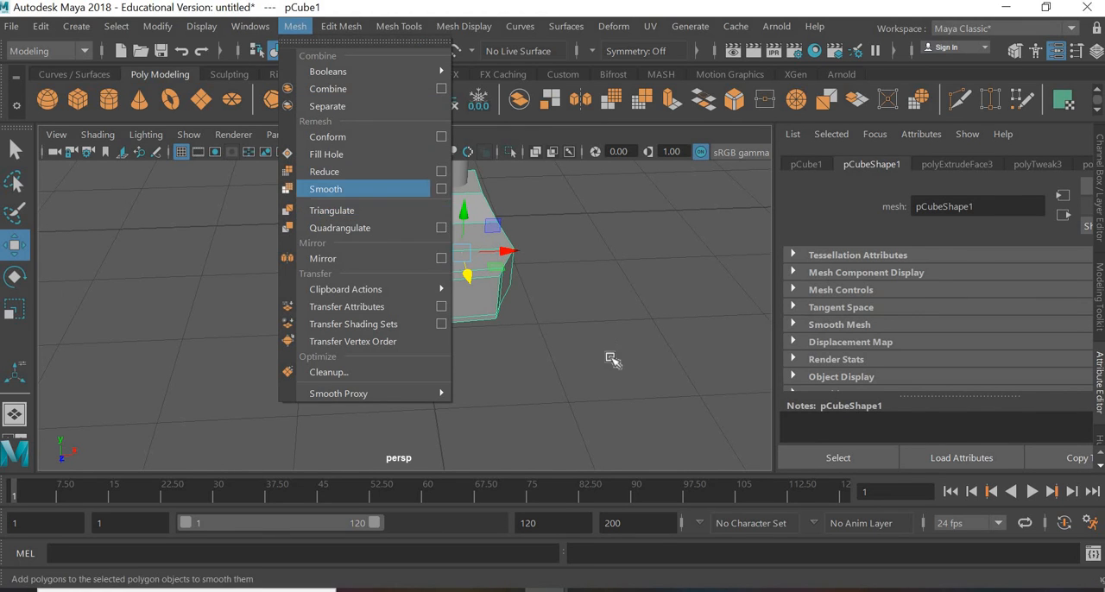
click(739, 343)
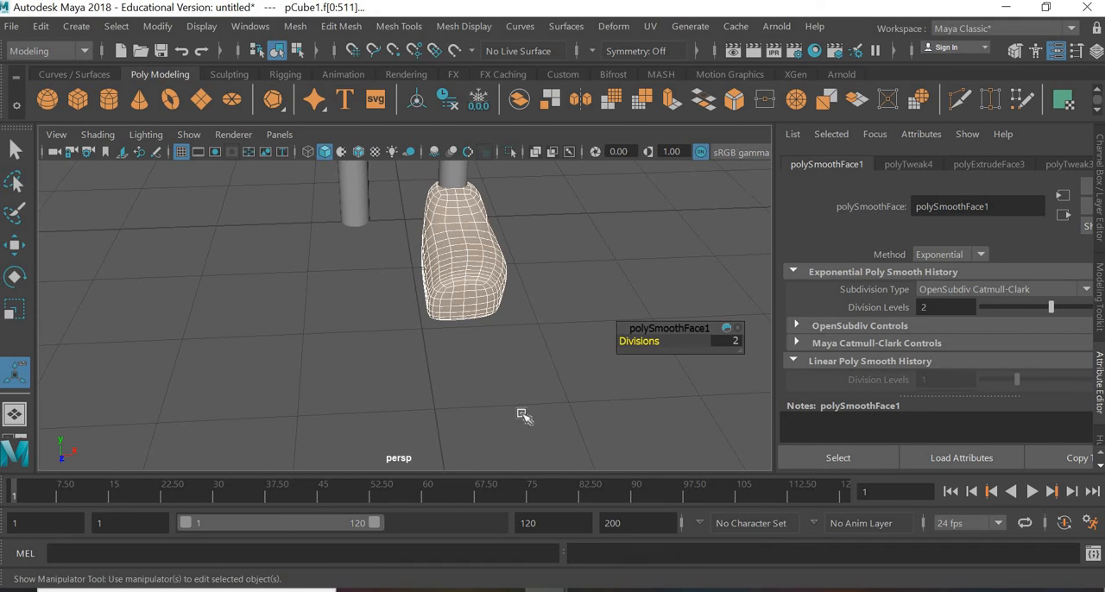
click(514, 384)
Step: Duplicate the smoothed foot and move the copy under the other leg, to about -0.468 in X
alt+drag(512, 359, 442, 335)
key(ctrl+z)
key(ctrl+d)
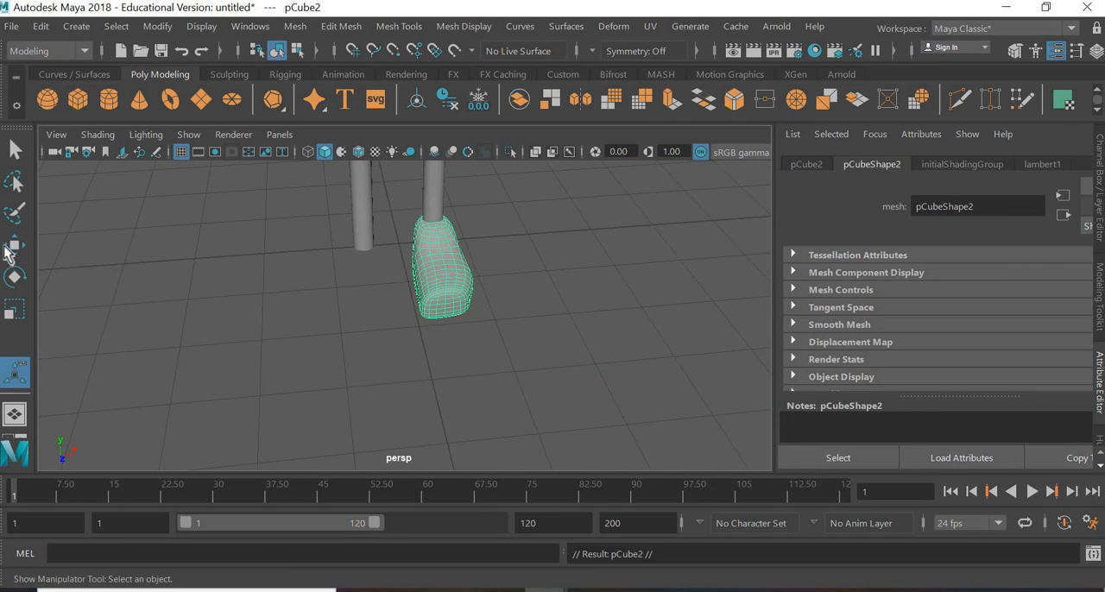
key(w)
drag(457, 262, 419, 269)
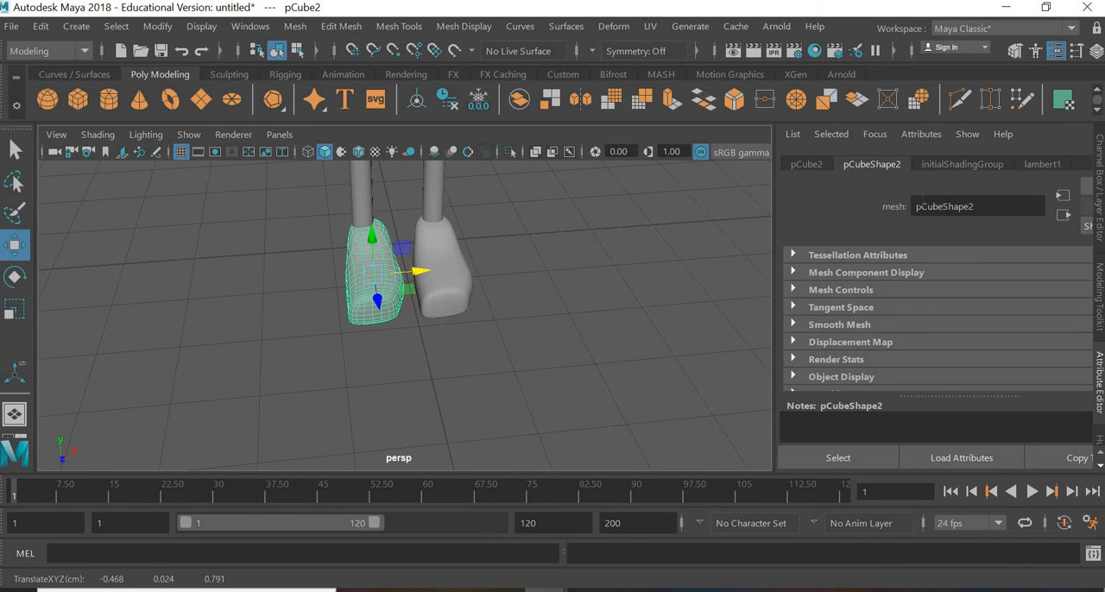
Step: Mirror the duplicated foot by setting its X scale to -1
click(798, 164)
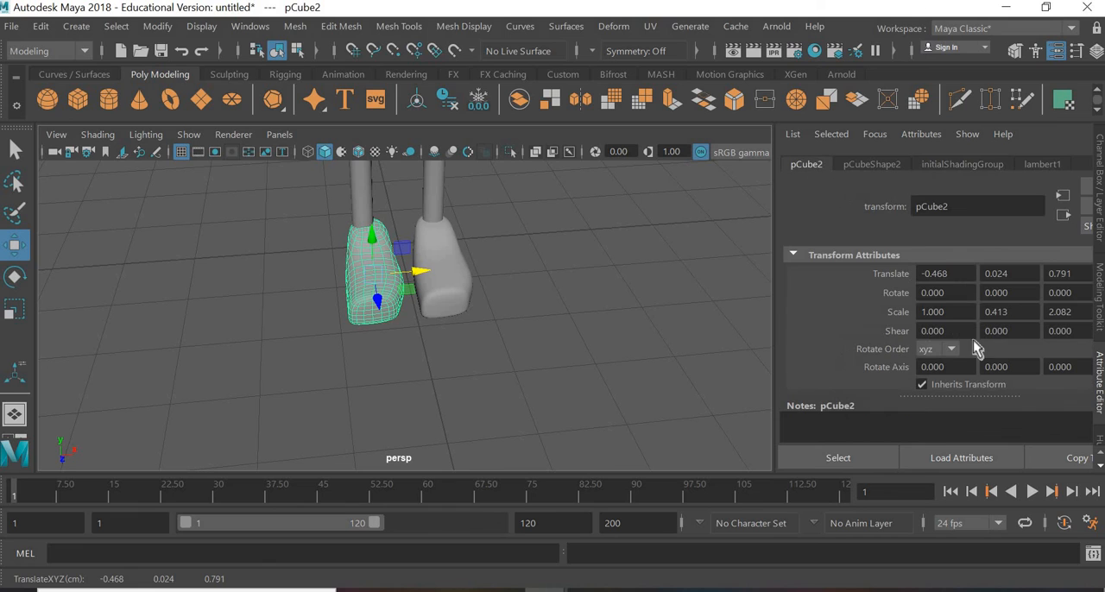
click(17, 313)
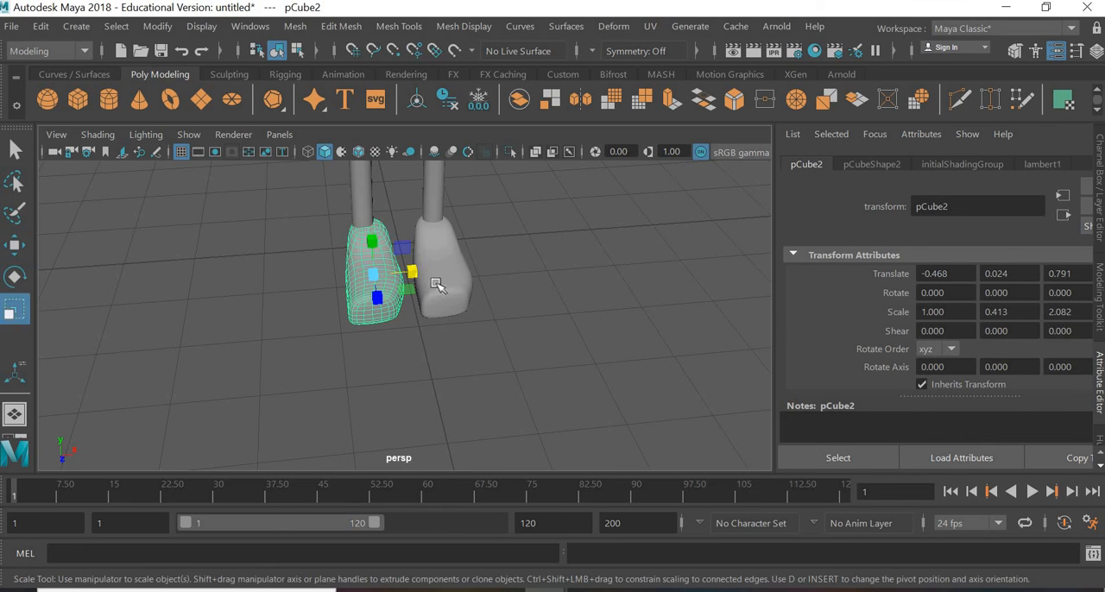
drag(409, 274, 336, 276)
double_click(936, 312)
text(-)
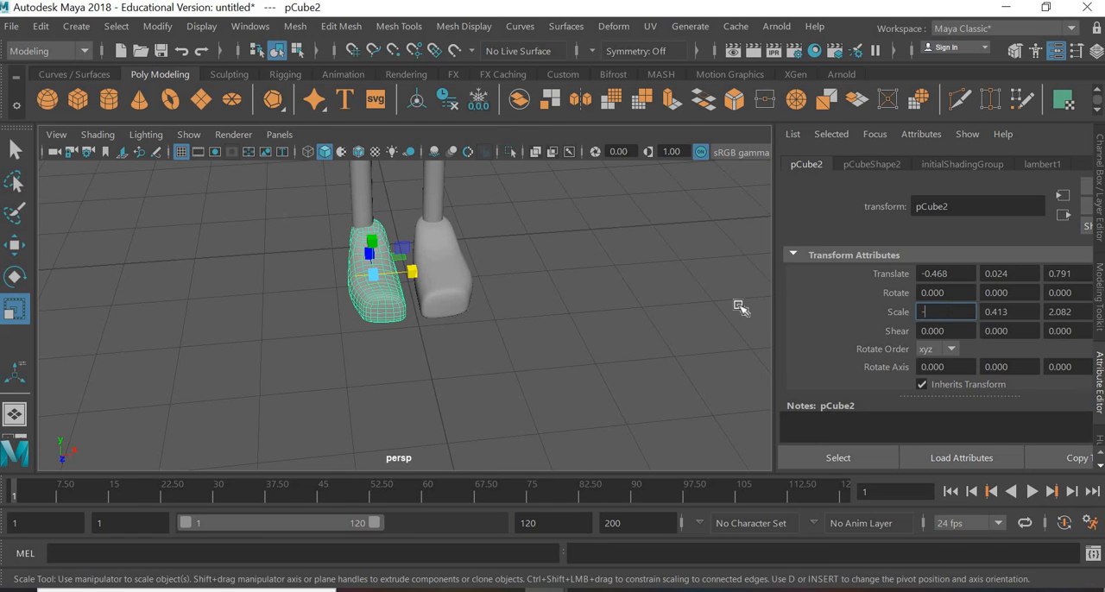
text(1)
key(Return)
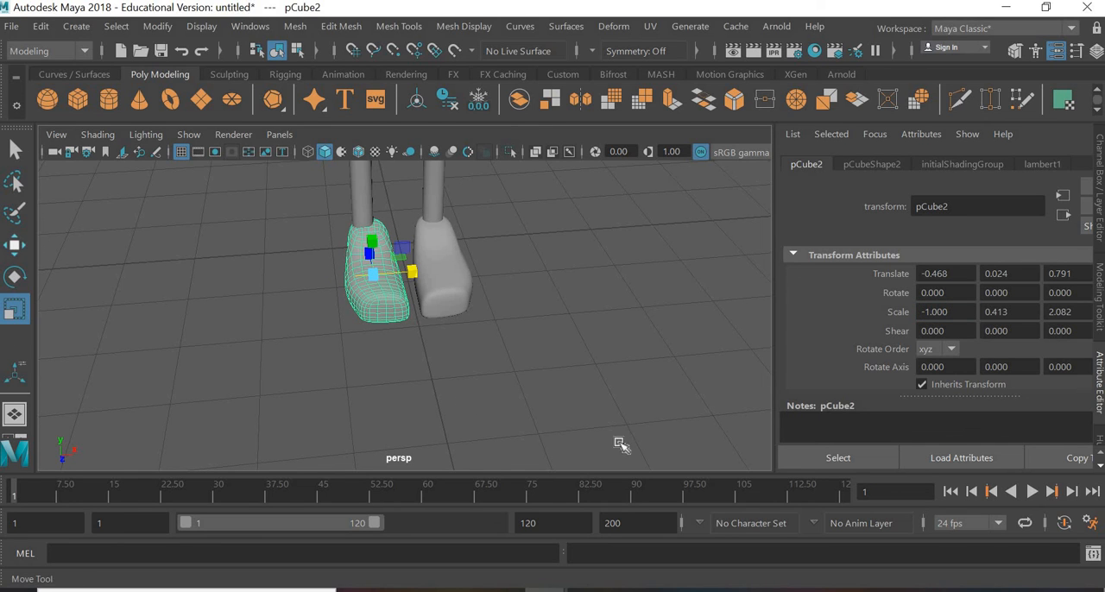
Step: In the front view, move the mirrored foot outward to about -0.557 in X to centre it under its leg, then return to perspective
key(w)
key(space)
key(space)
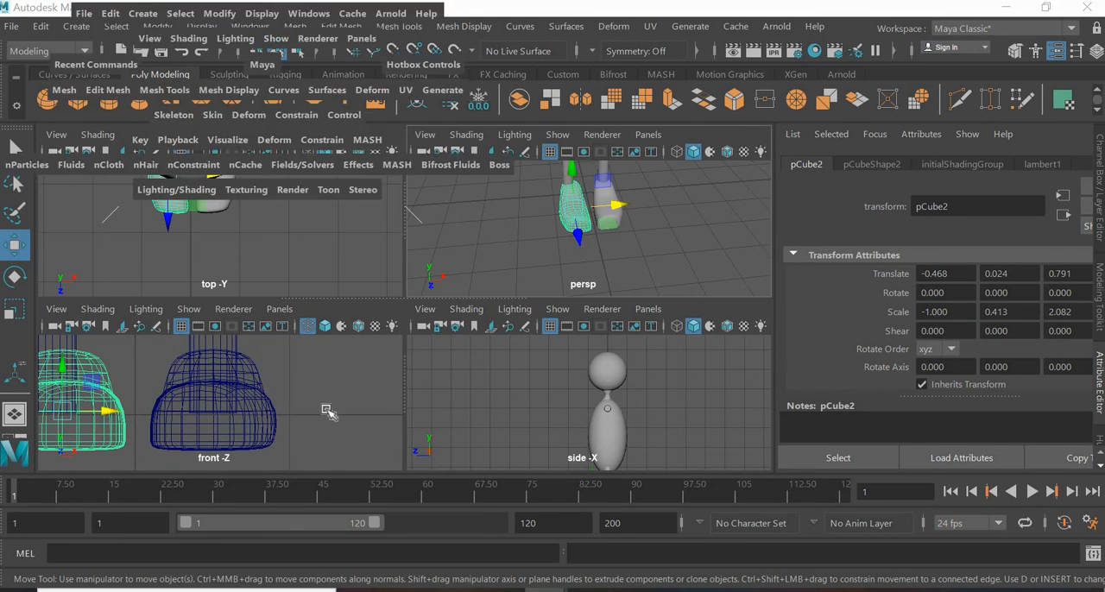
alt+middle_drag(453, 345, 644, 340)
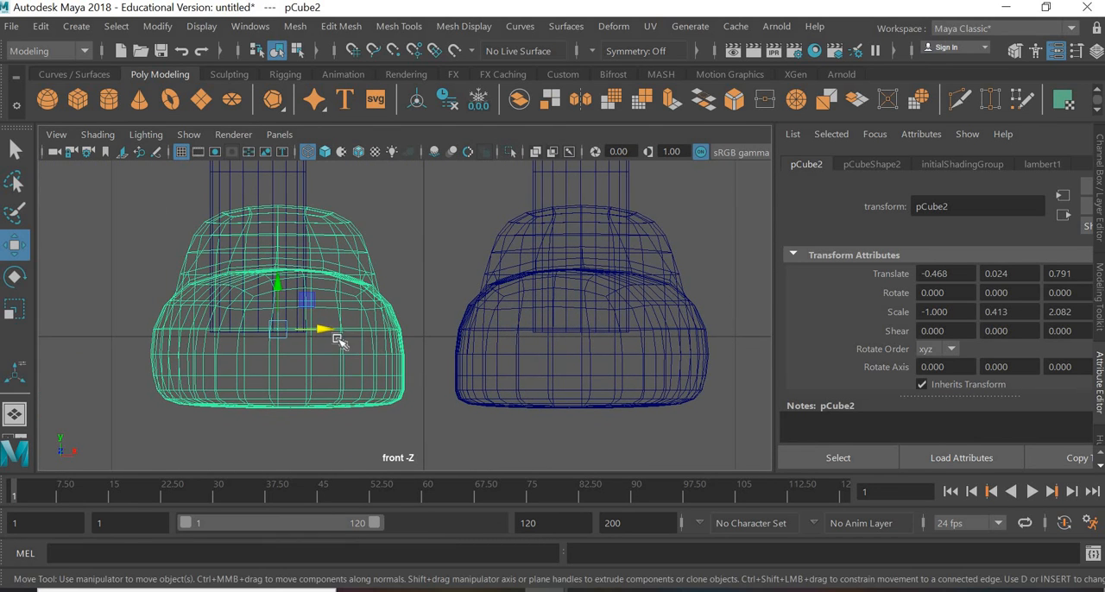
drag(325, 336, 297, 336)
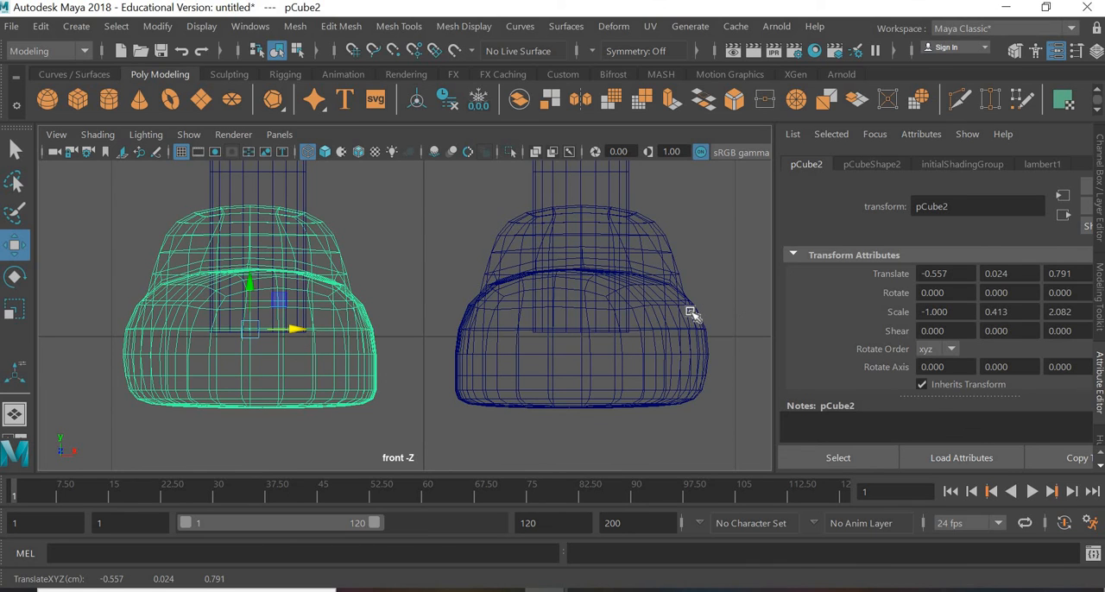
key(space)
click(667, 240)
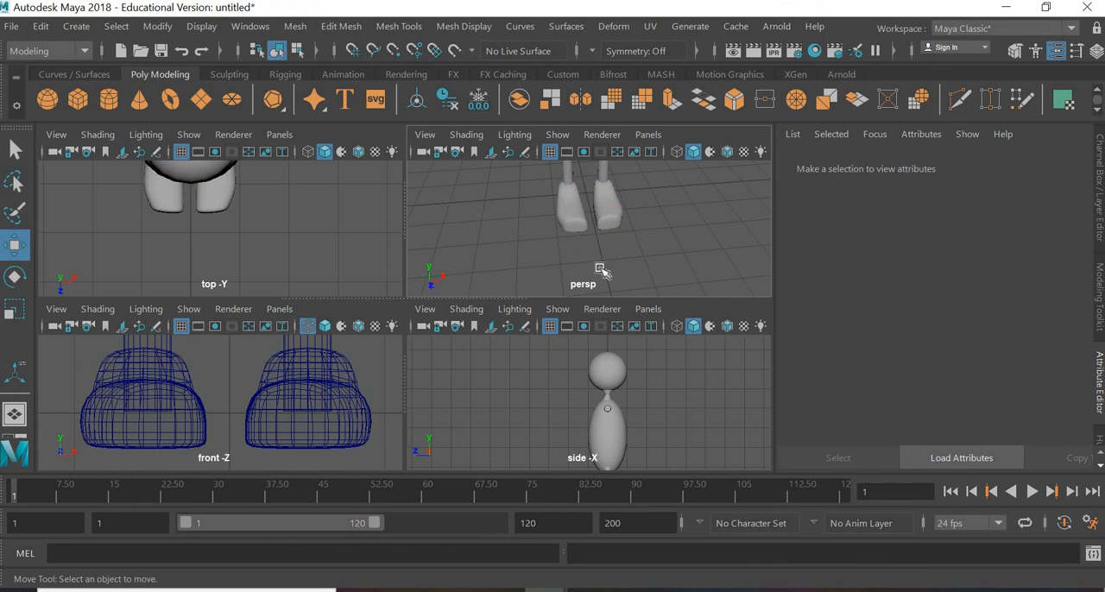
key(space)
Step: Create a polygon cube, move it out past the end of the arm to about 4.704 in X, and raise it toward arm height
scroll(537, 240, down, 2)
alt+drag(539, 286, 480, 290)
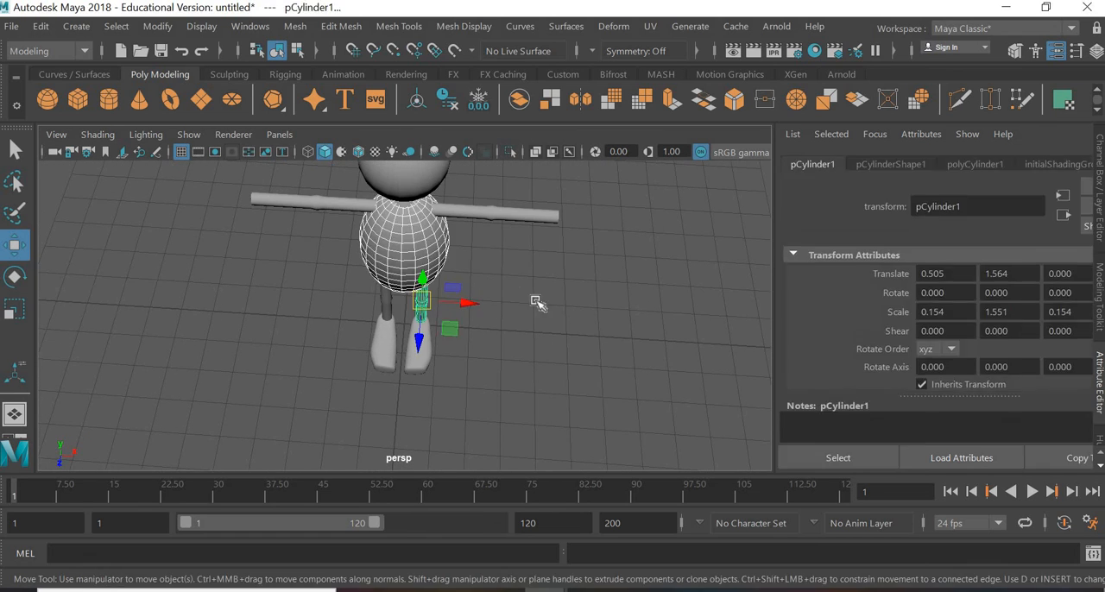
click(492, 268)
alt+middle_drag(489, 268, 395, 306)
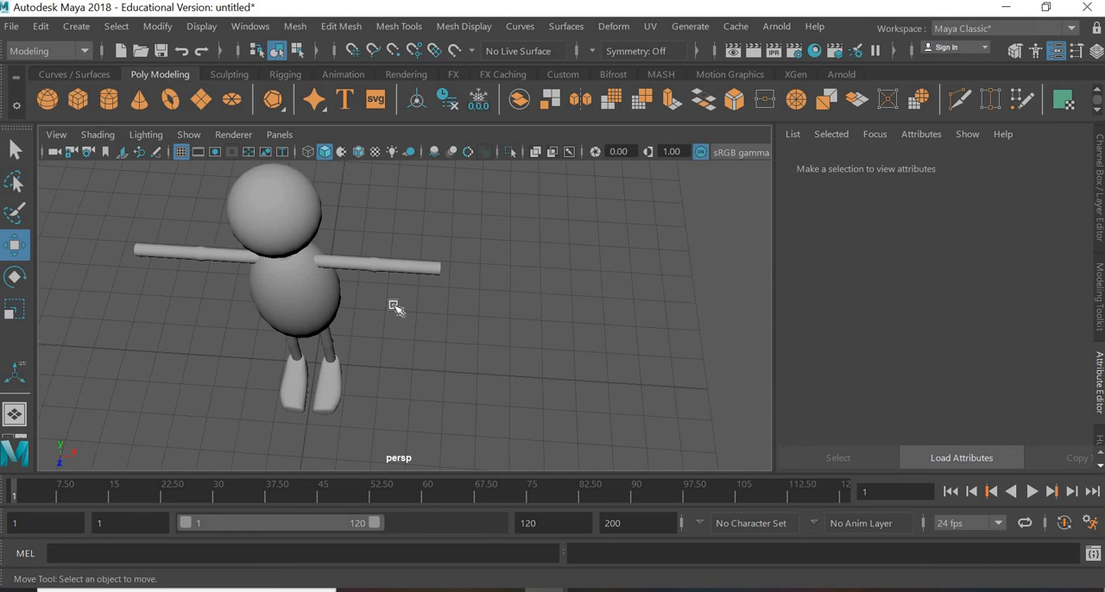
scroll(395, 306, up, 4)
click(76, 99)
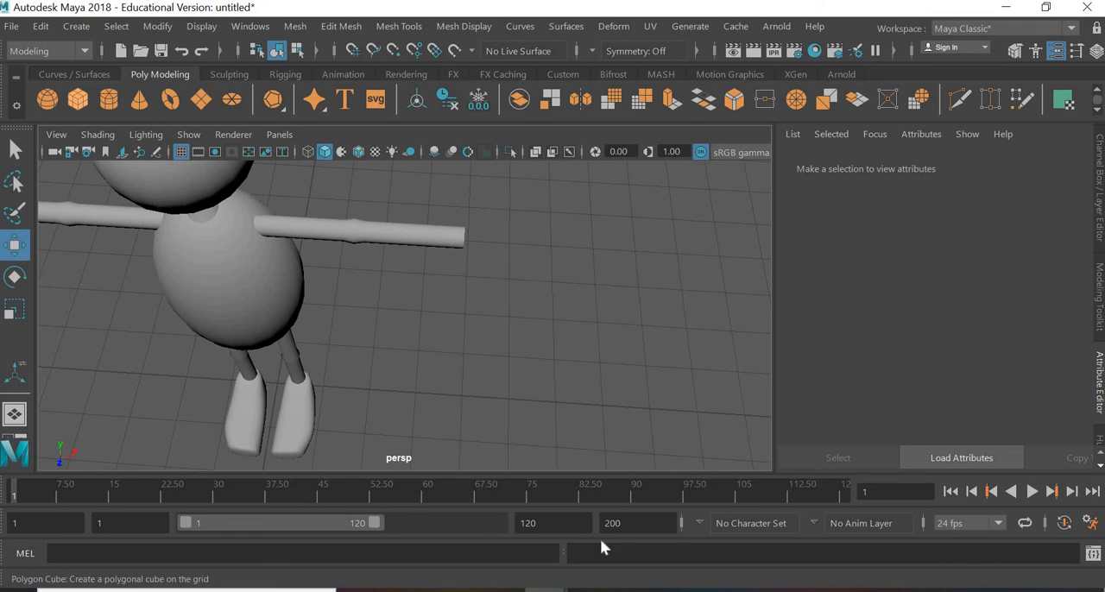
middle_drag(470, 393, 508, 384)
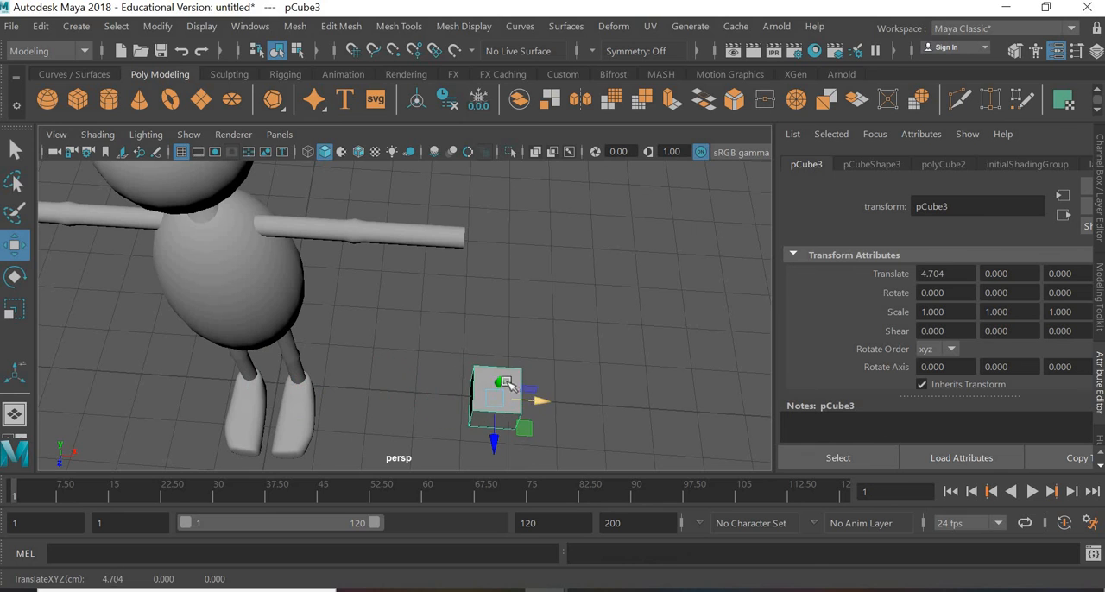
alt+drag(542, 405, 520, 155)
alt+middle_drag(529, 270, 522, 350)
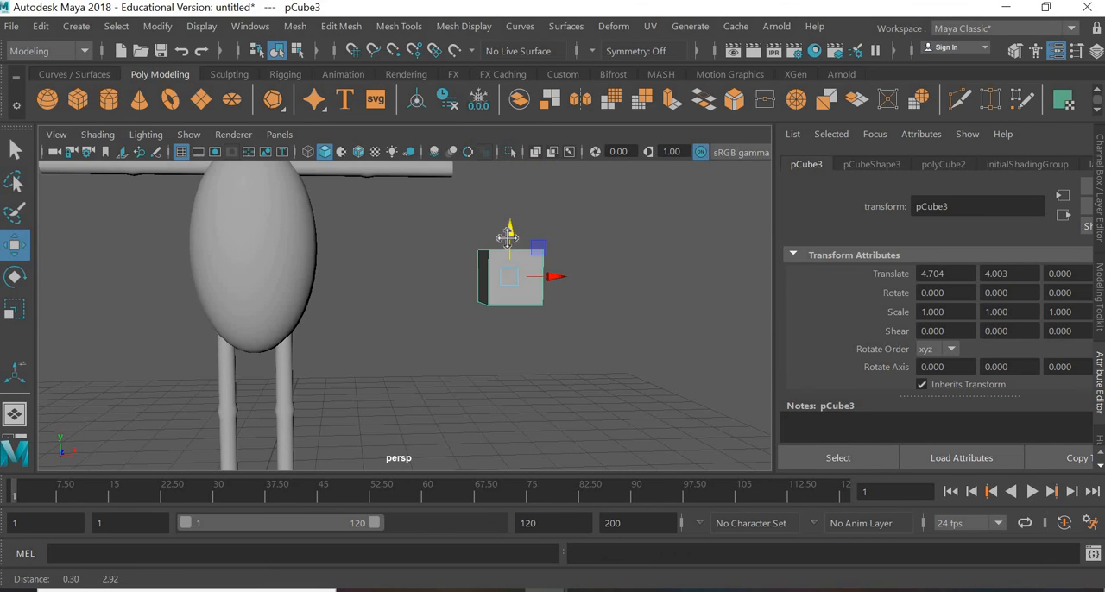